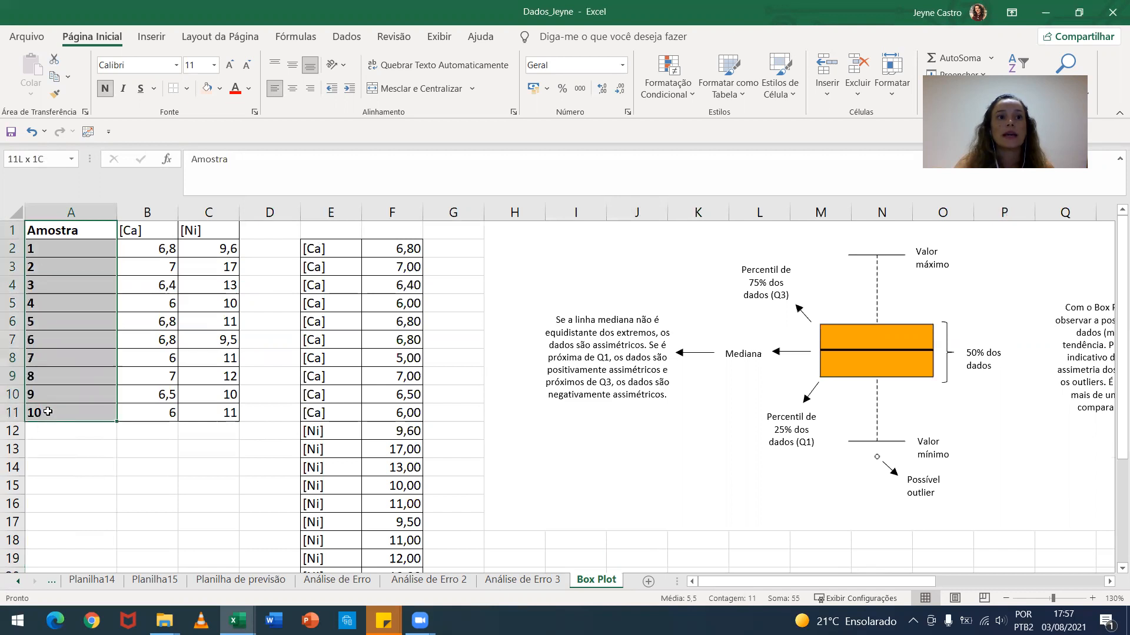
Examine the [Ca] and [Ni] columns of the sample table and the same data stacked in columns E and F.
left_click(149, 230)
left_click(183, 229)
left_click(148, 228)
left_click(187, 230)
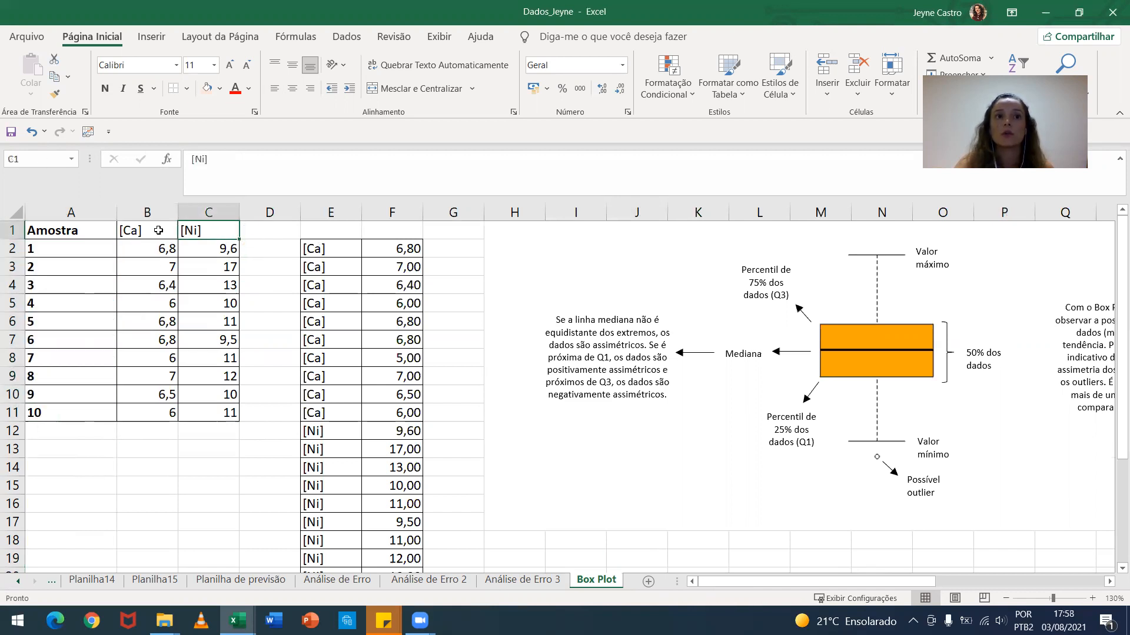
left_click_drag(164, 229, 194, 231)
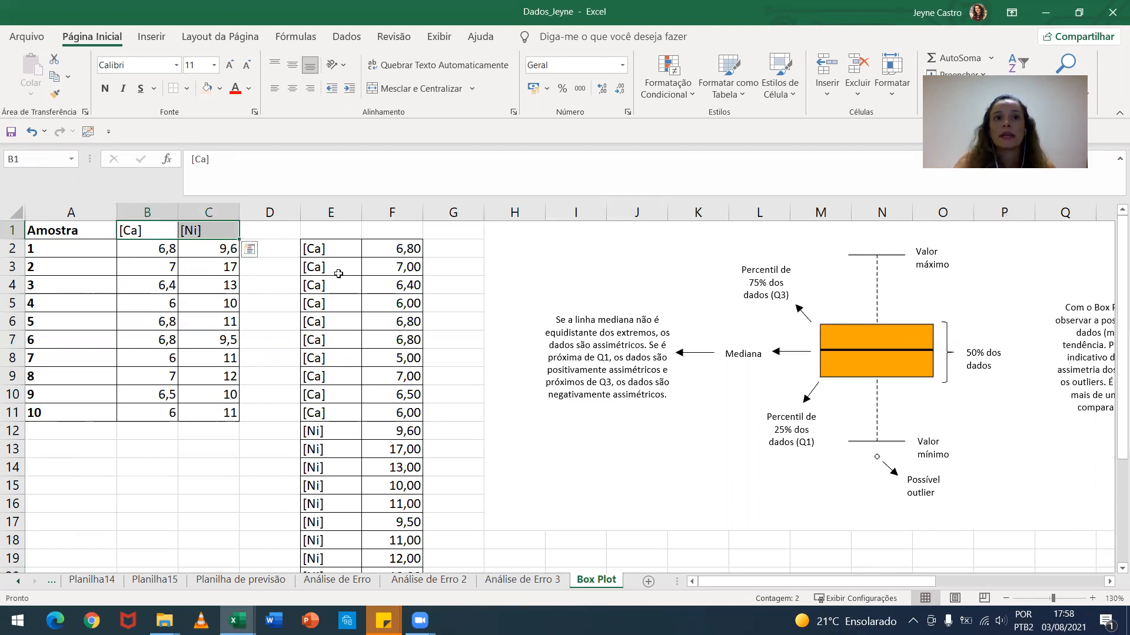
scroll(330, 412, "down", 2)
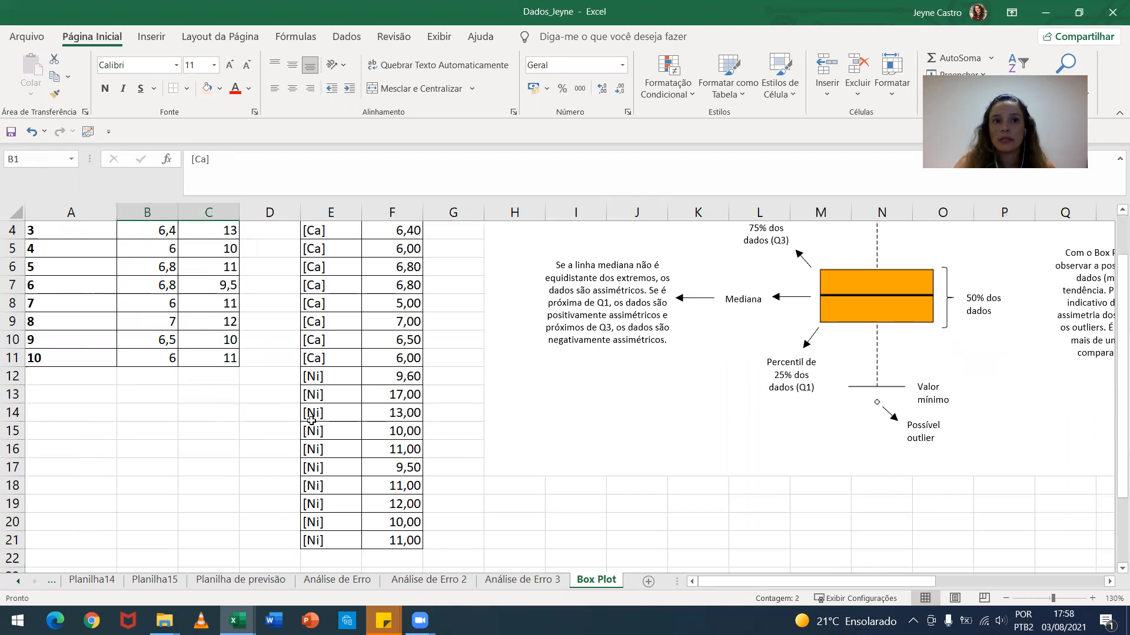
scroll(347, 382, "up", 2)
Insert a box-and-whisker chart (Caixa Estreita) from the stacked [Ca] and [Ni] data in E2:F21.
left_click_drag(319, 250, 394, 540)
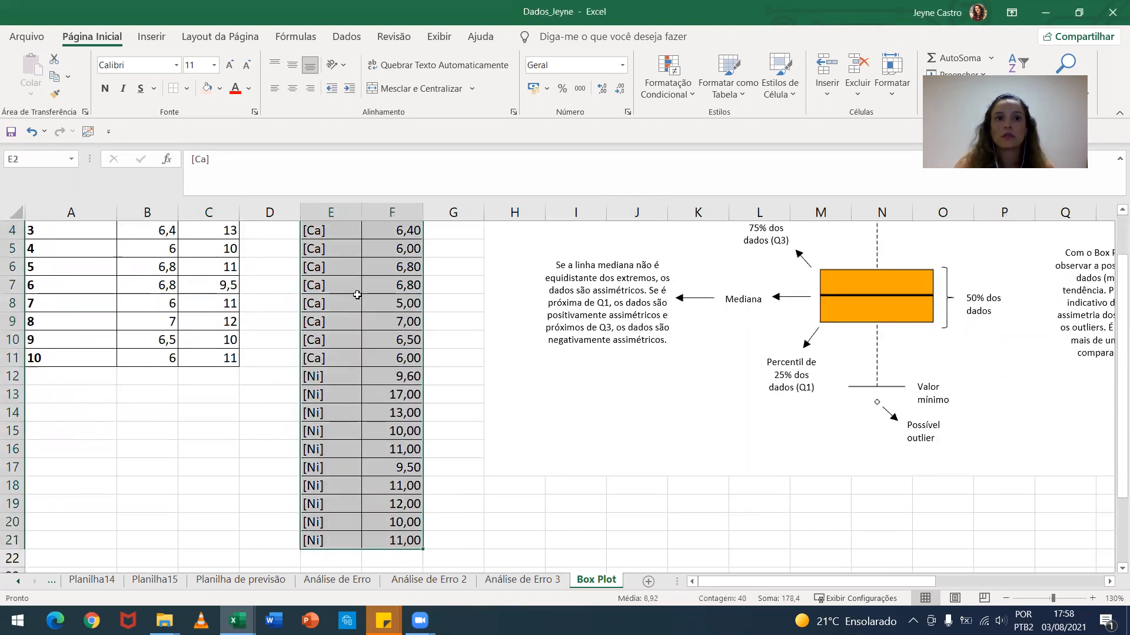
scroll(368, 429, "up", 1)
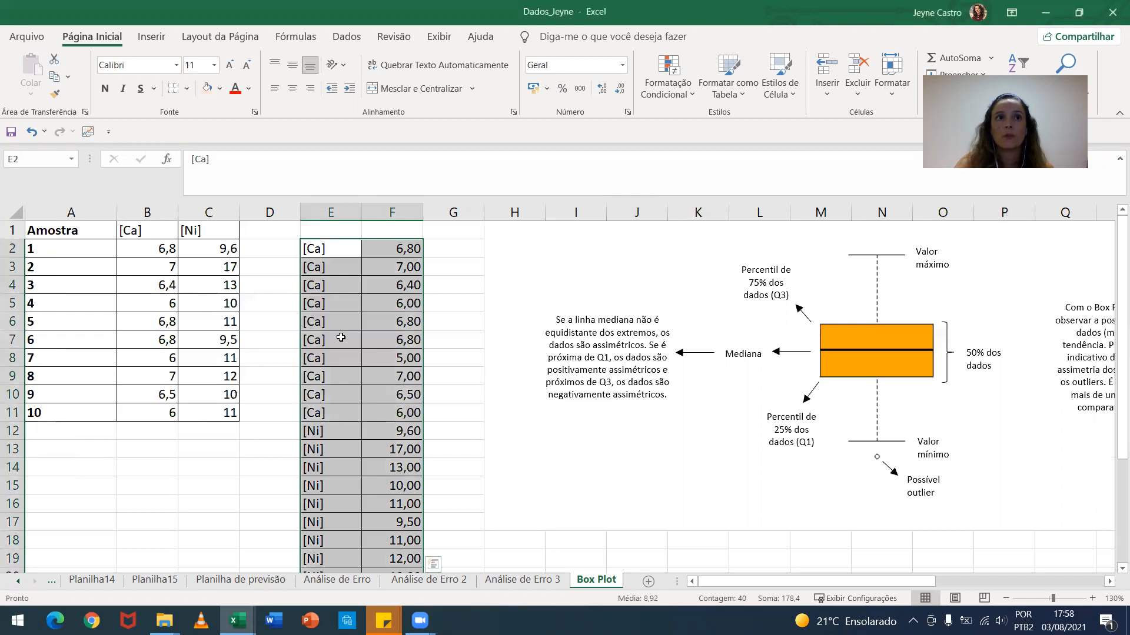
left_click(142, 42)
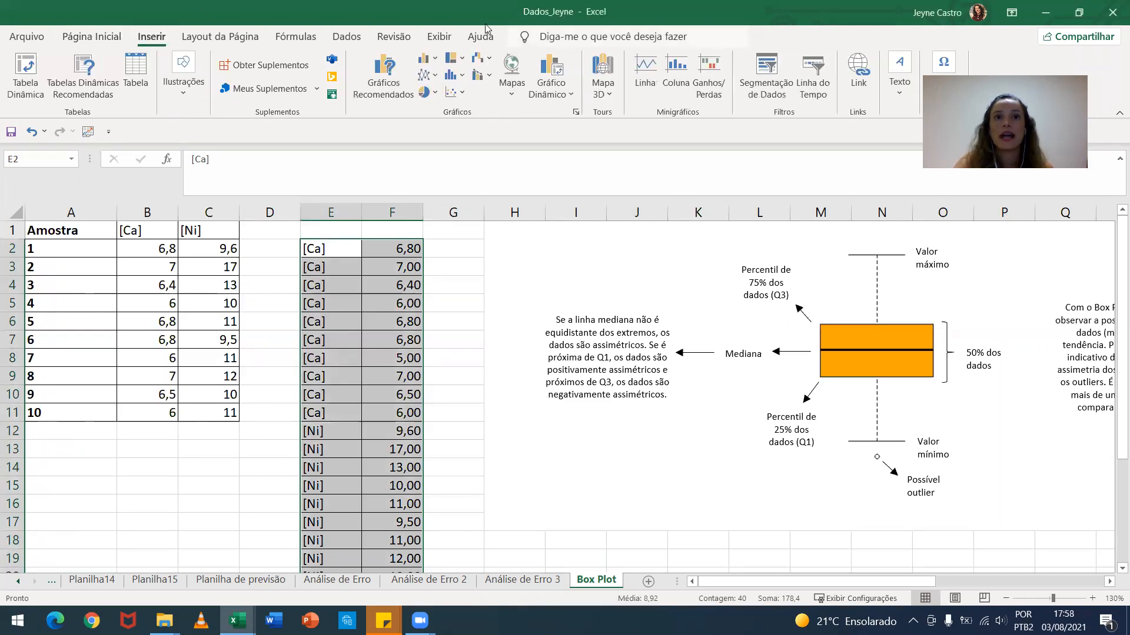
left_click(464, 76)
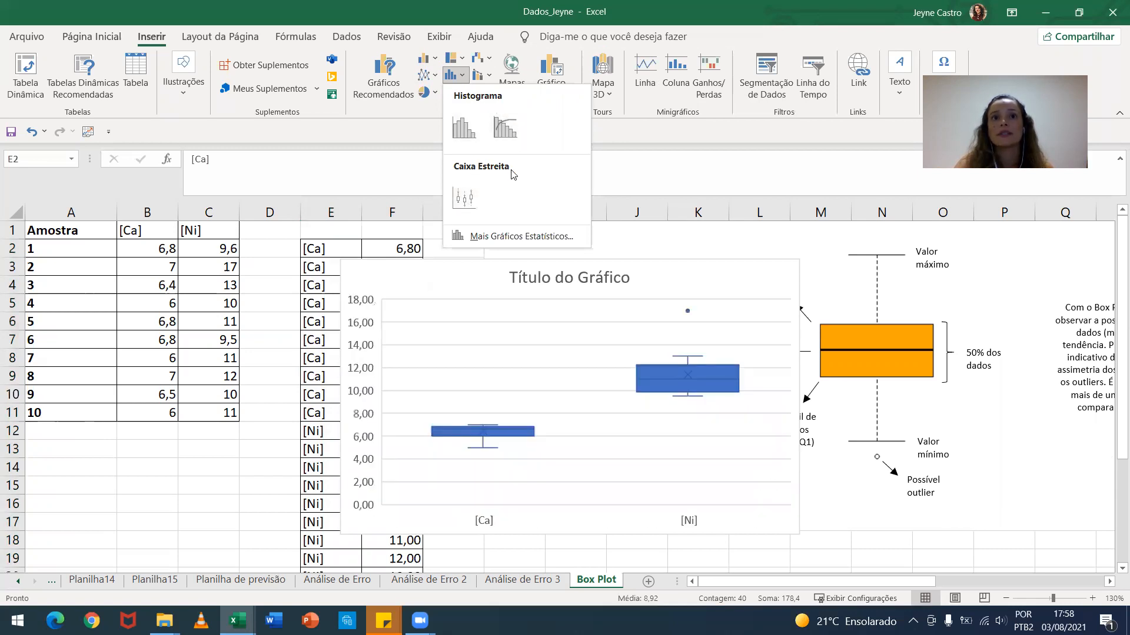
left_click(466, 199)
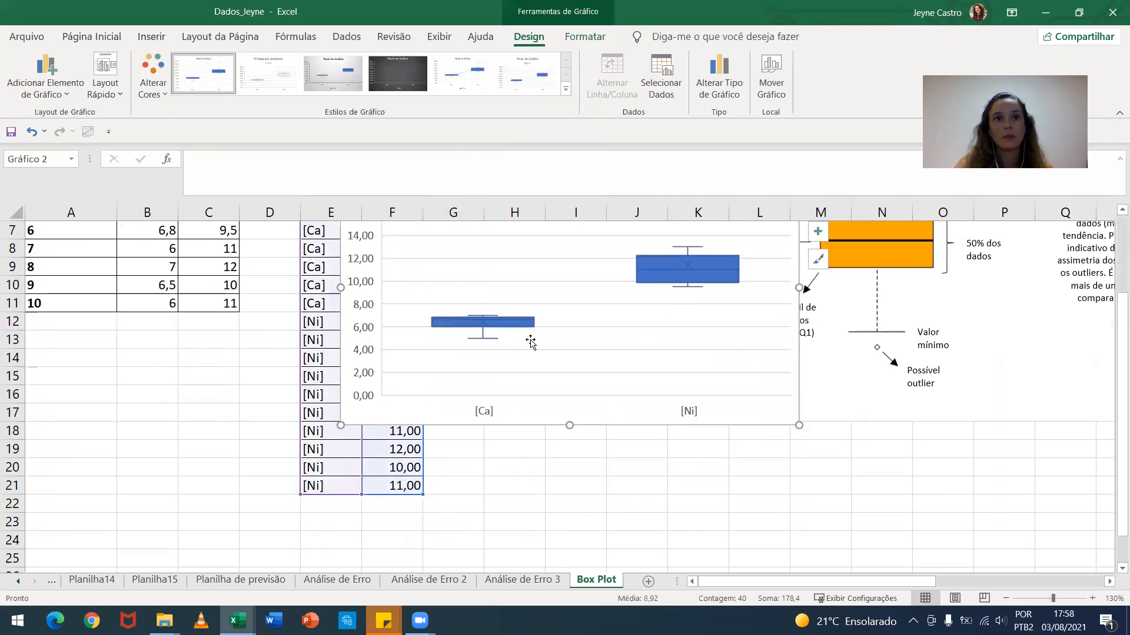
Move the new chart below the annotated box plot diagram, beginning at about row 19 in column G.
left_click_drag(448, 284, 588, 421)
scroll(583, 406, "down", 3)
left_click_drag(553, 272, 528, 419)
scroll(1043, 502, "down", 2)
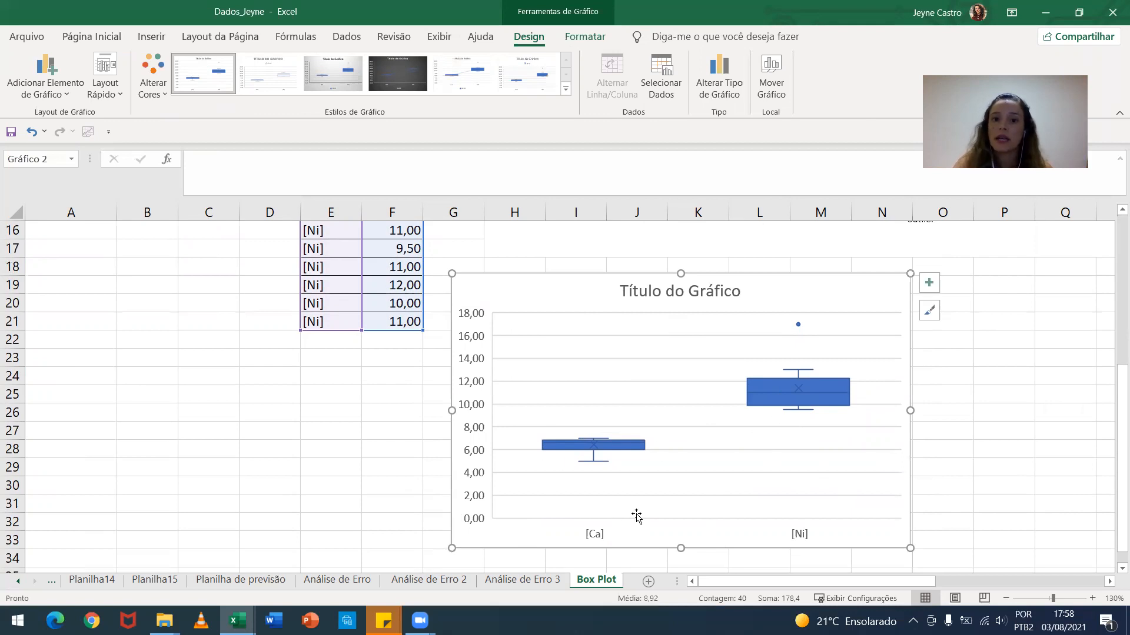
Format the box plot series with no fill and a solid black border.
left_click(754, 382)
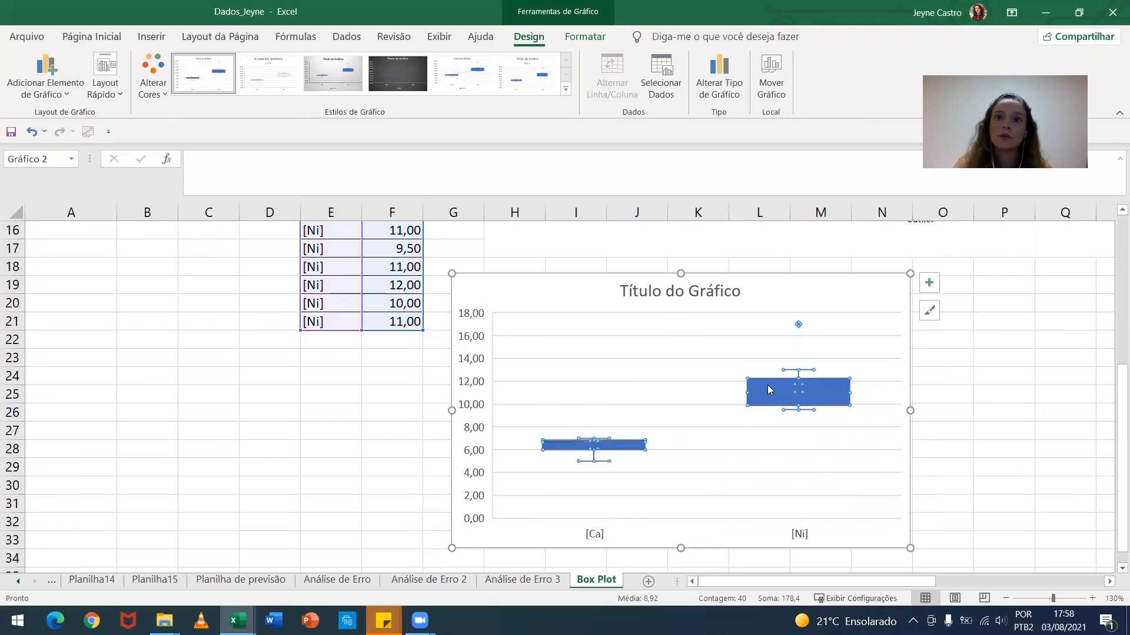
double_click(773, 388)
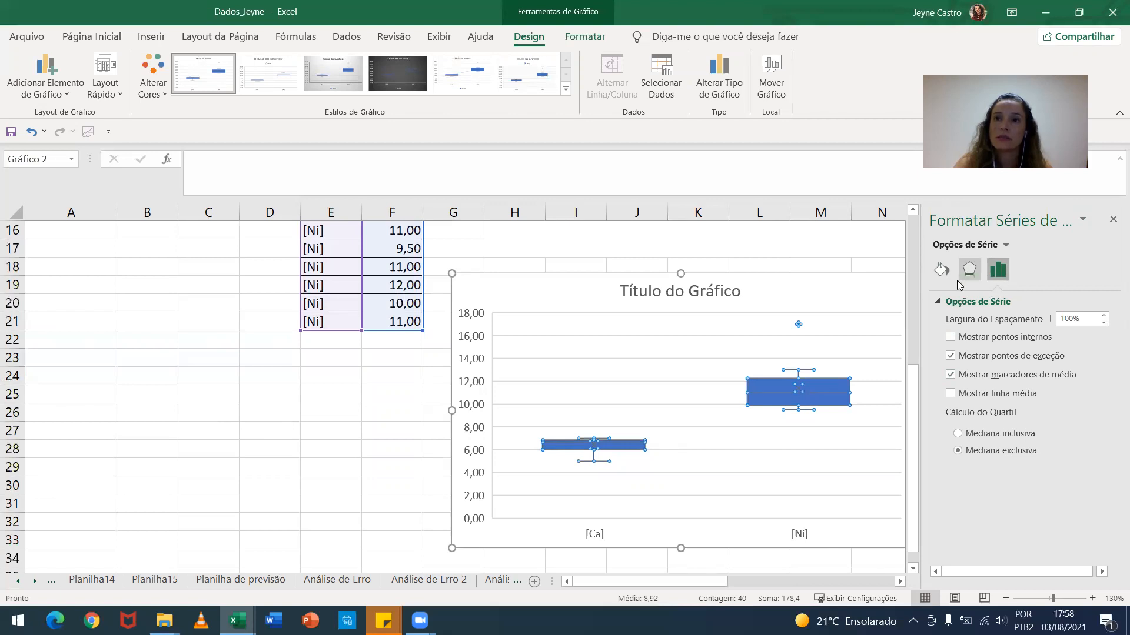
left_click(941, 270)
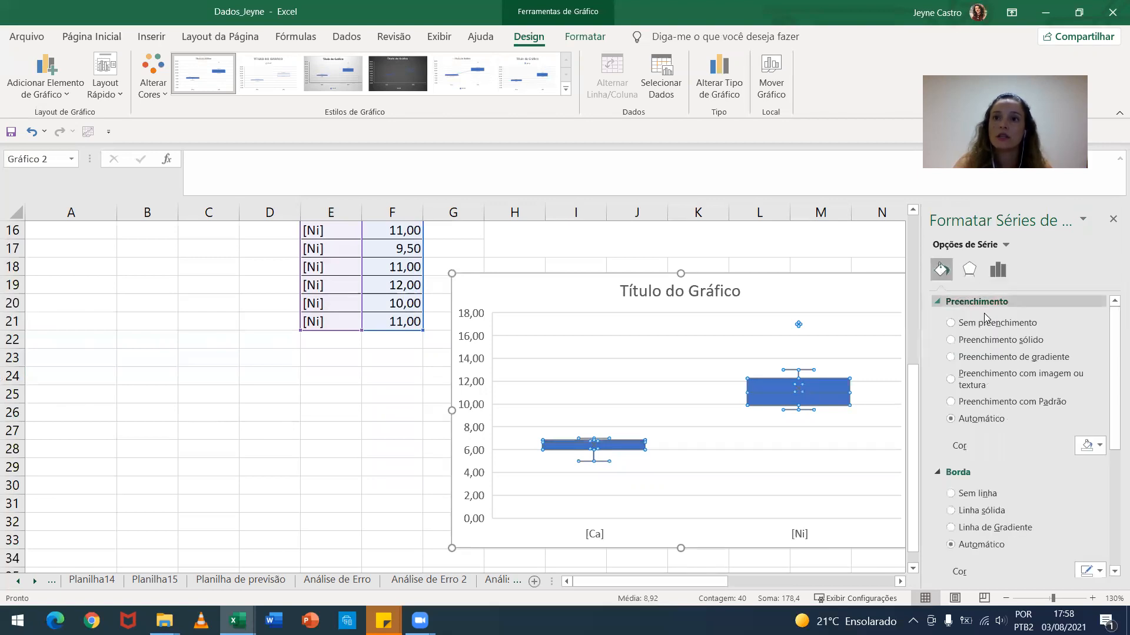
left_click(986, 321)
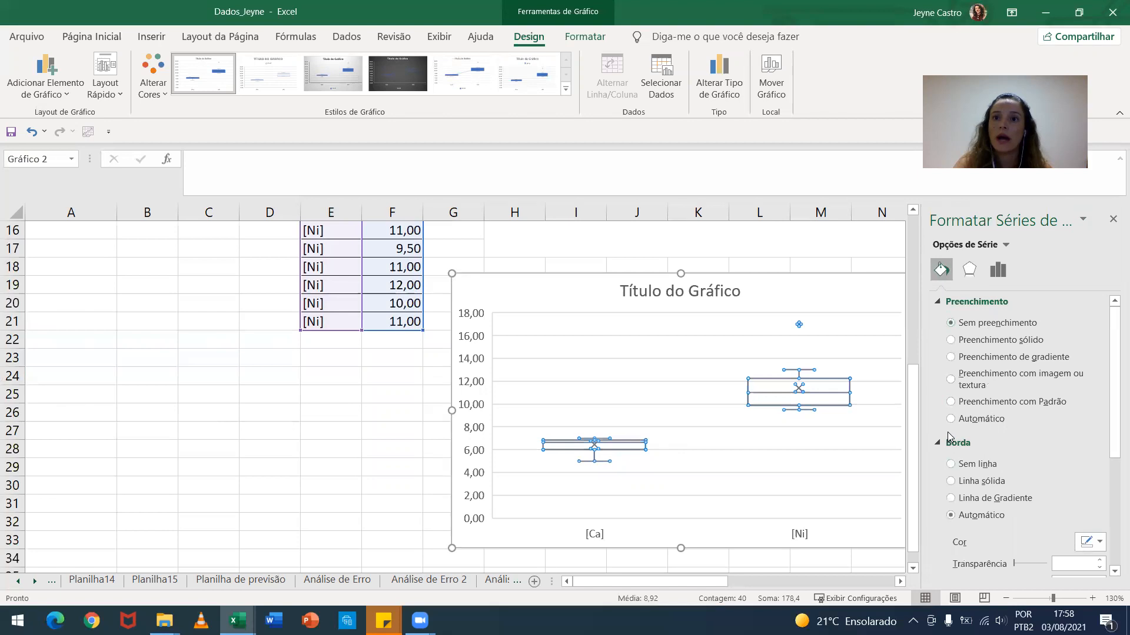
left_click(977, 482)
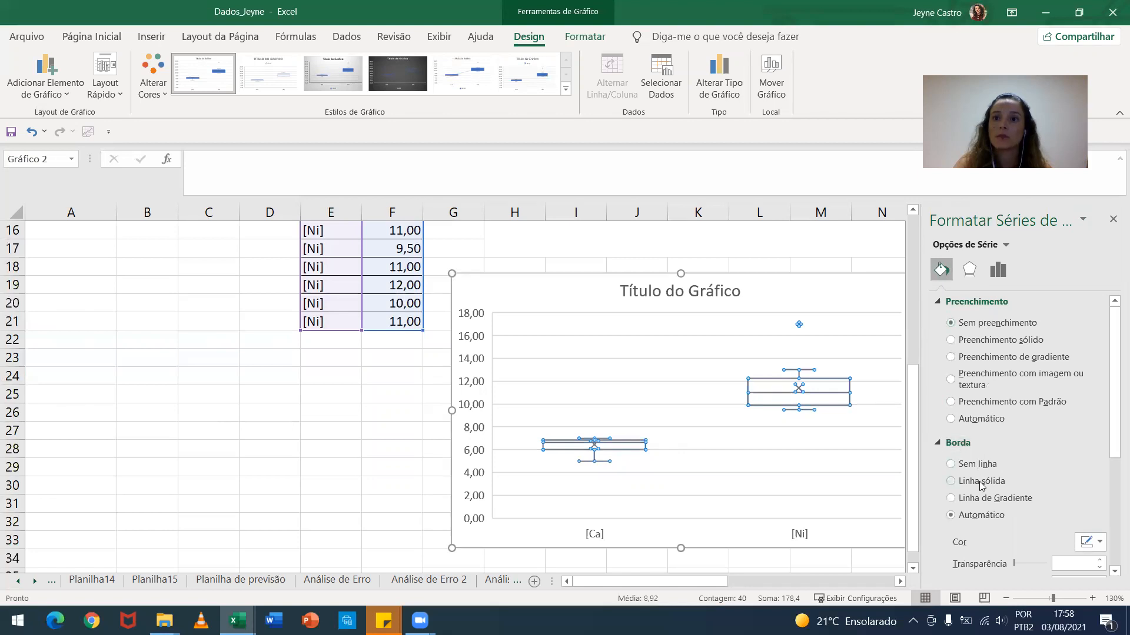
left_click(1096, 546)
left_click(1027, 406)
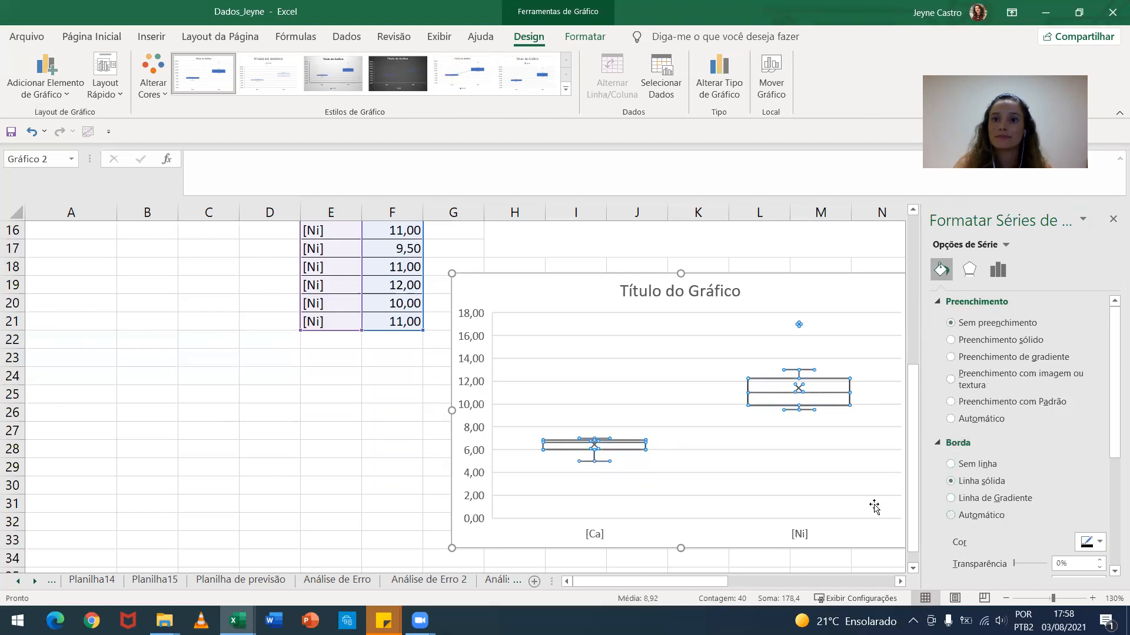
left_click(700, 312)
In the series options, switch the mean markers and the outlier points off and on again, one after the other.
left_click(772, 388)
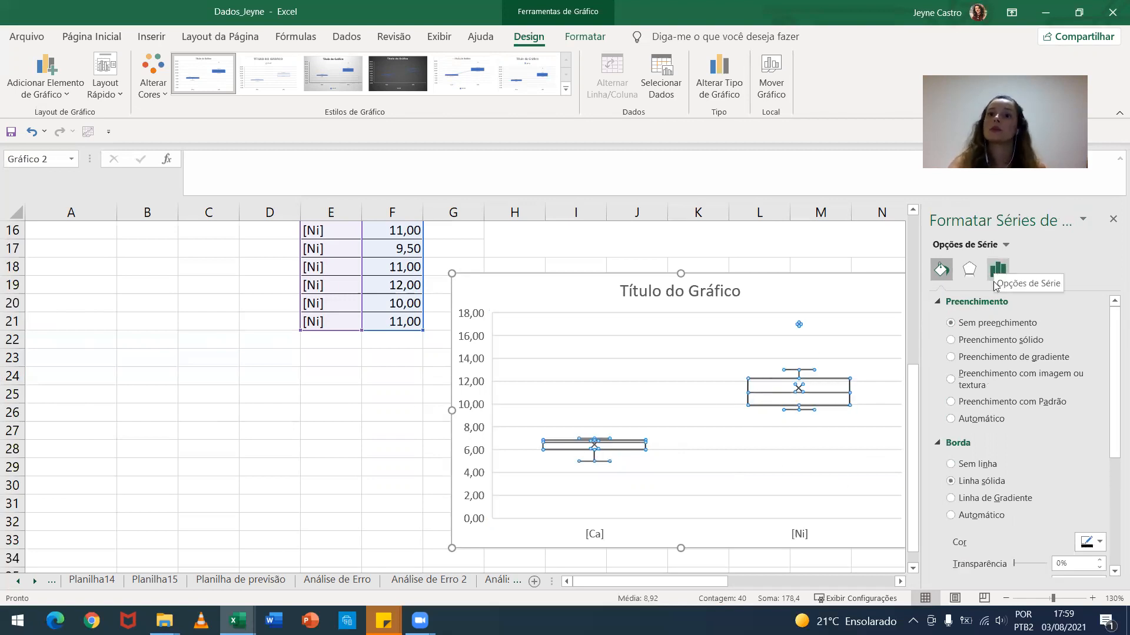
left_click(999, 270)
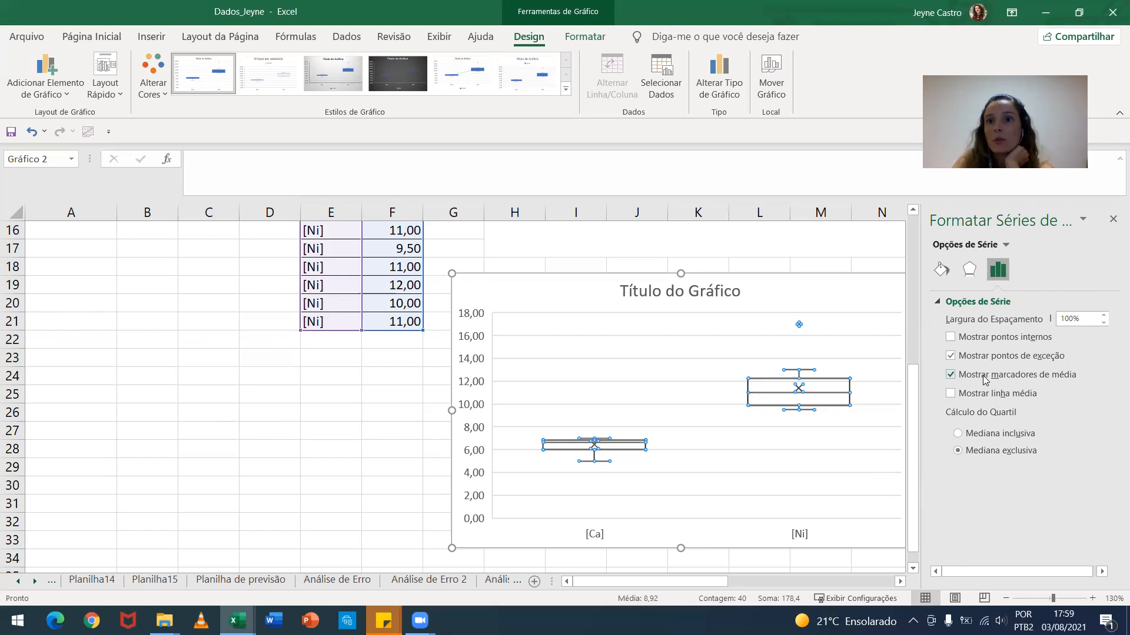
left_click(951, 375)
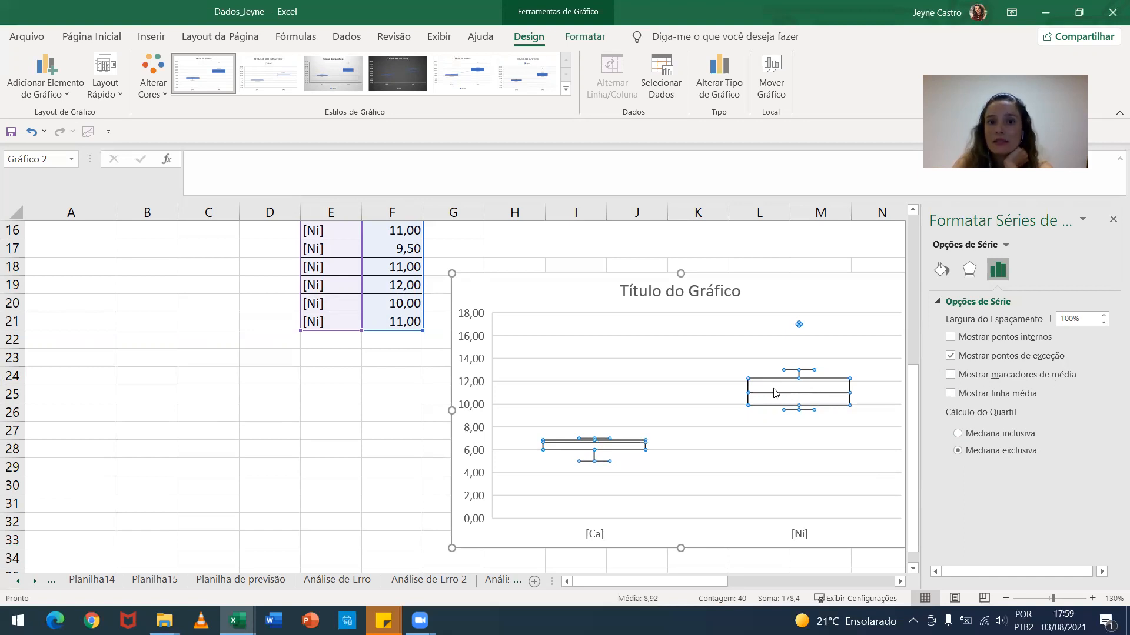
left_click(949, 376)
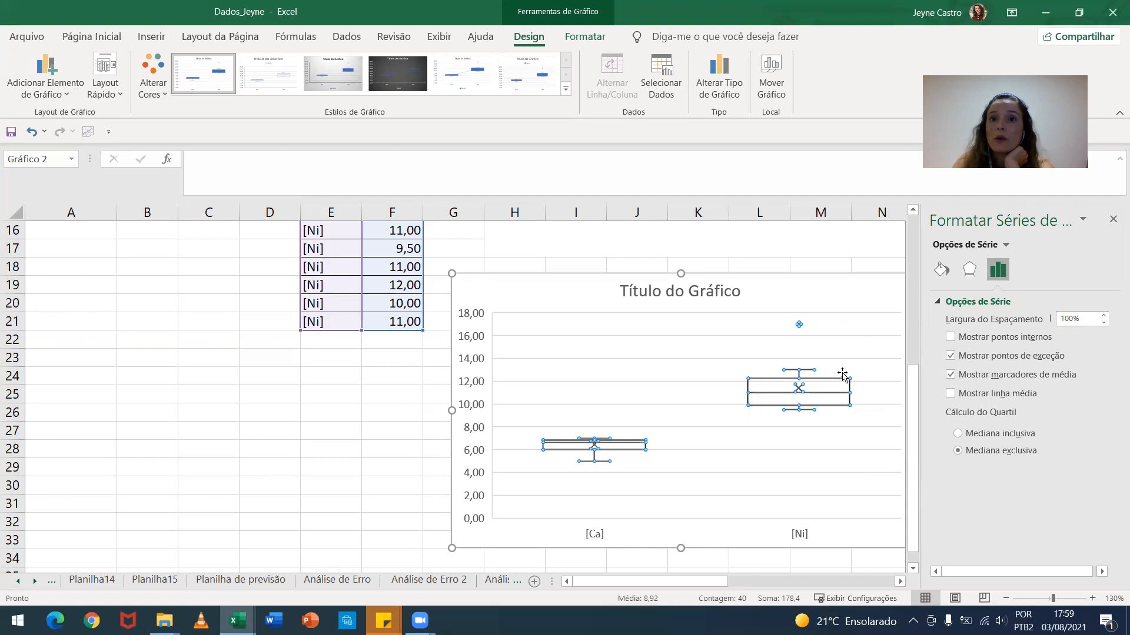
left_click(950, 356)
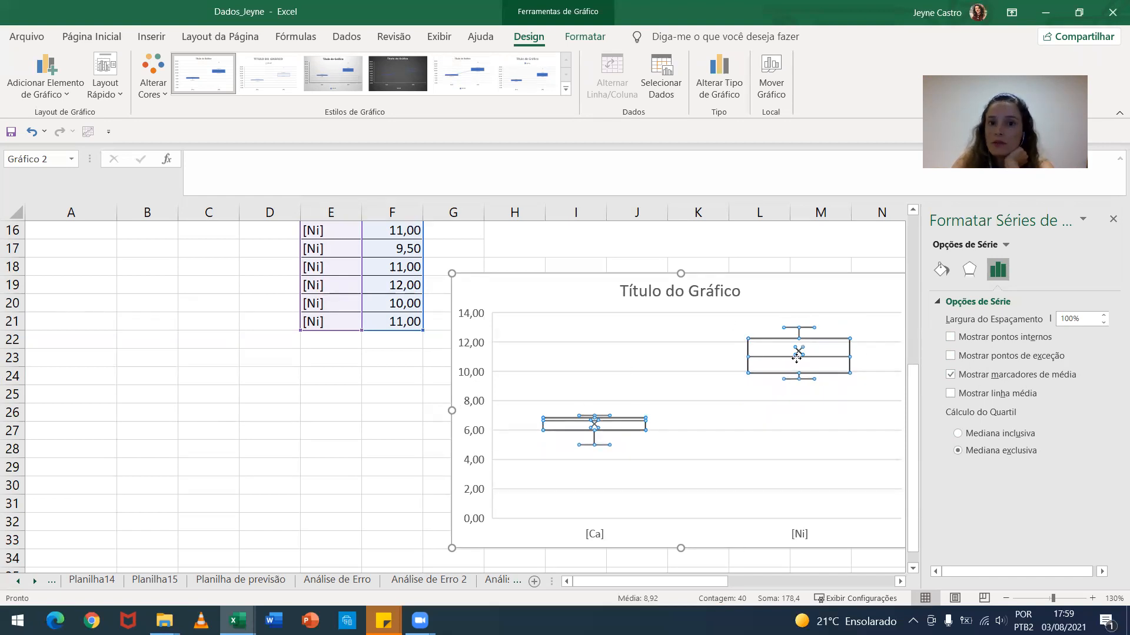
left_click(950, 356)
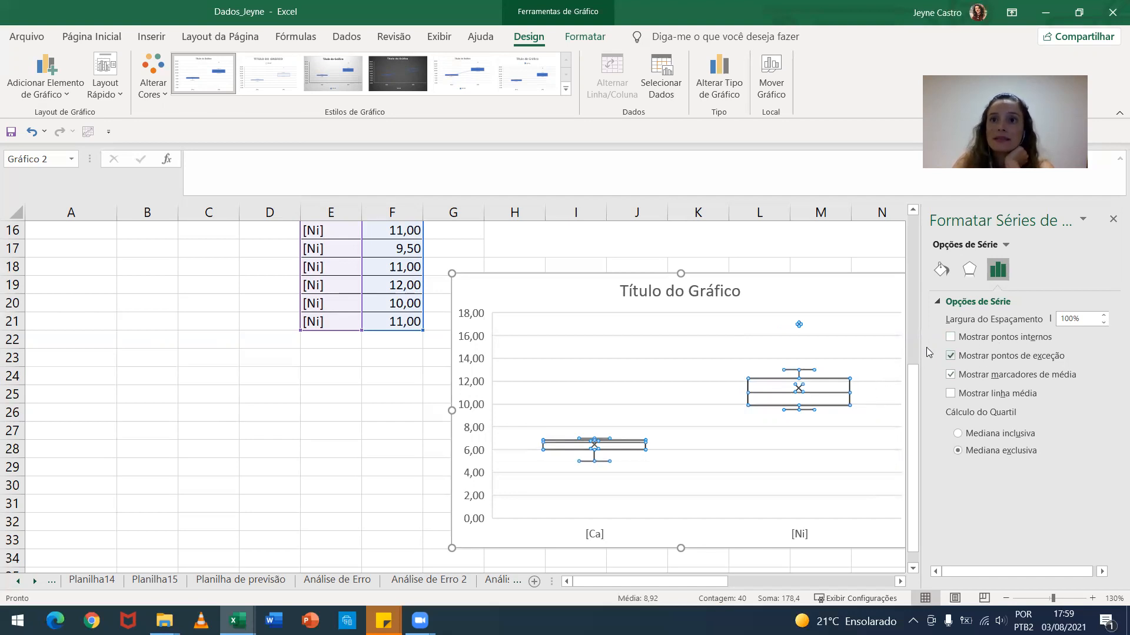
Try showing the series' inner points and its mean line, switching each one off again.
left_click(950, 338)
left_click(951, 338)
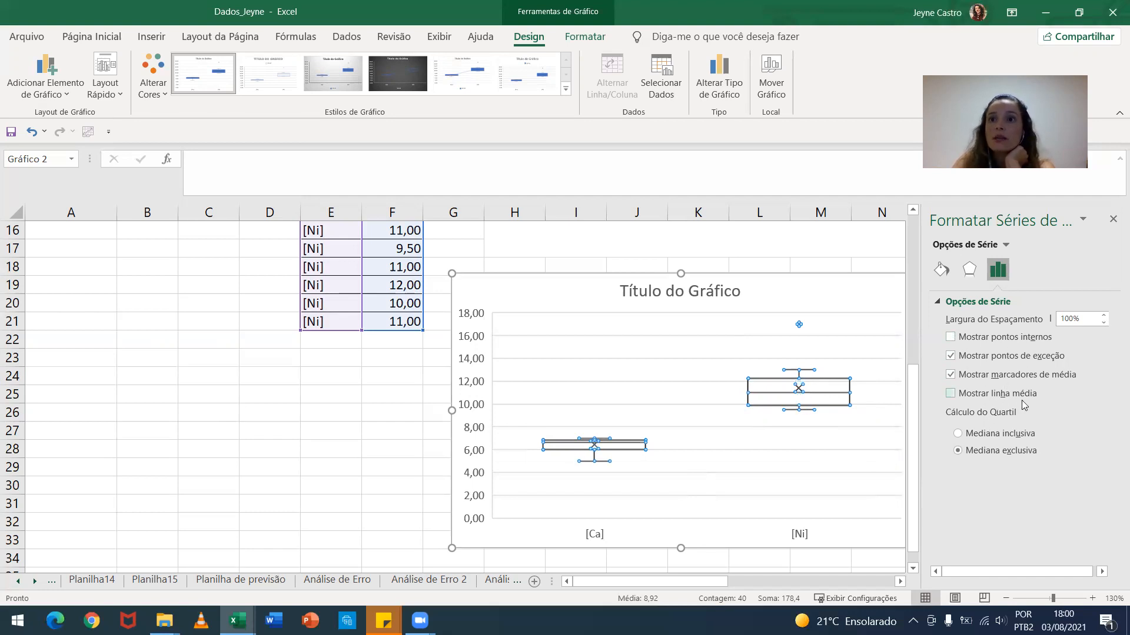
left_click(950, 394)
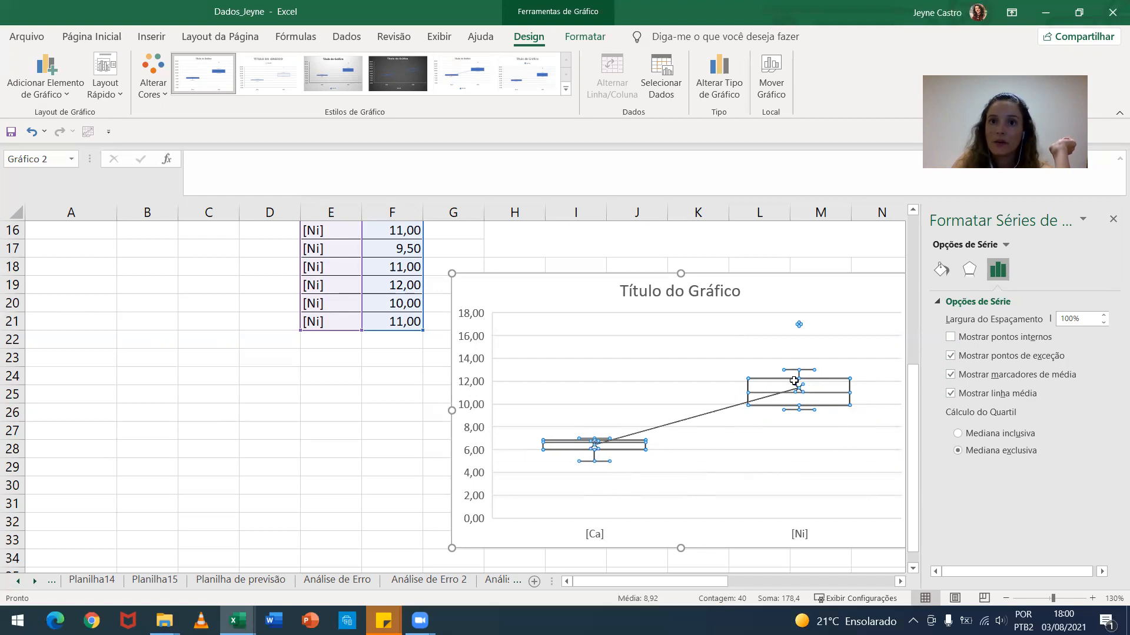
left_click(950, 394)
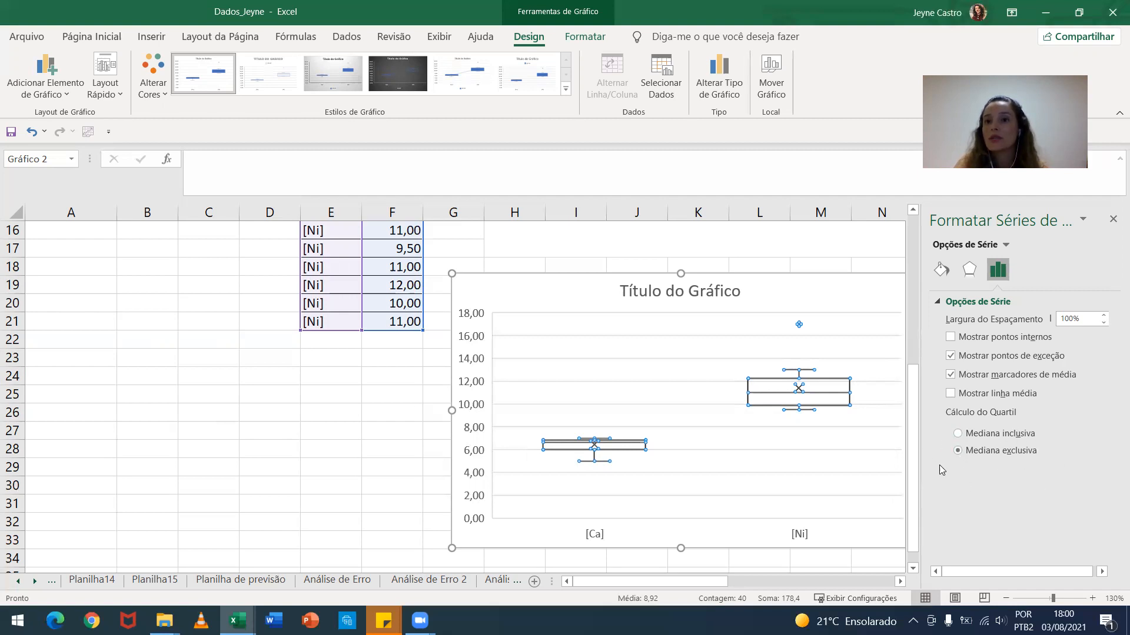
Compare the inclusive and exclusive quartile calculations, set the series to Mediana inclusiva, and close the formatting options.
left_click(957, 434)
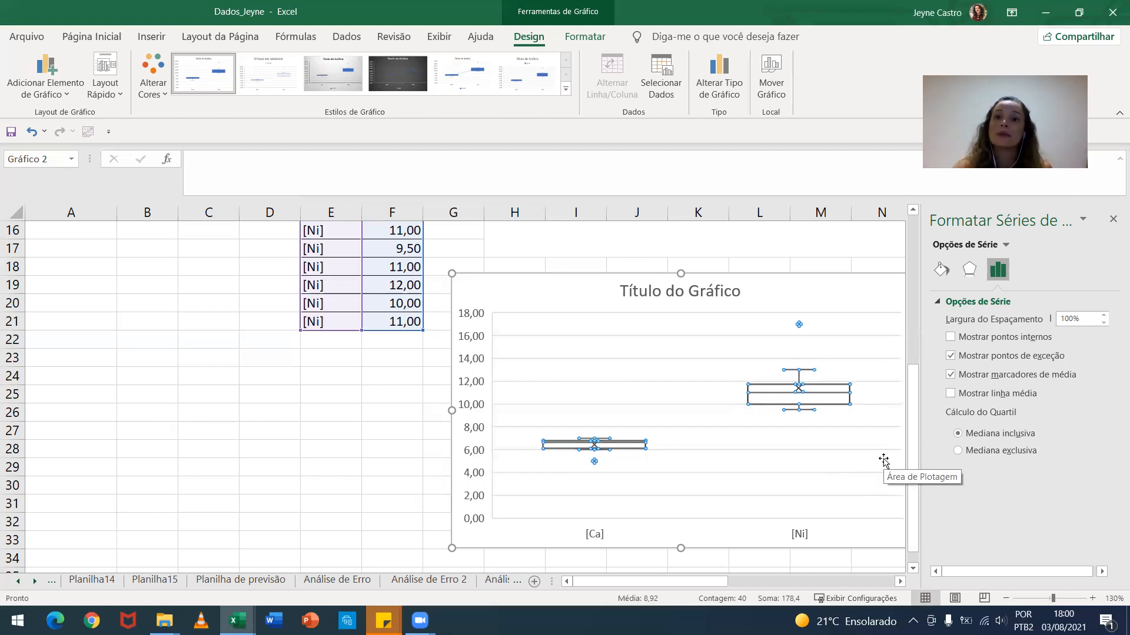
left_click(958, 451)
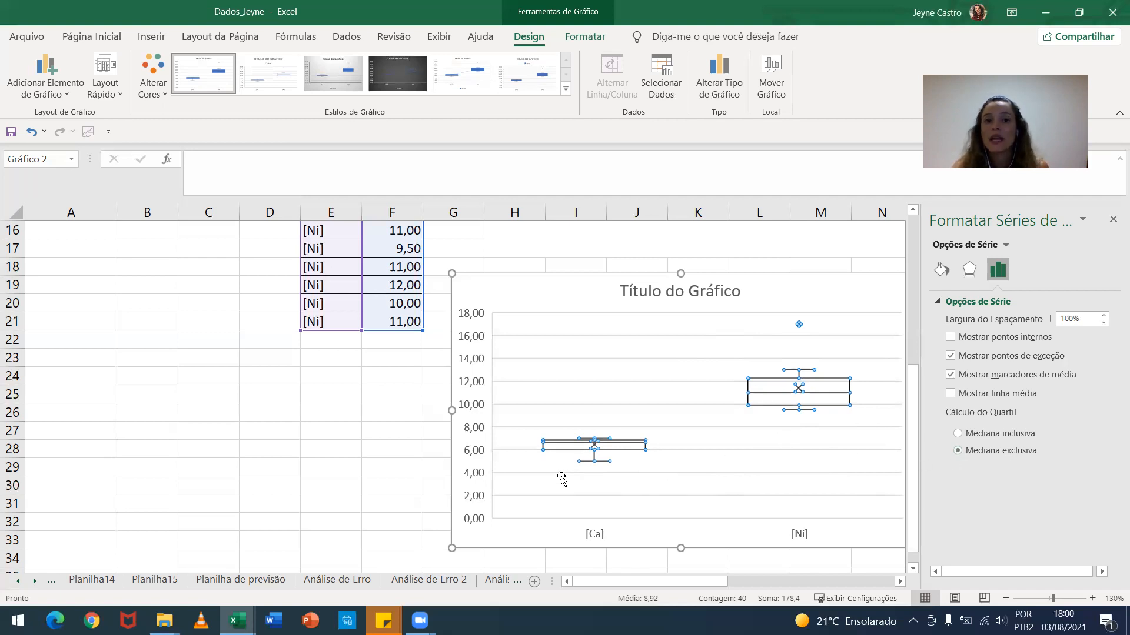
left_click(957, 434)
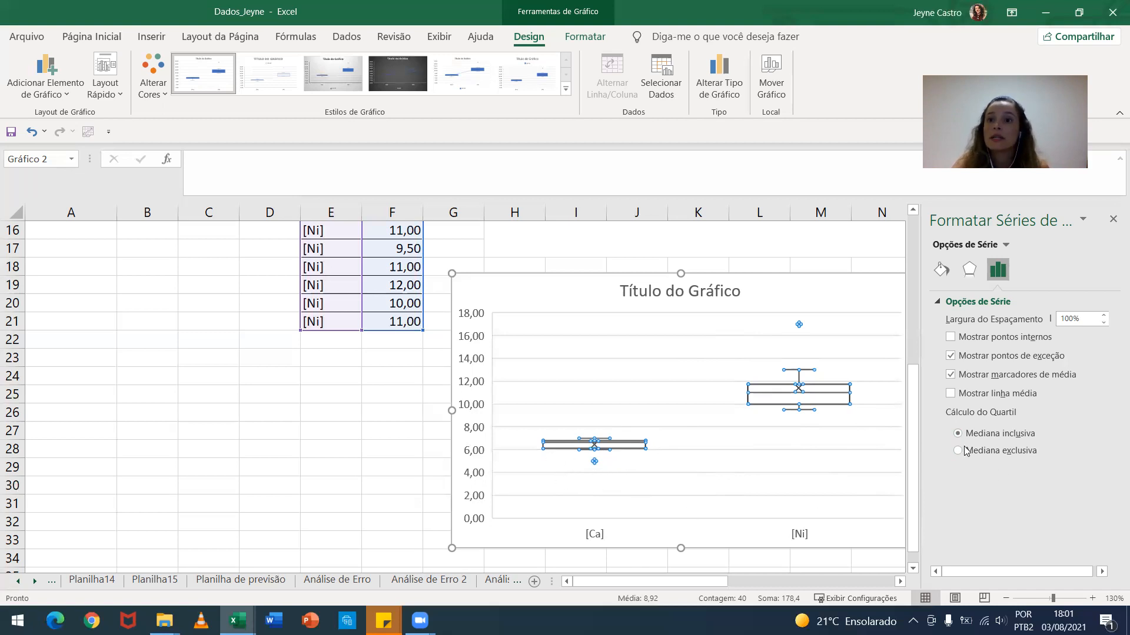
left_click(694, 487)
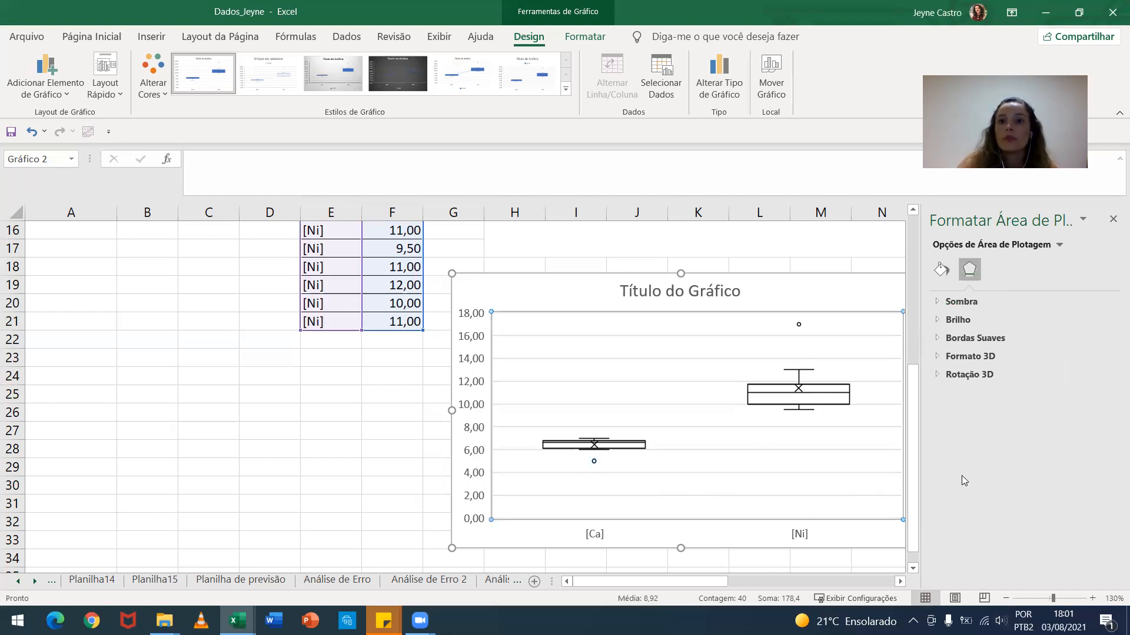
left_click(1112, 221)
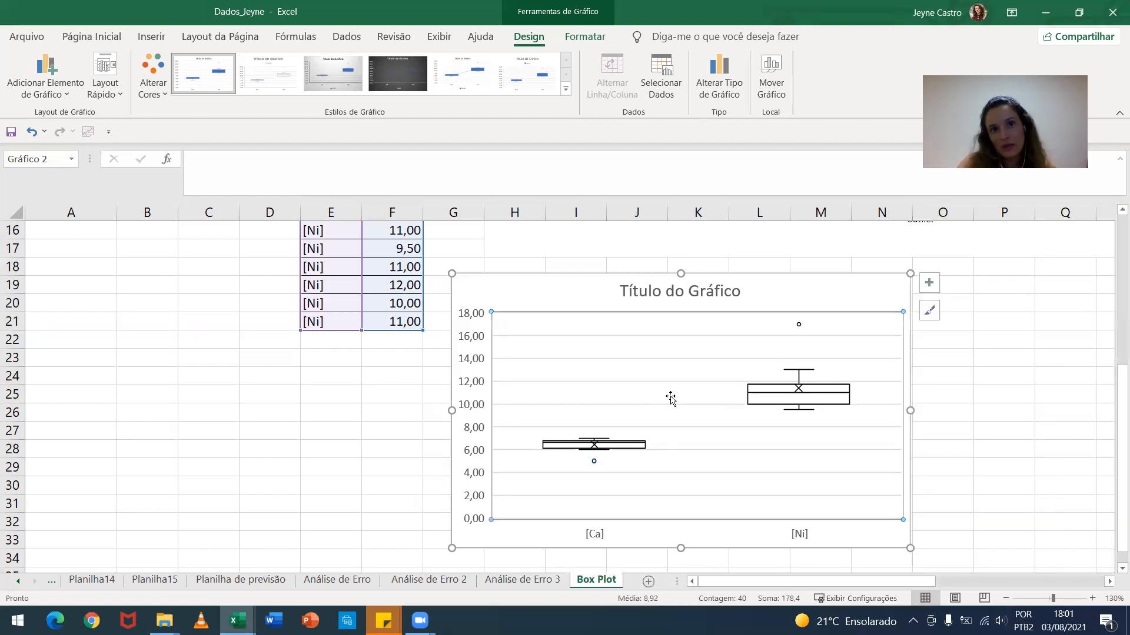
Compare the [Ca] and [Ni] box plots with the annotated reference diagram at 160% zoom, and set the sheet zoom to 100%.
left_click(1056, 600)
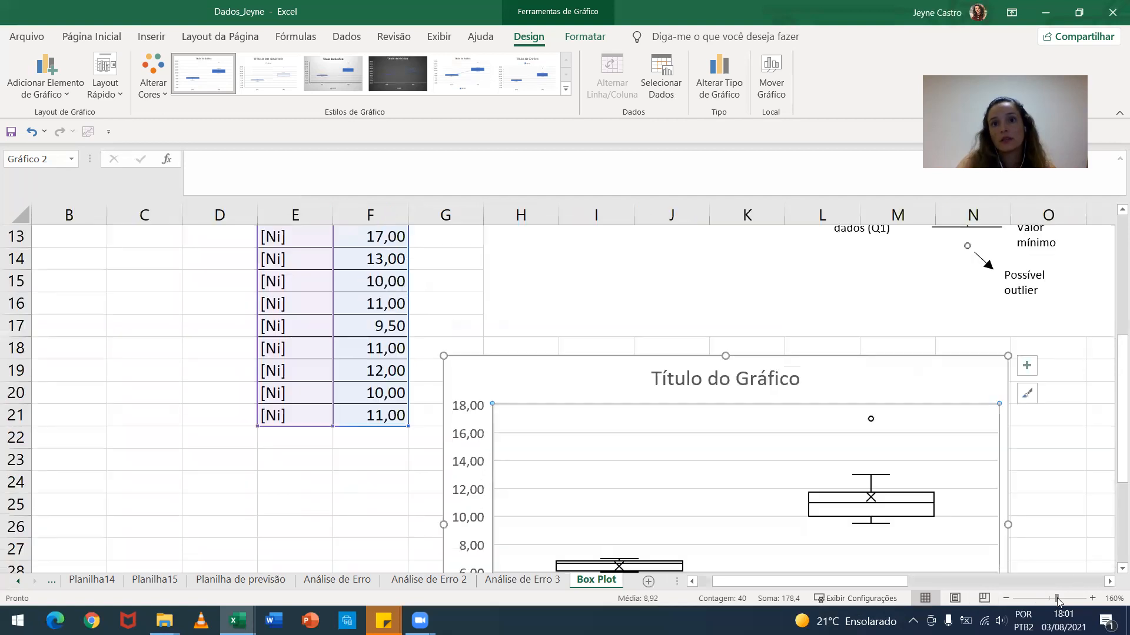
scroll(799, 542, "down", 2)
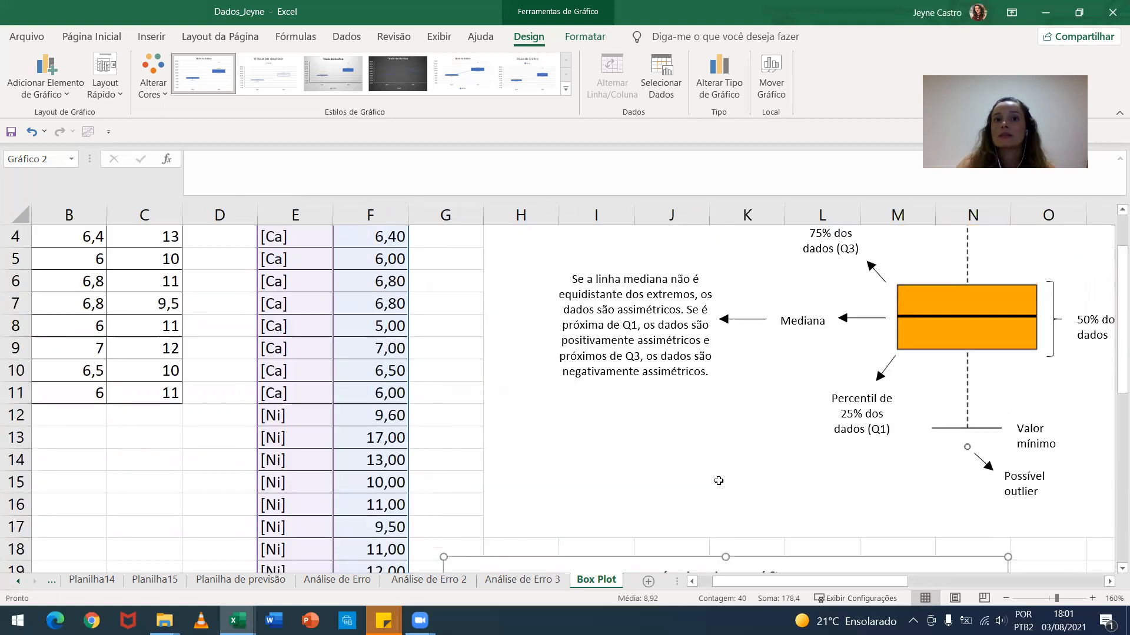
scroll(719, 477, "up", 6)
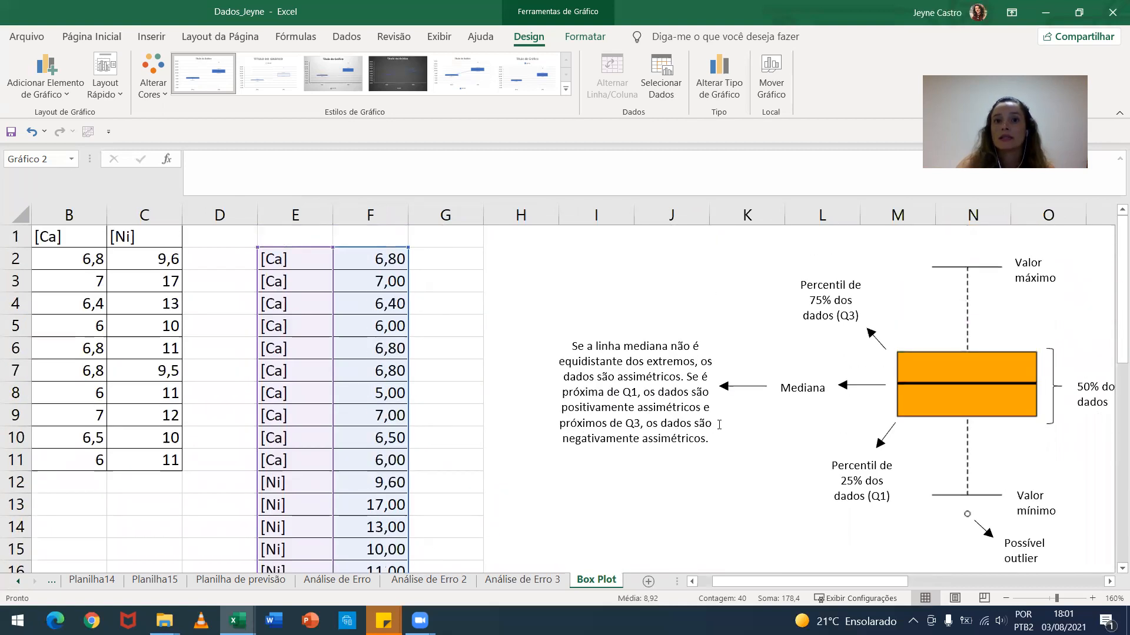
scroll(642, 500, "down", 8)
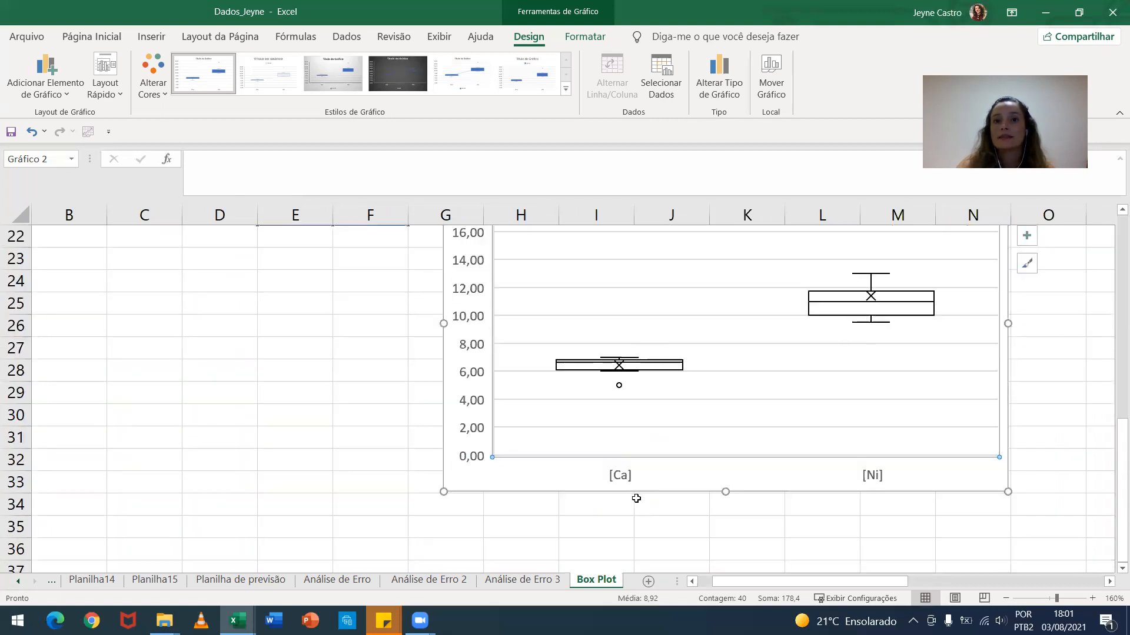
scroll(650, 495, "up", 1)
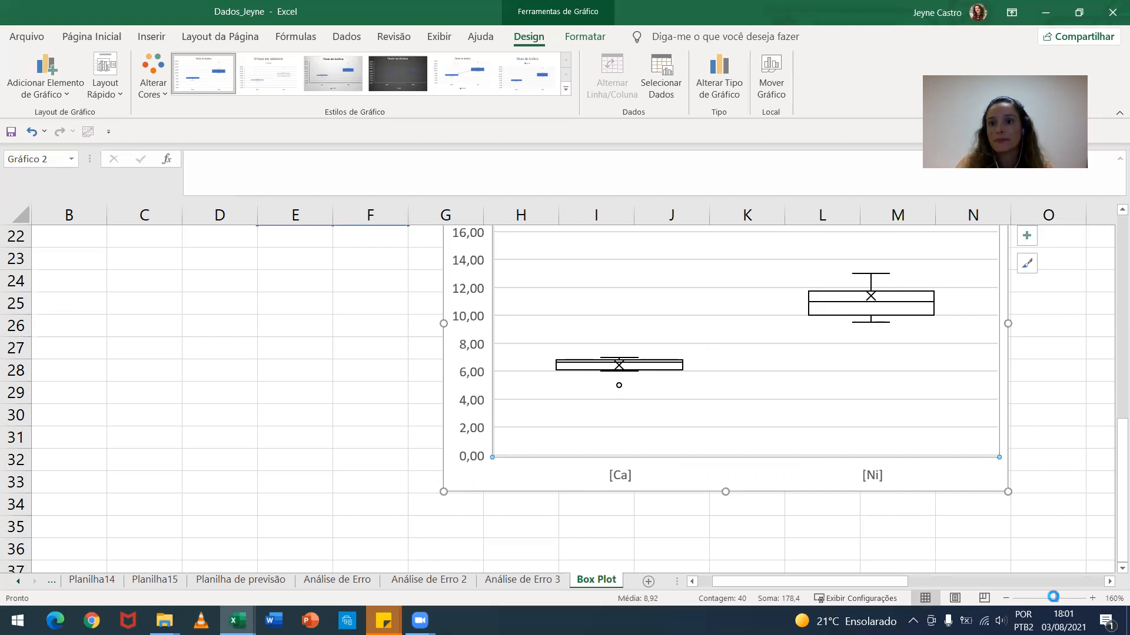
left_click_drag(1057, 599, 1049, 599)
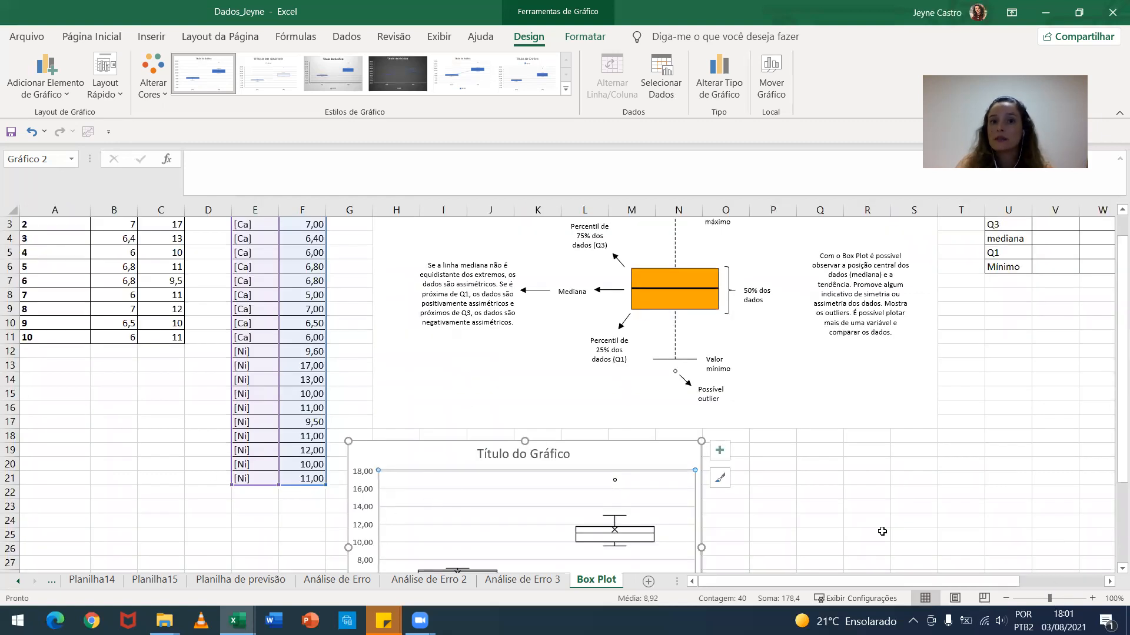
Apply all borders to the [Ca] and [Ni] data columns in AA1:AB11.
left_click(892, 481)
left_click_drag(852, 584, 938, 584)
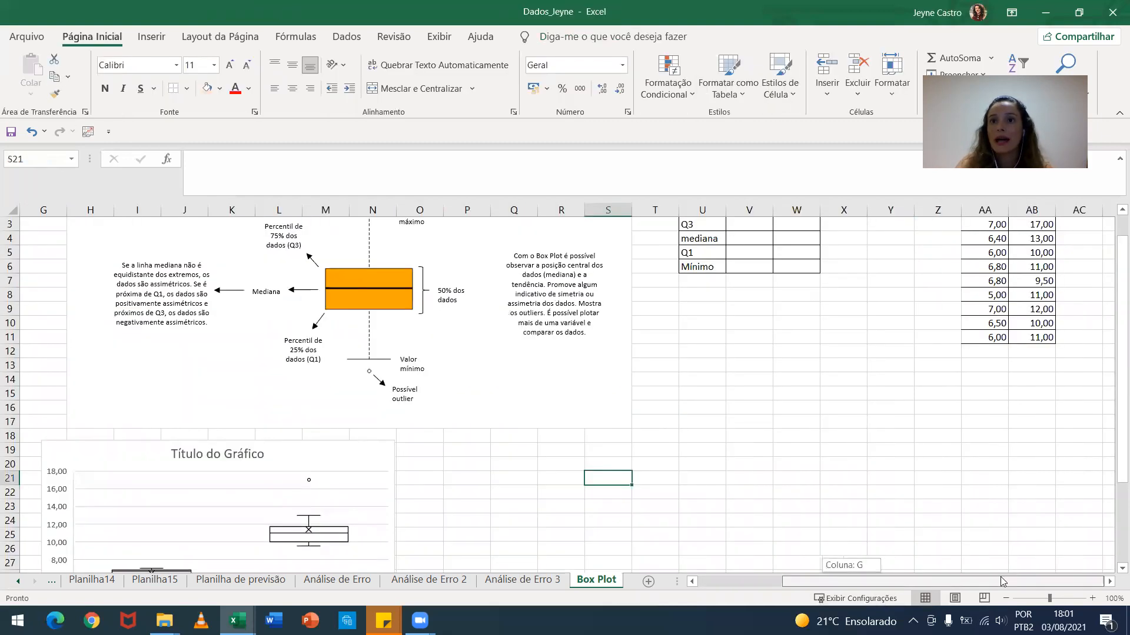
scroll(967, 406, "up", 1)
left_click_drag(987, 224, 1033, 366)
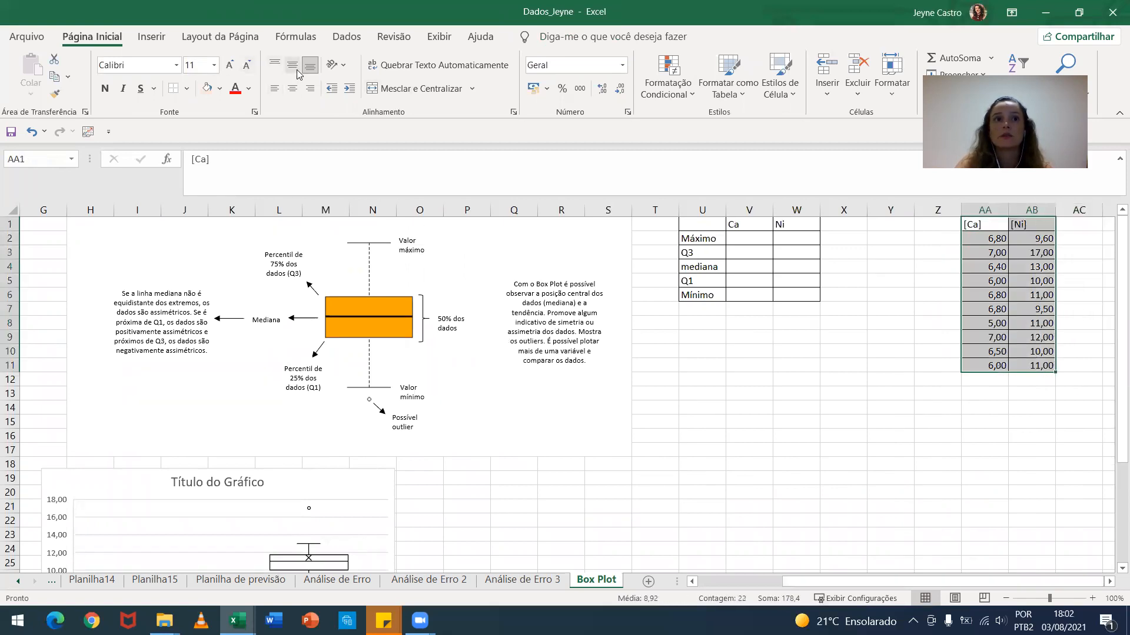
left_click(187, 89)
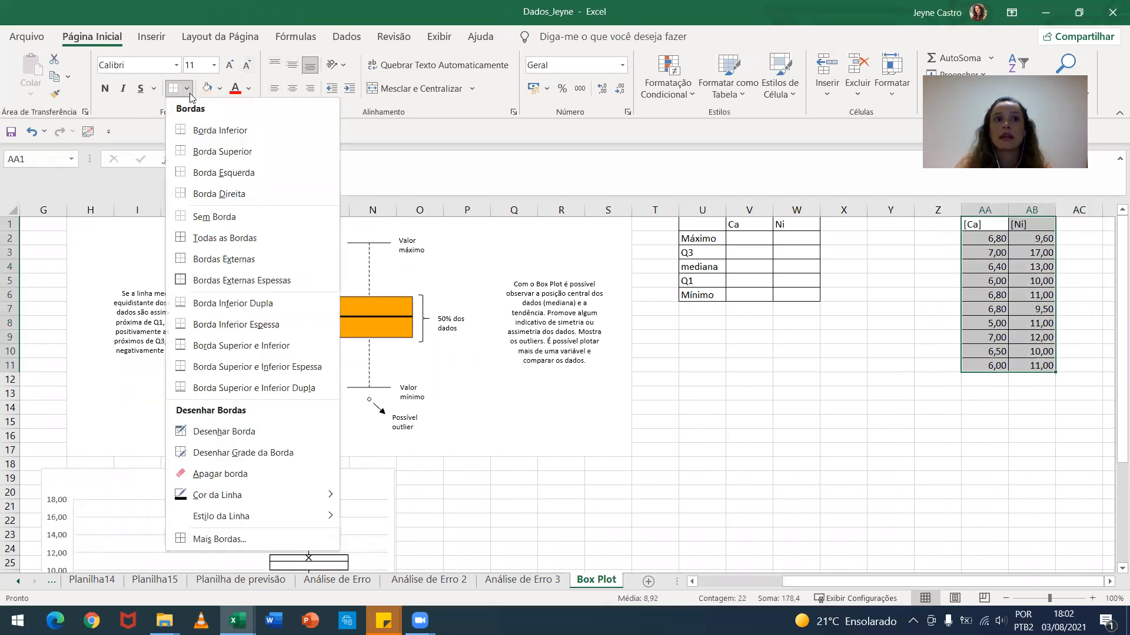
left_click(223, 238)
left_click(872, 408)
Review the summary table's row labels: Máximo, Q3, mediana, Q1 and Mínimo.
left_click_drag(700, 222, 816, 302)
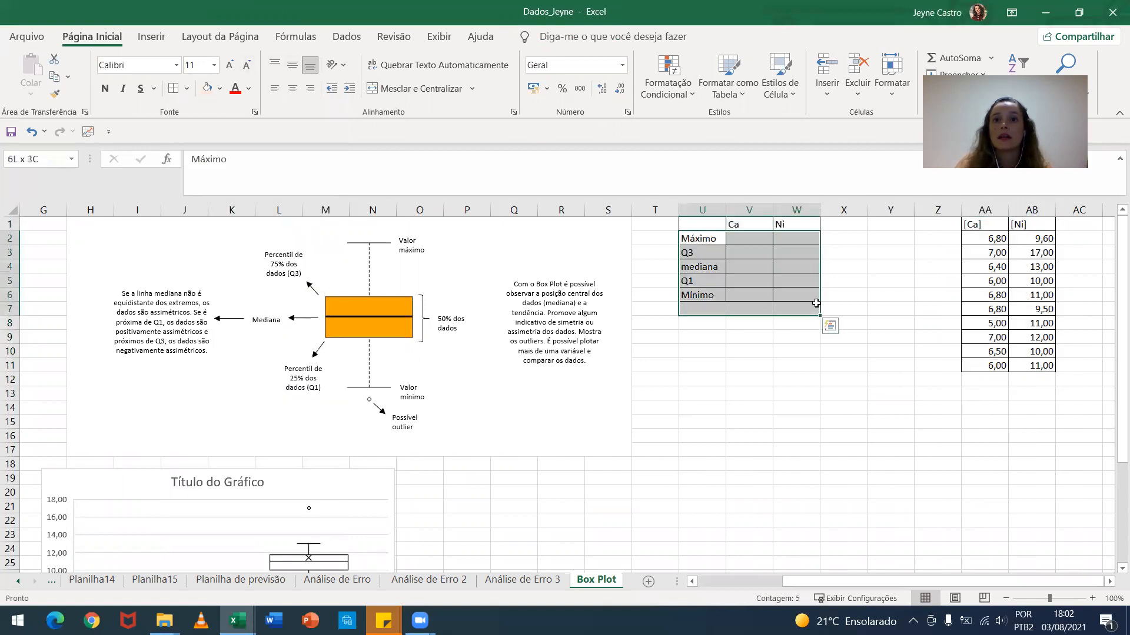
left_click(822, 408)
left_click_drag(698, 237, 700, 293)
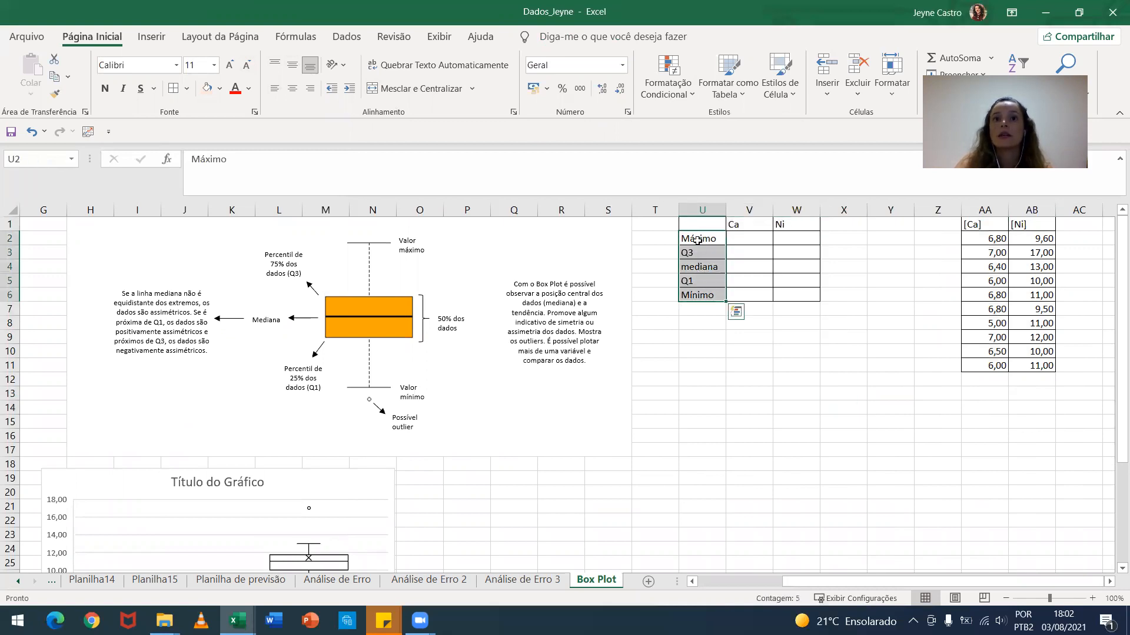
left_click(701, 250)
left_click(703, 267)
left_click(704, 281)
left_click(706, 295)
Calculate the Ca maximum in V2 with =QUARTIL.INC(AA2:AA11;4).
left_click(747, 240)
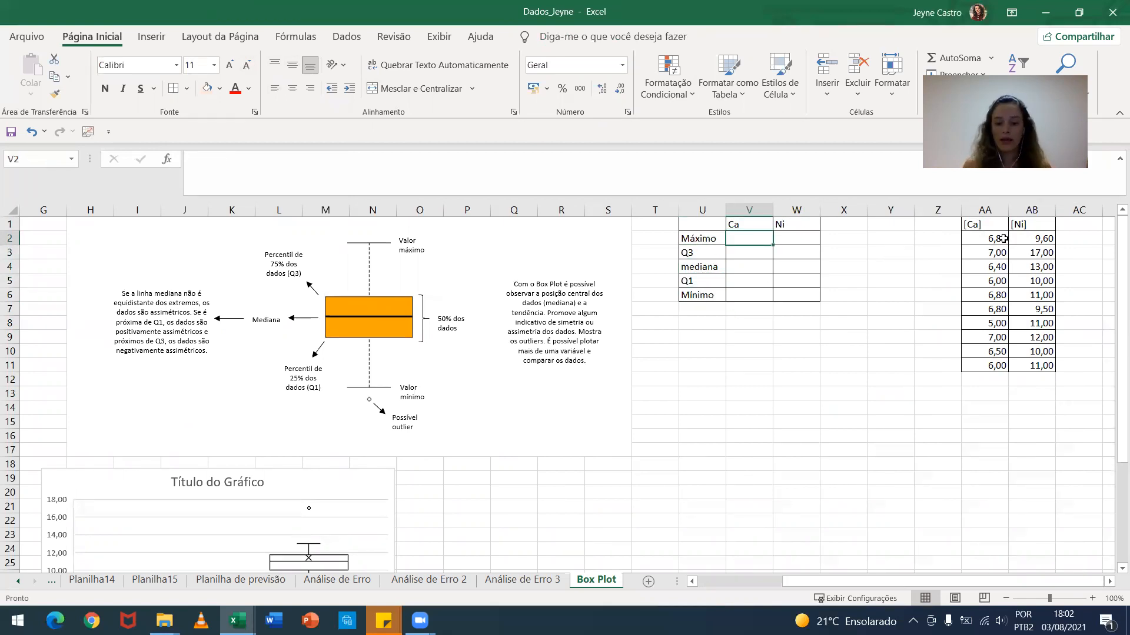
type("=quartil")
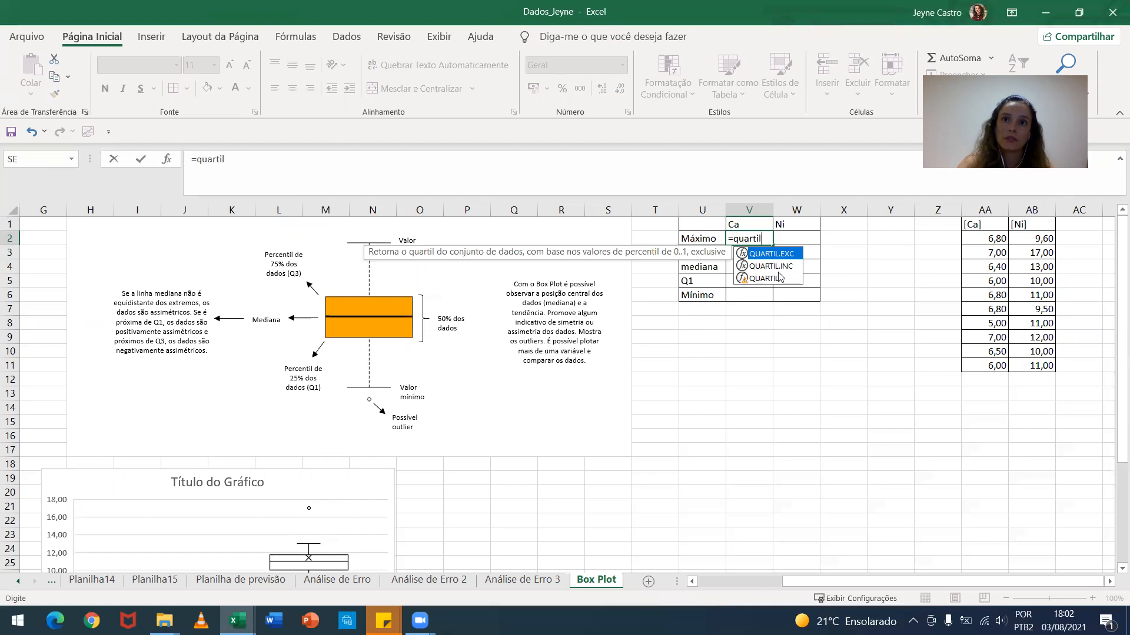
double_click(759, 267)
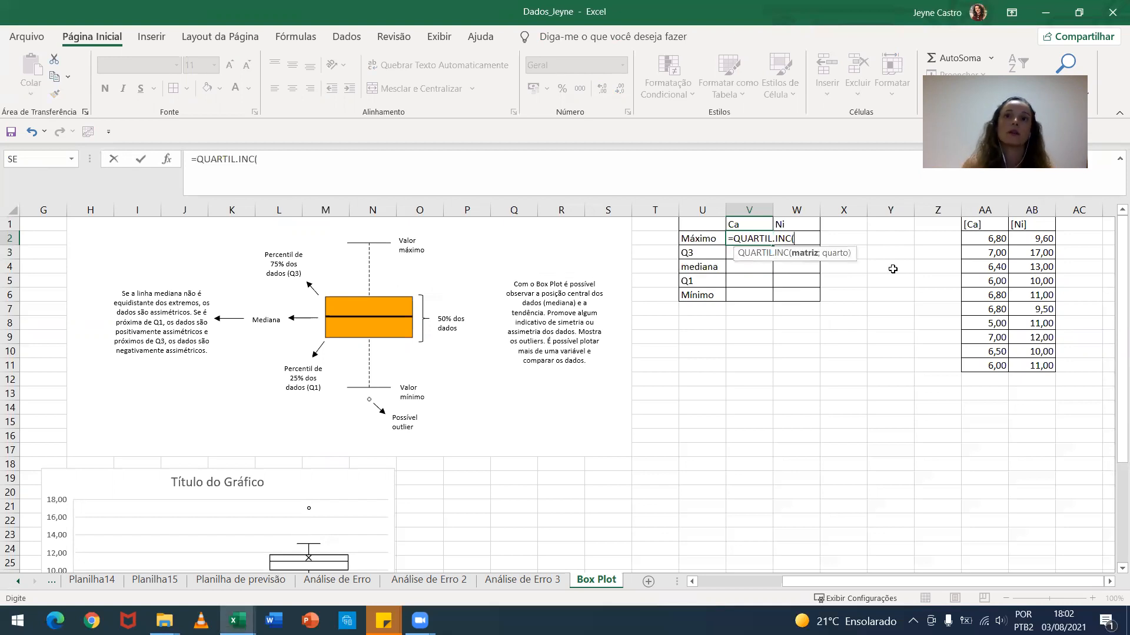
left_click_drag(984, 240, 986, 363)
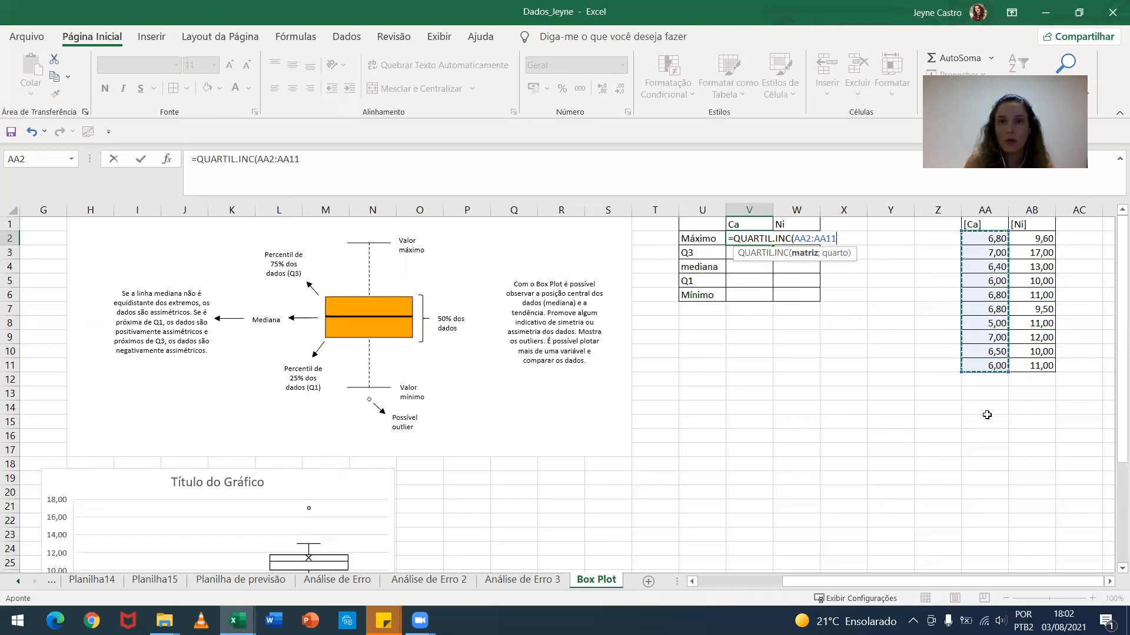
type(";")
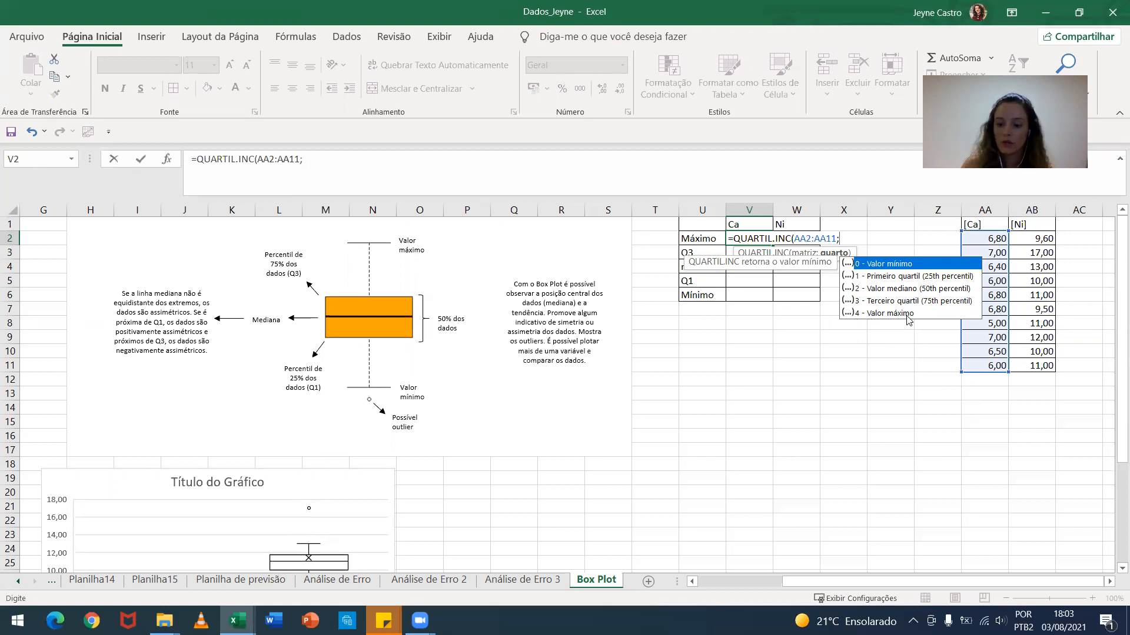
type(")")
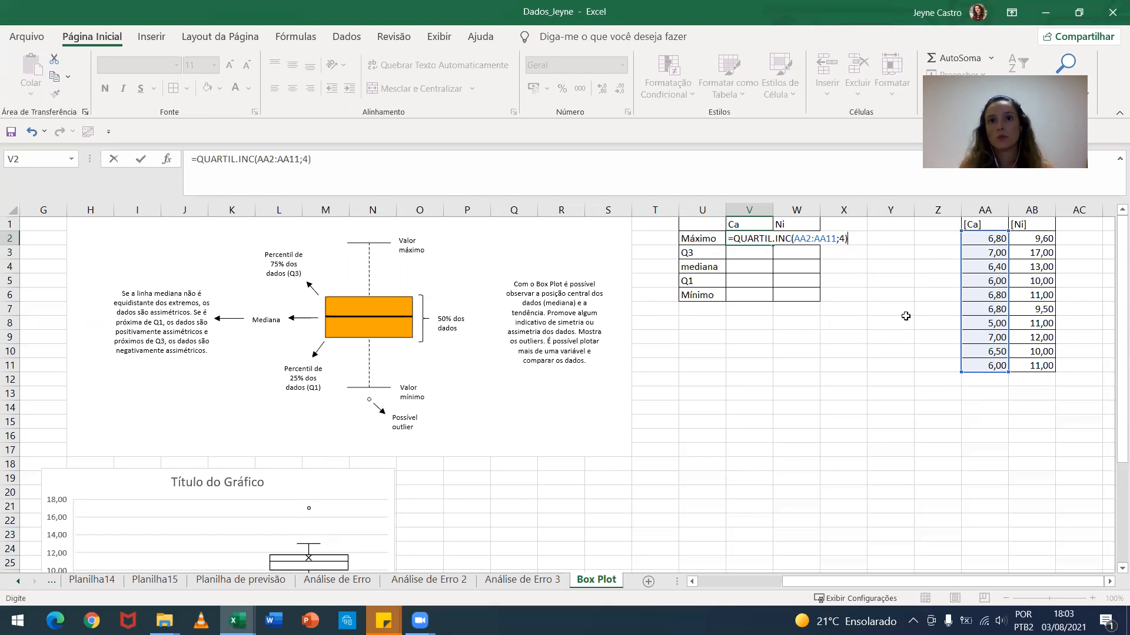
key("Return")
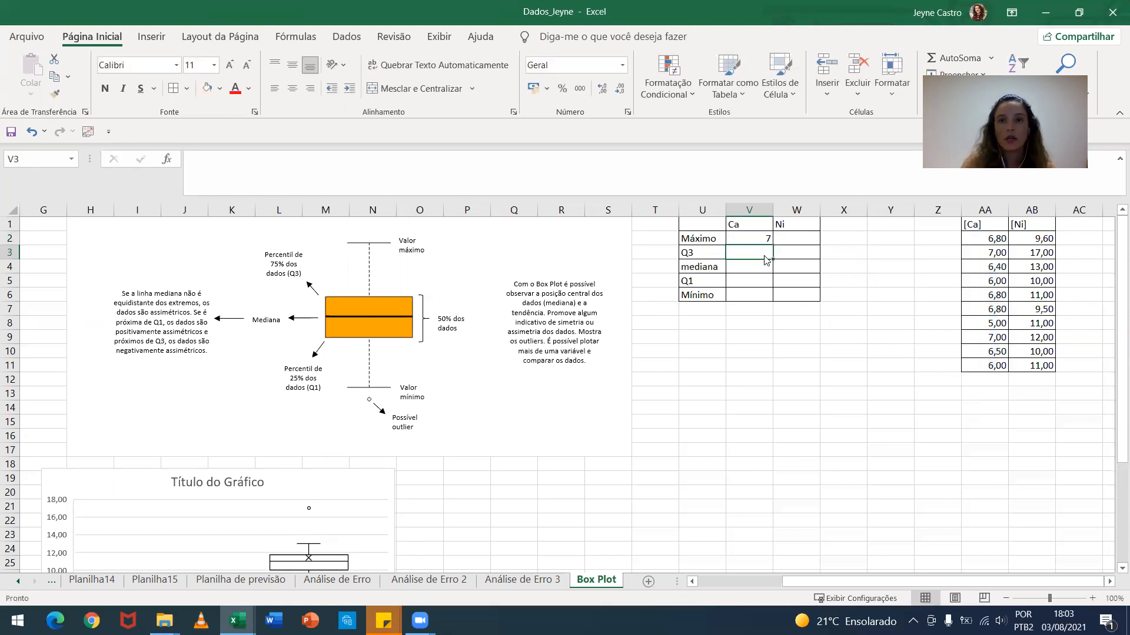
Calculate the Ca third quartile in V3 with QUARTIL.INC over AA2:AA11 and quartile 3.
type("=quar")
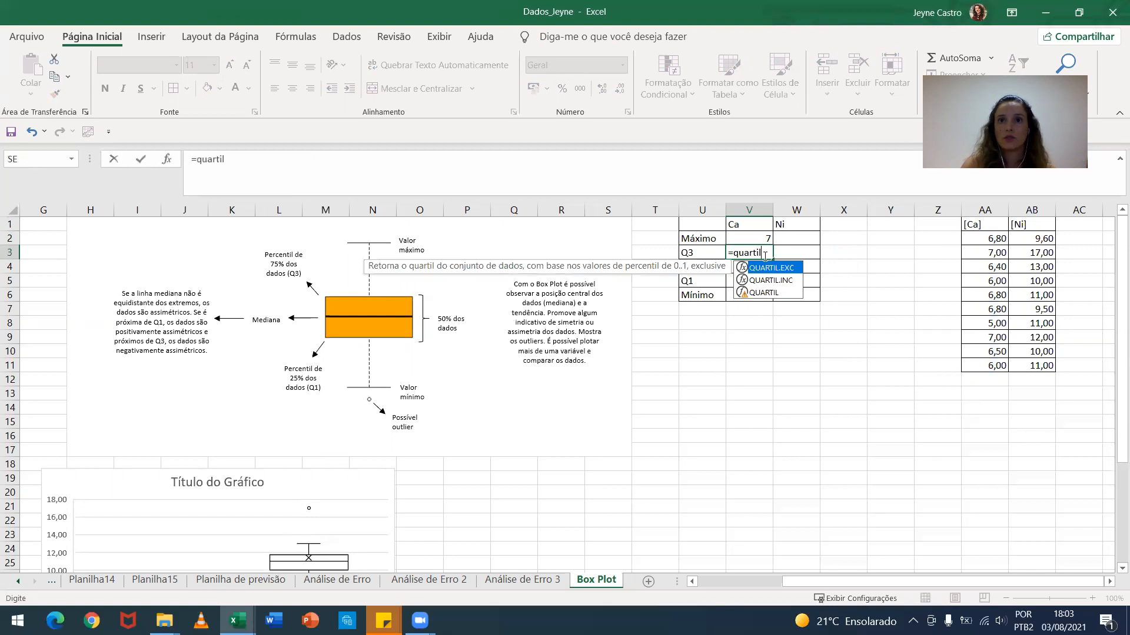
type("til")
double_click(770, 280)
left_click_drag(994, 239, 986, 372)
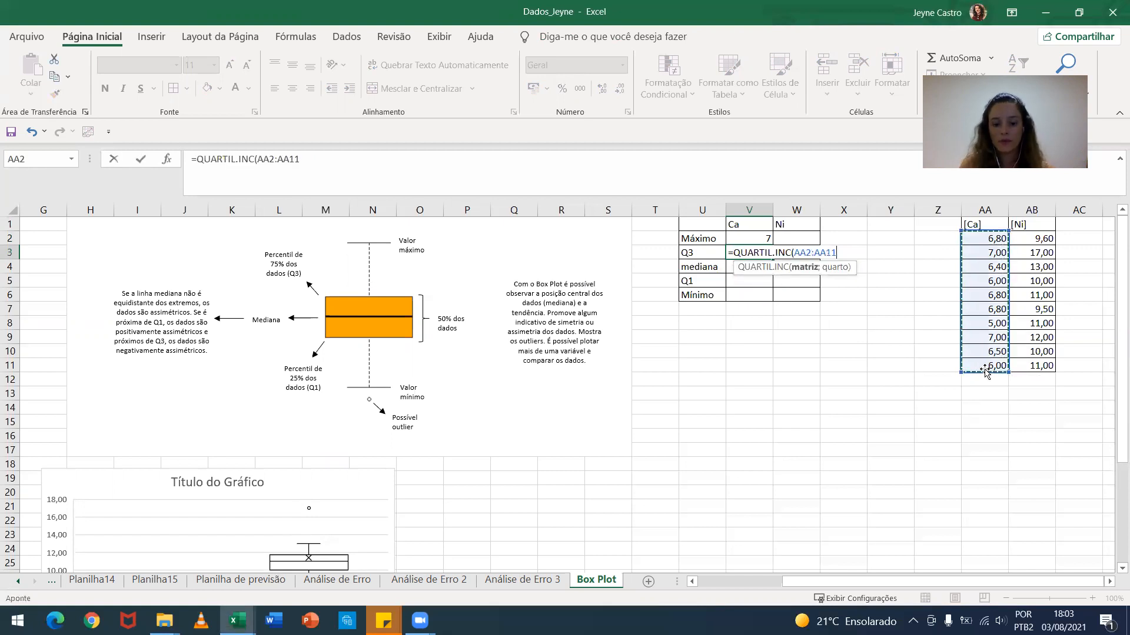
type(";")
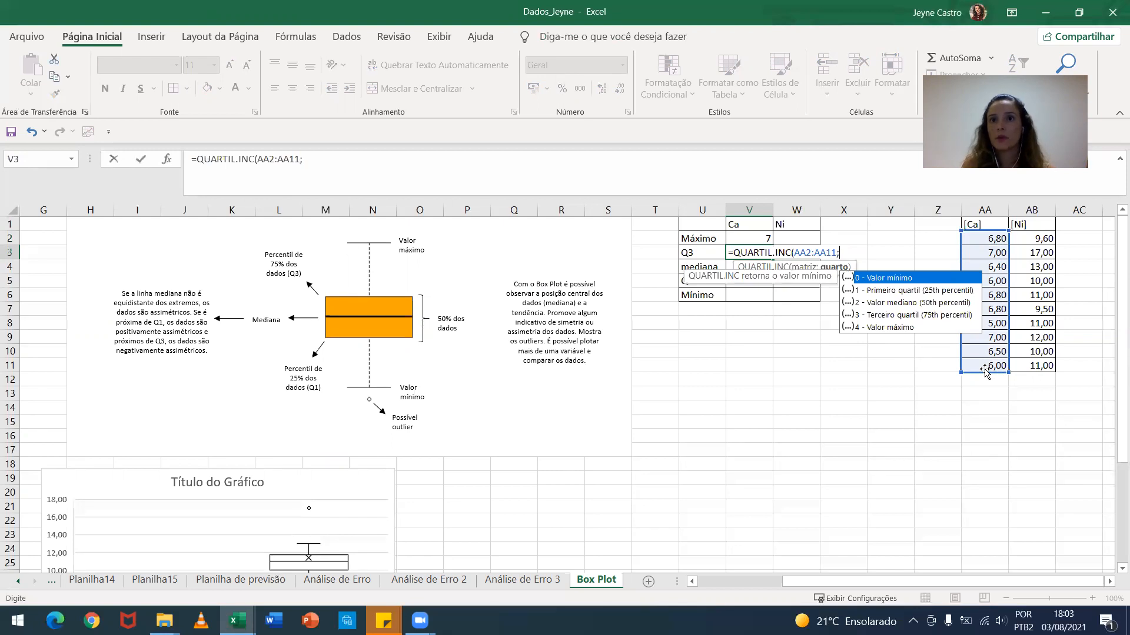
type("3")
key("Return")
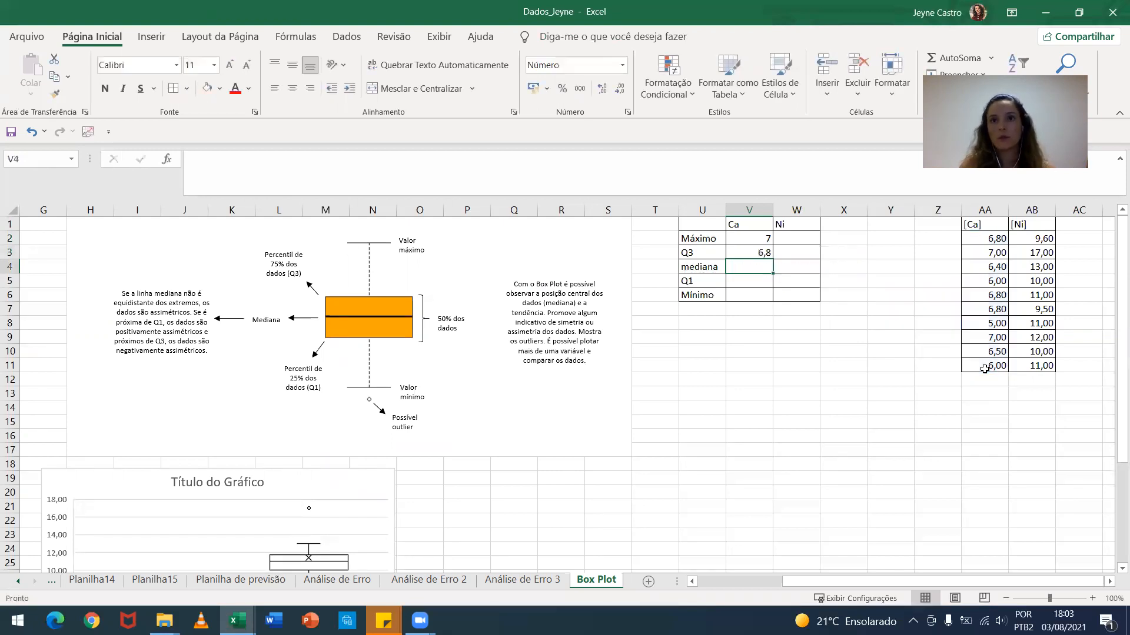
Calculate the Ca median in V4 with =QUARTIL.INC(AA2:AA11;2).
type("=quar")
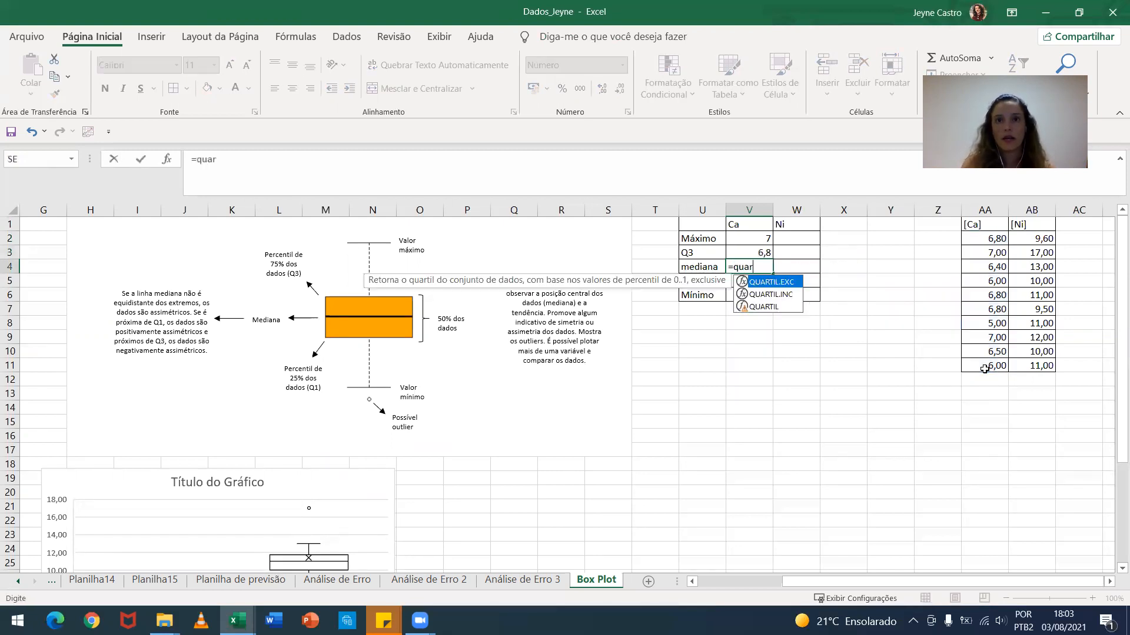
type("til")
double_click(754, 294)
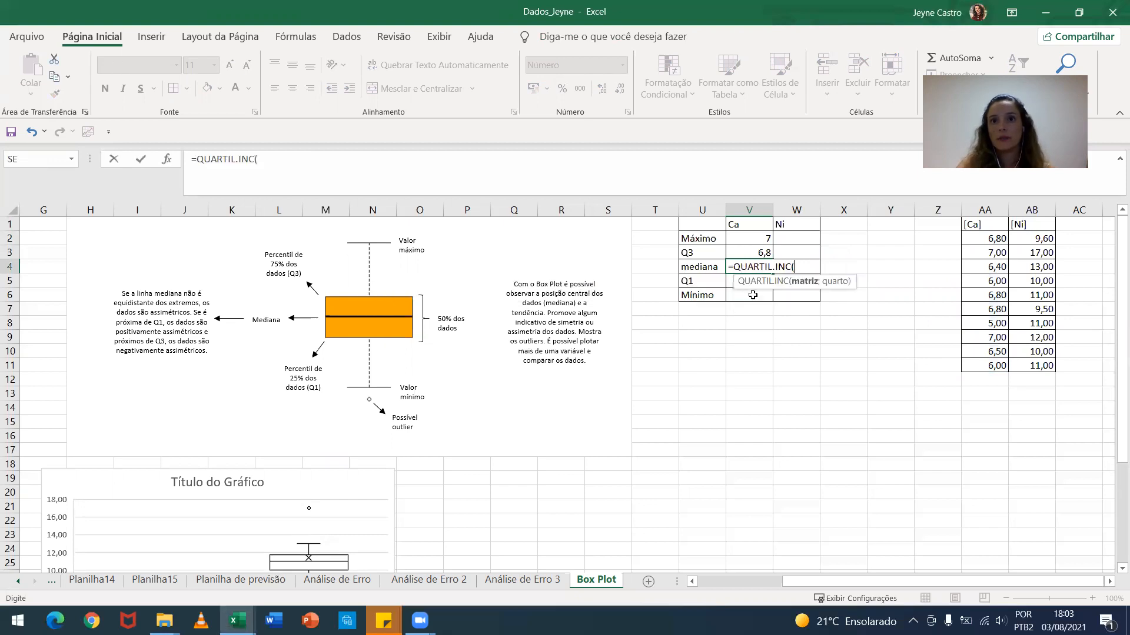
left_click_drag(999, 237, 983, 366)
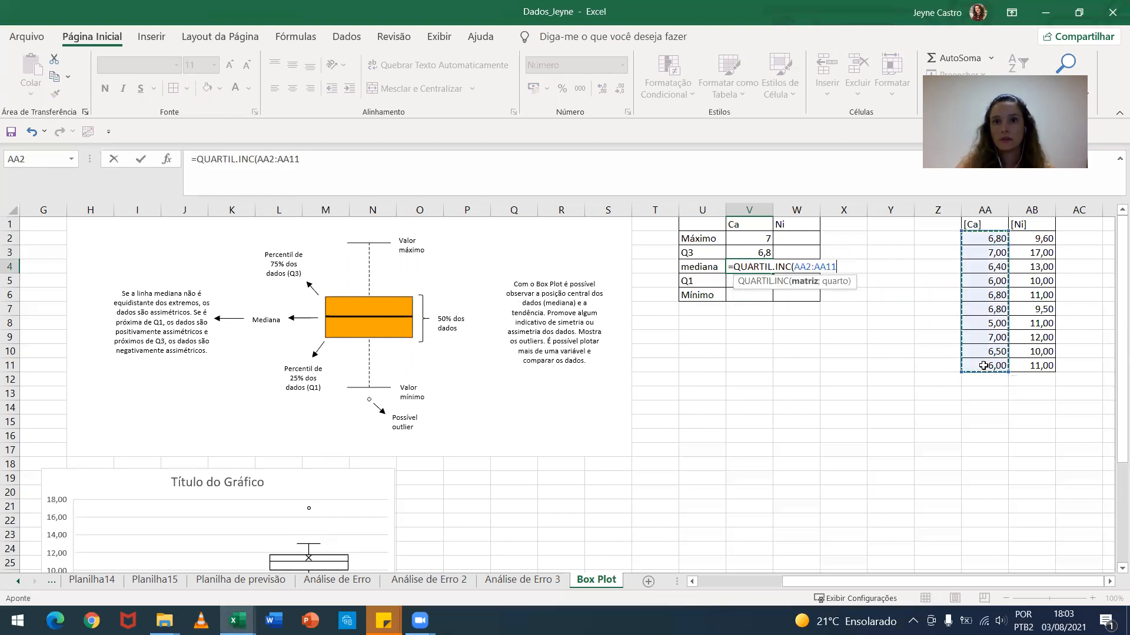
type(";")
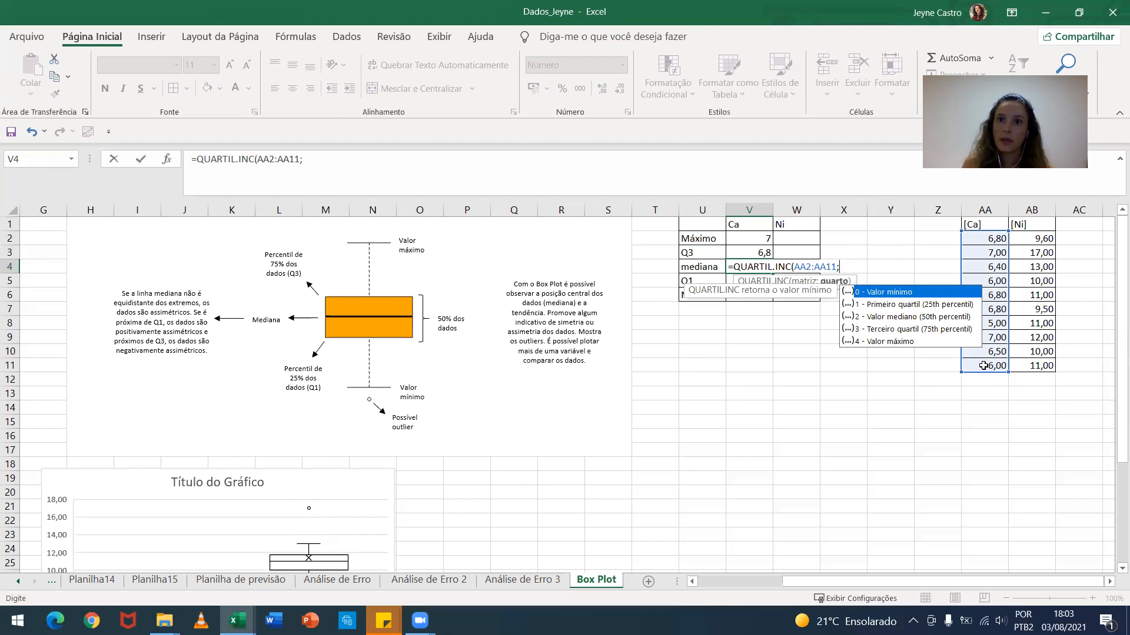
type("2")
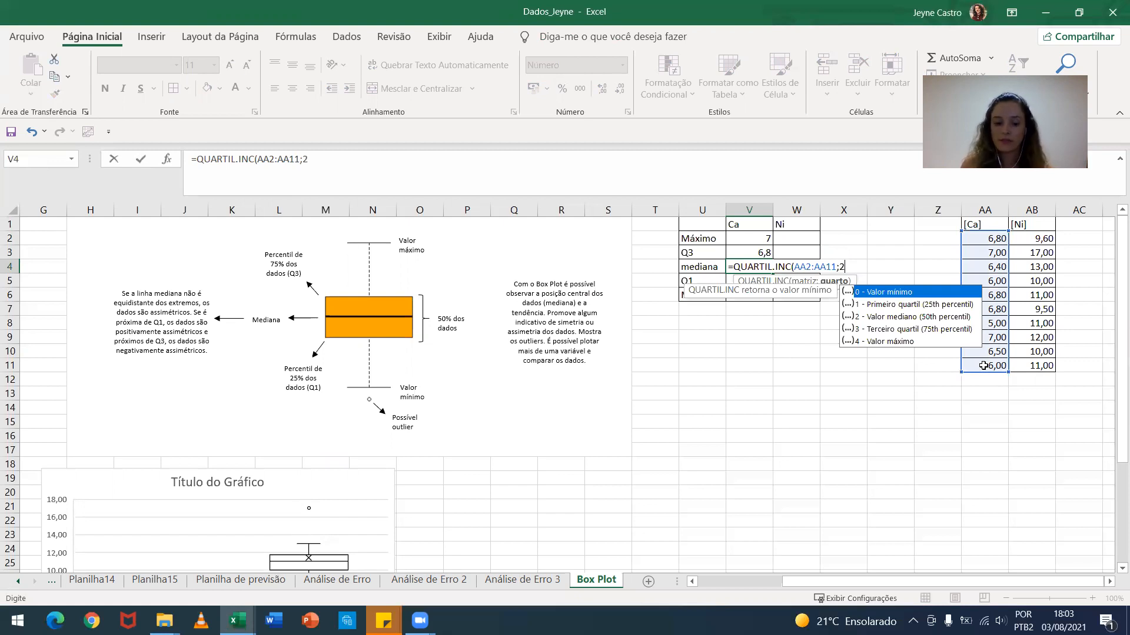
type(")")
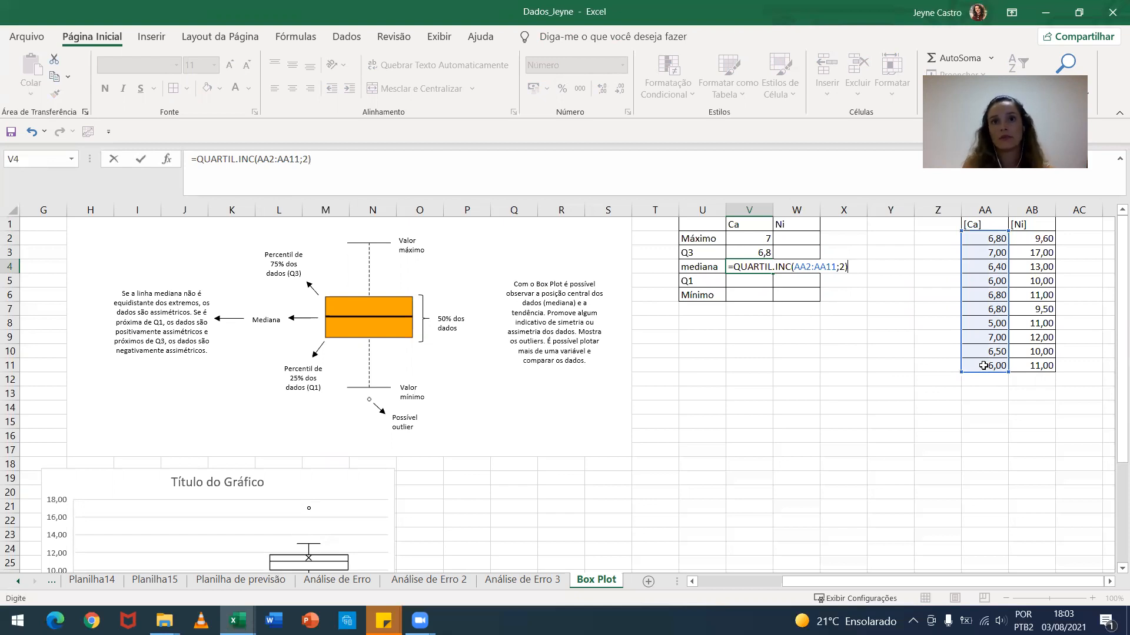
key("Return")
Calculate the Ca first quartile in V5 with QUARTIL.INC over AA2:AA11 and quartile 1.
type("=quartil")
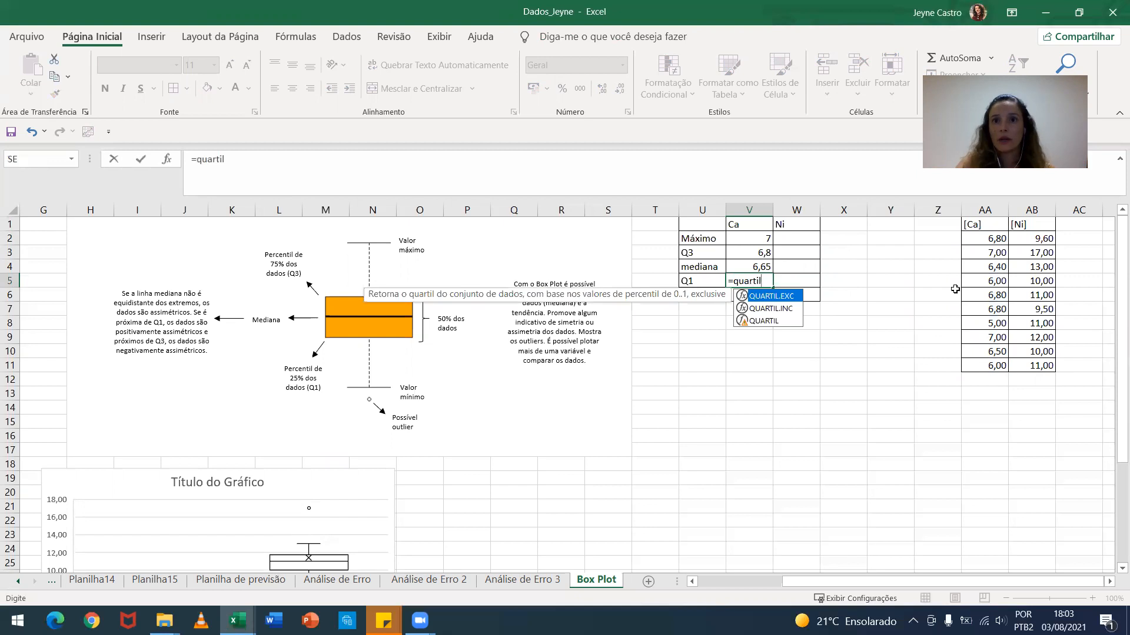
double_click(771, 309)
left_click_drag(980, 241, 993, 372)
type(";")
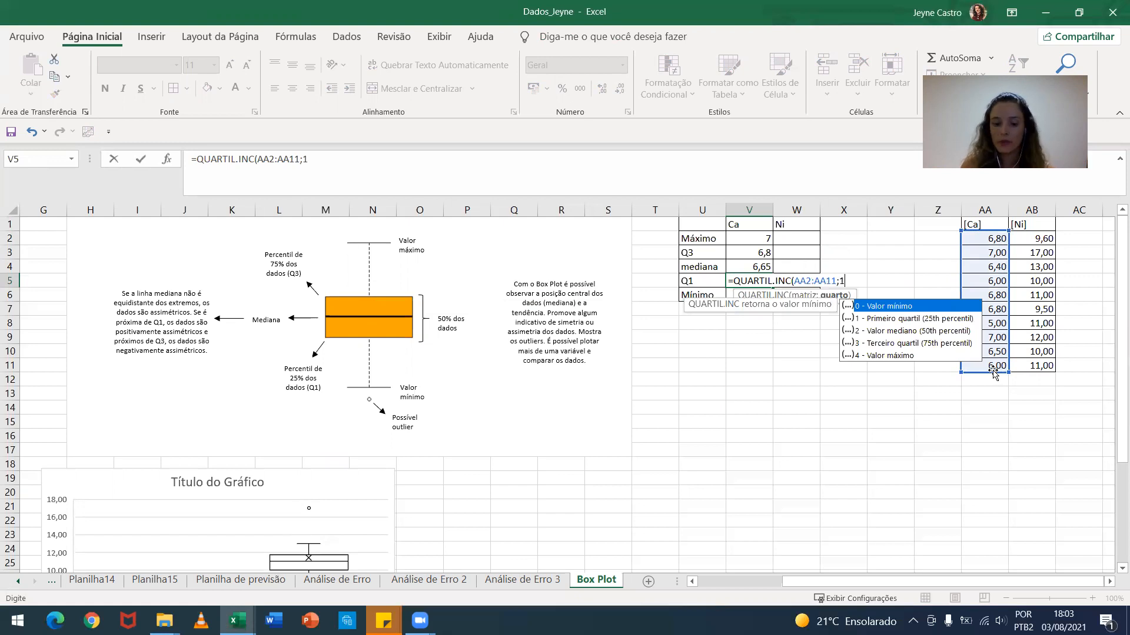
type("1")
key("Return")
Calculate the Ca minimum in V6 with =QUARTIL.INC(AA2:AA11;0).
type("=")
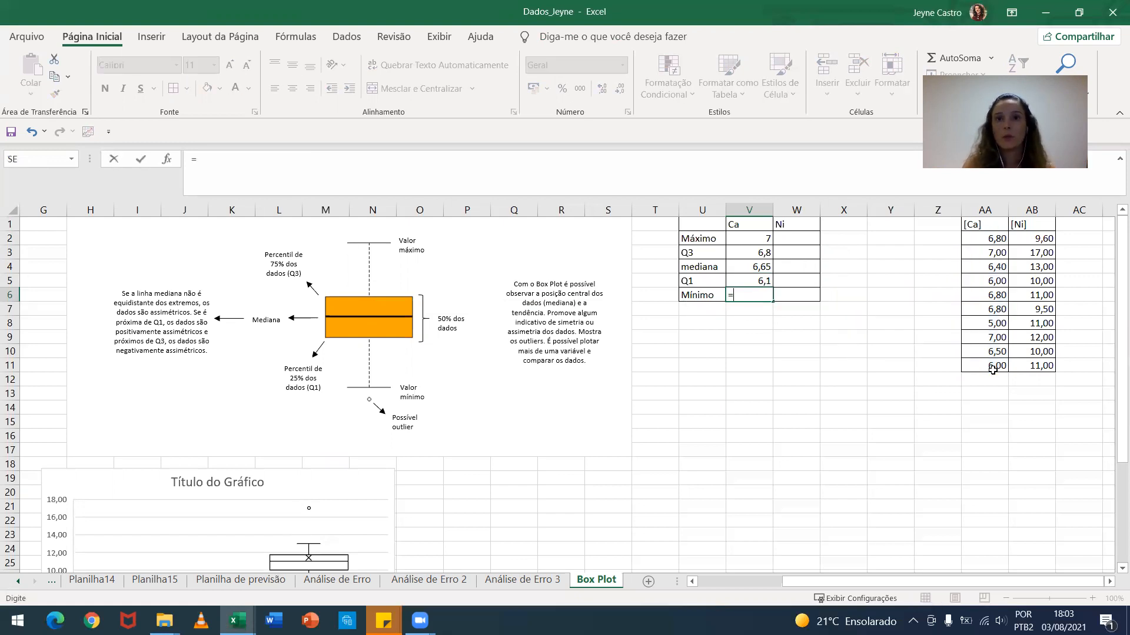
type("quart")
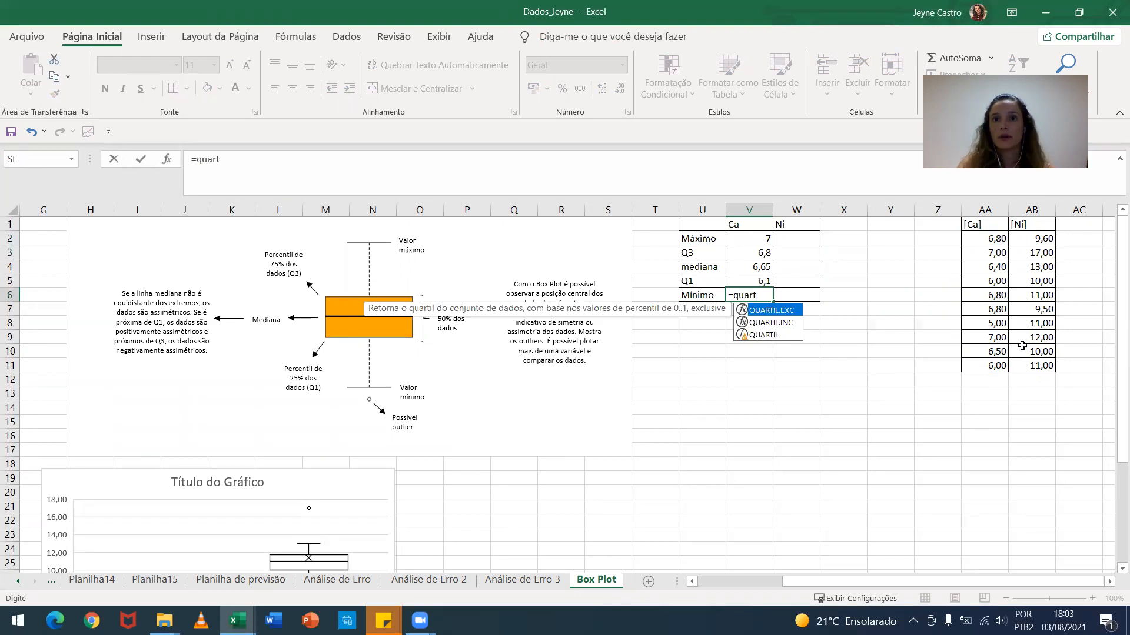
double_click(785, 325)
left_click_drag(996, 244, 993, 375)
type(";")
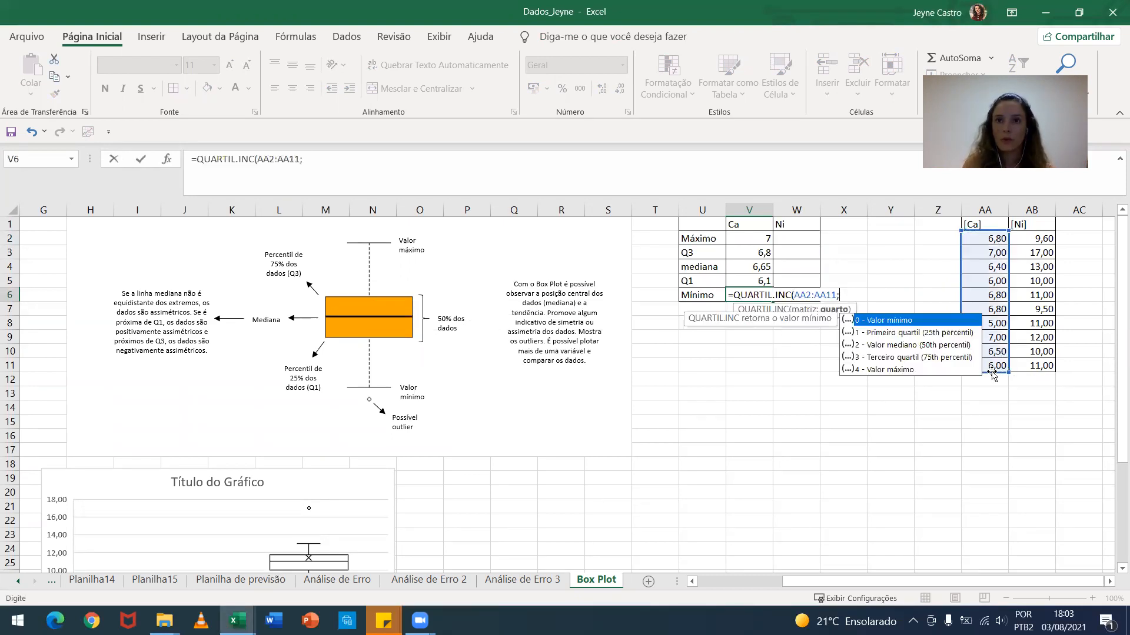
type("0")
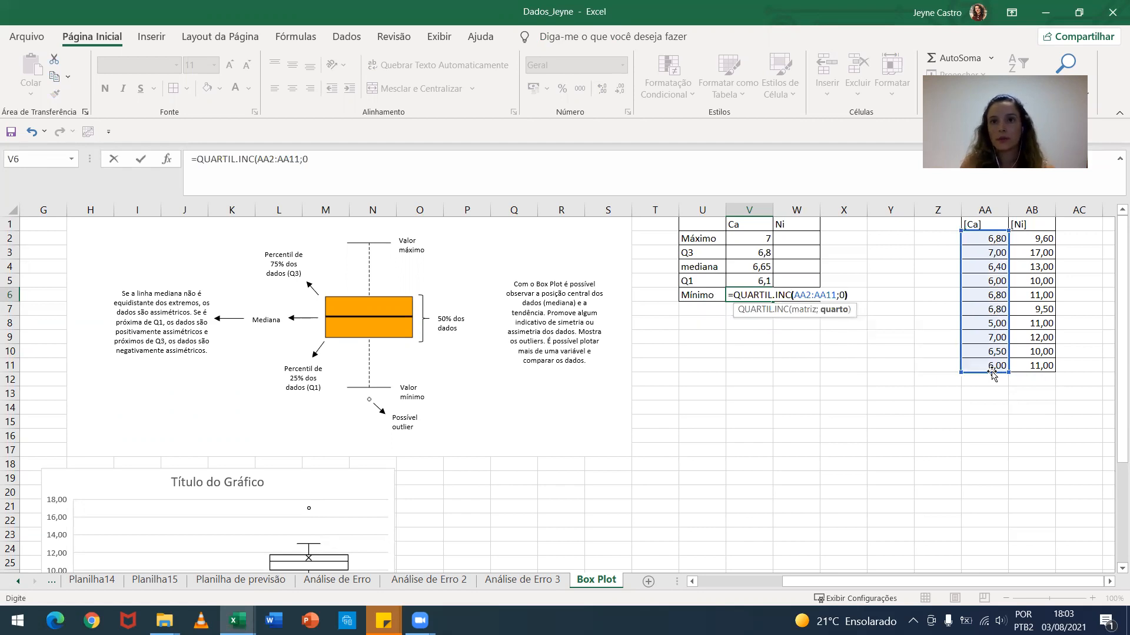
key("Return")
Examine the Ca results in V2:V6 and compare the column order of the summary table with the [Ca] and [Ni] source data.
left_click_drag(749, 240, 751, 296)
left_click(784, 443)
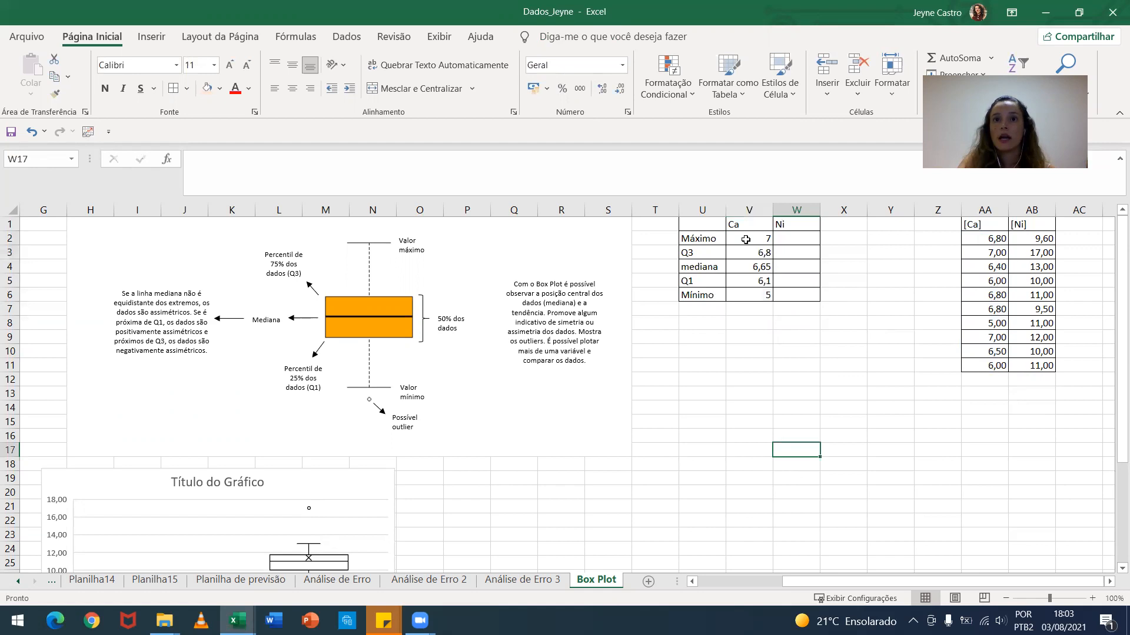
left_click(799, 220)
left_click_drag(739, 237, 744, 284)
left_click(797, 219)
key("Left")
left_click_drag(981, 226, 1028, 368)
left_click(983, 230)
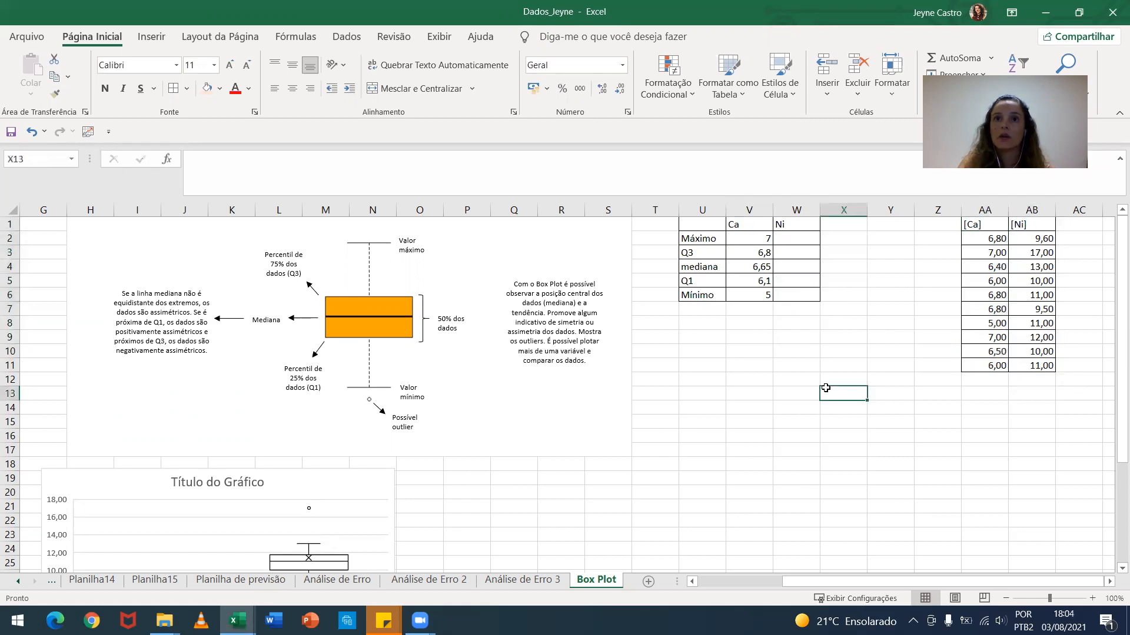
Fill the Ca quartile formulas in V2:V6 across to the Ni column, W2:W6.
left_click_drag(739, 237, 815, 298)
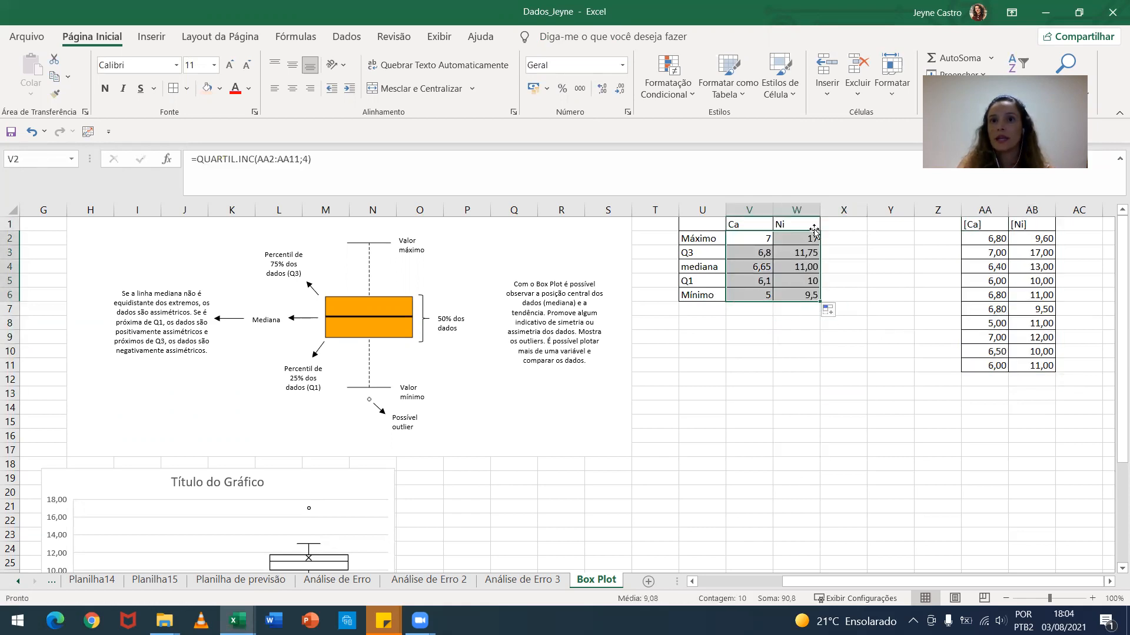
left_click(793, 423)
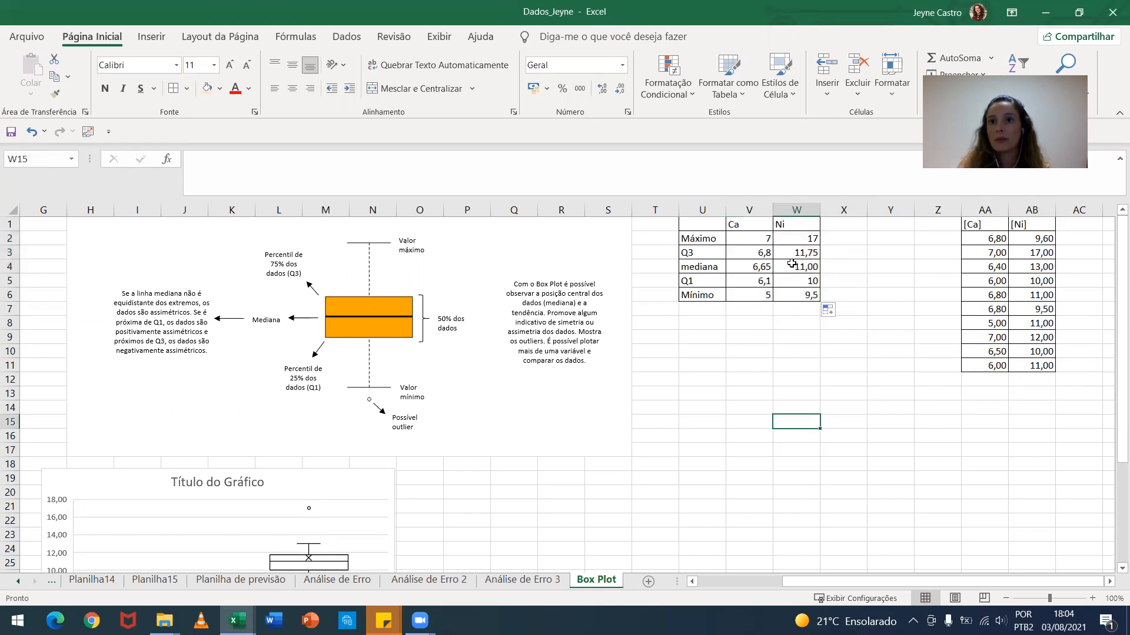
Check that each Ni formula in W2:W6 refers to the [Ni] data in AB2:AB11 and uses the right quartile number.
double_click(789, 236)
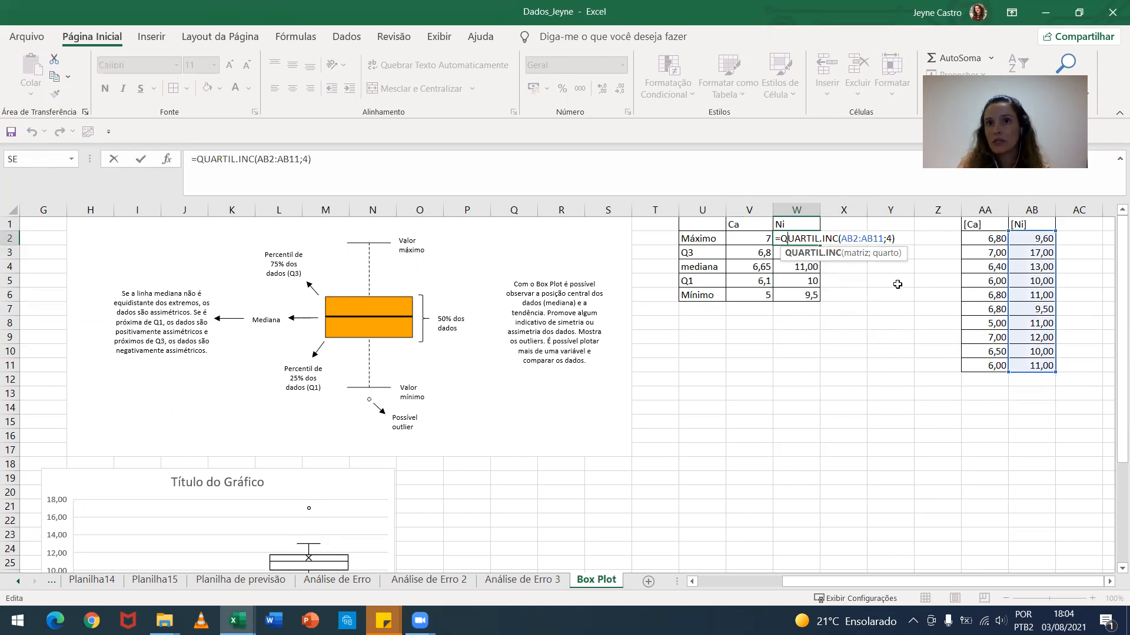
key("Return")
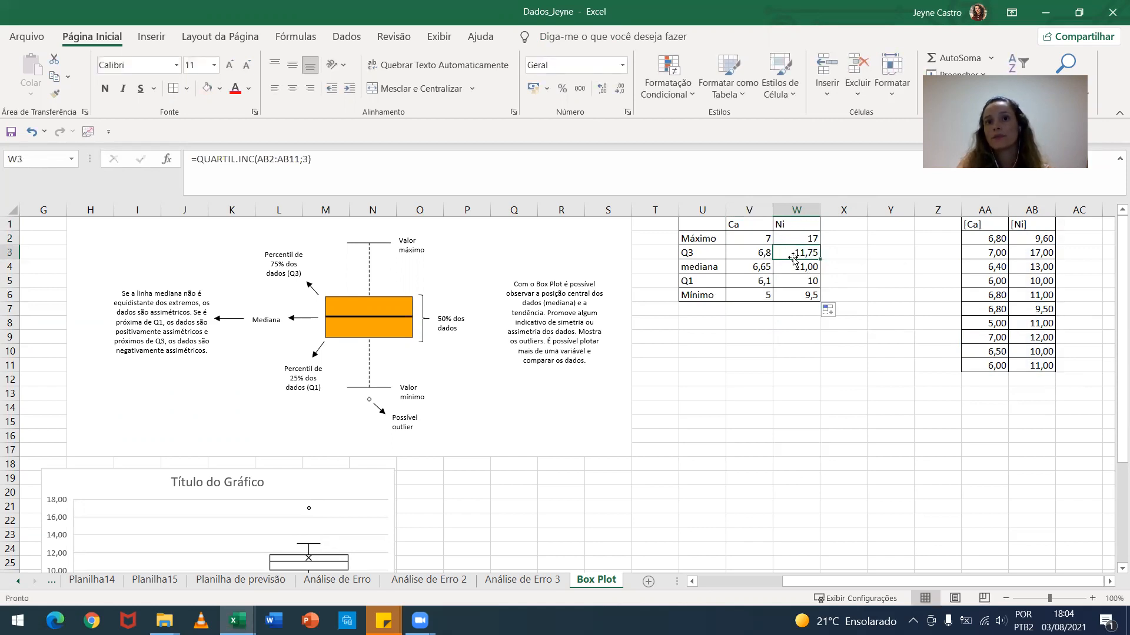
double_click(794, 253)
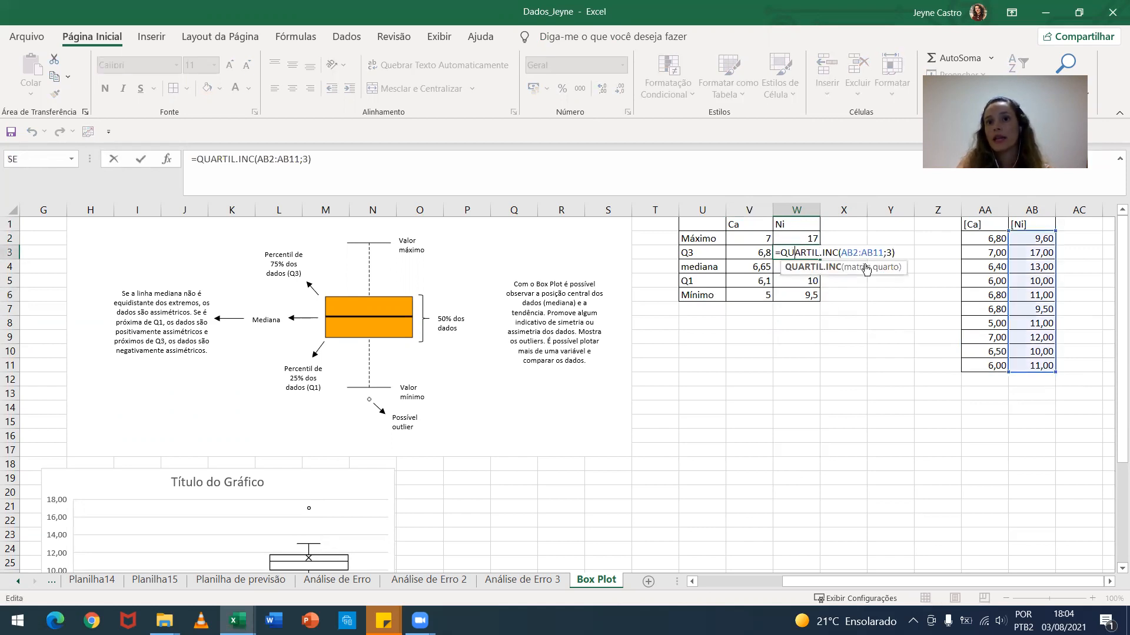
key("Return")
double_click(806, 265)
key("Return")
double_click(793, 281)
key("Escape")
double_click(790, 297)
key("Escape")
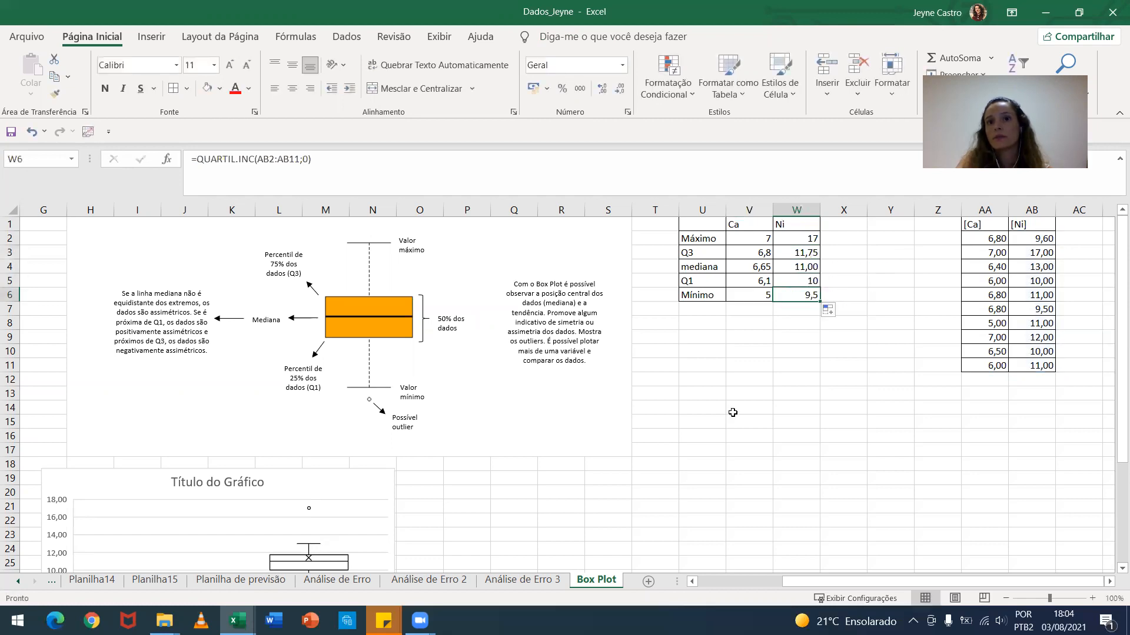
left_click(732, 411)
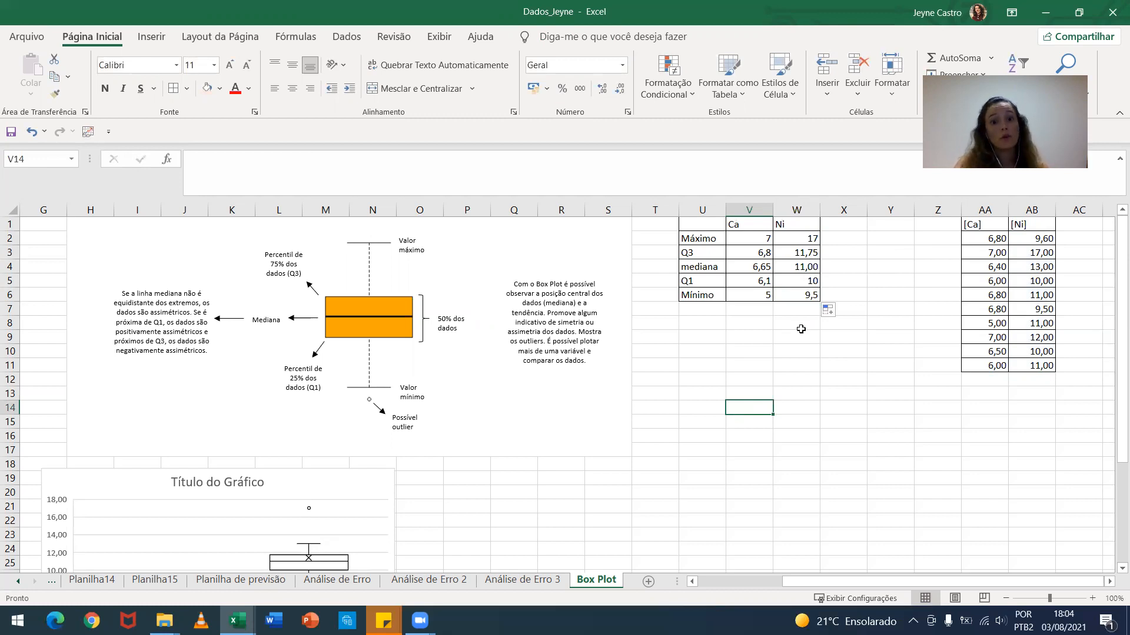
Insert a 2D line chart with markers from the summary table U1:W6 and place it below the table.
left_click_drag(688, 228, 803, 294)
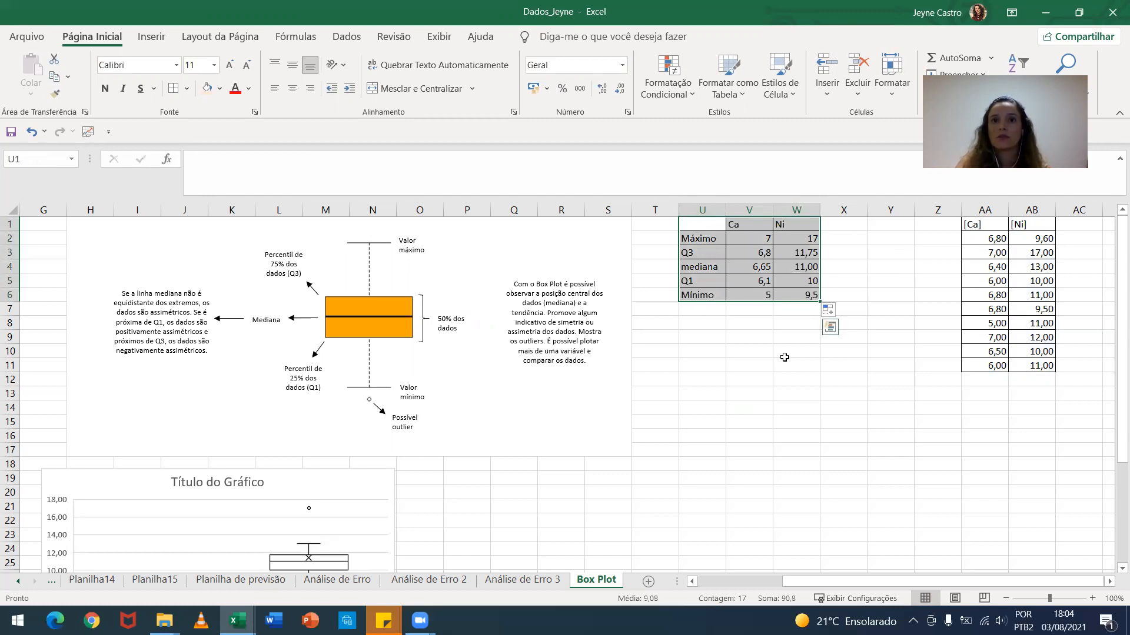
left_click(147, 40)
left_click(434, 77)
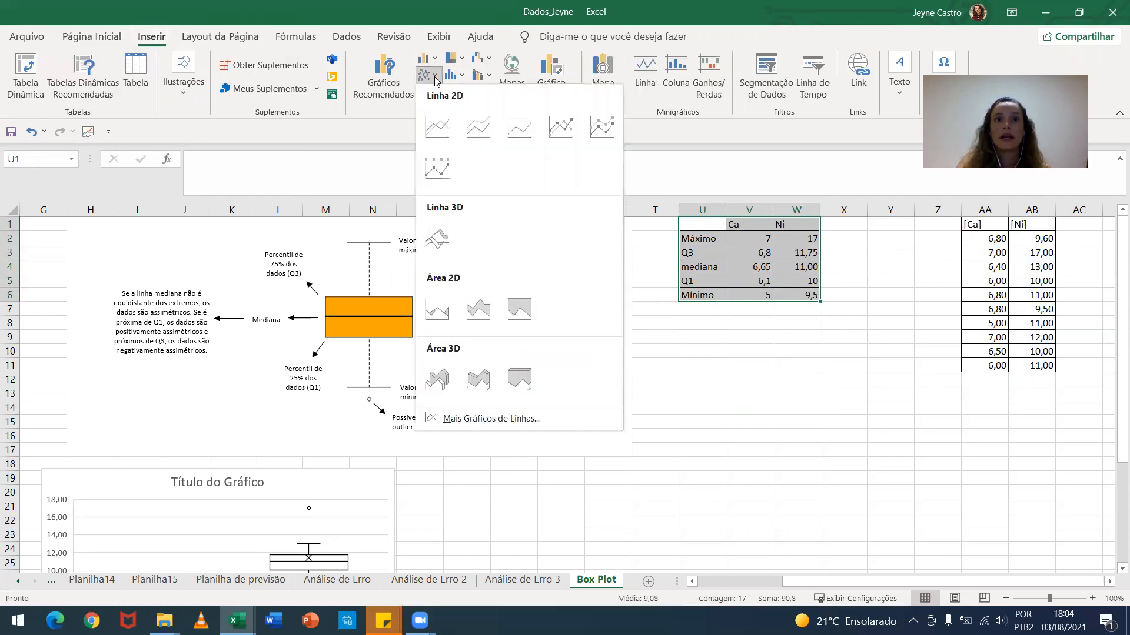
left_click(544, 125)
left_click_drag(478, 303, 730, 400)
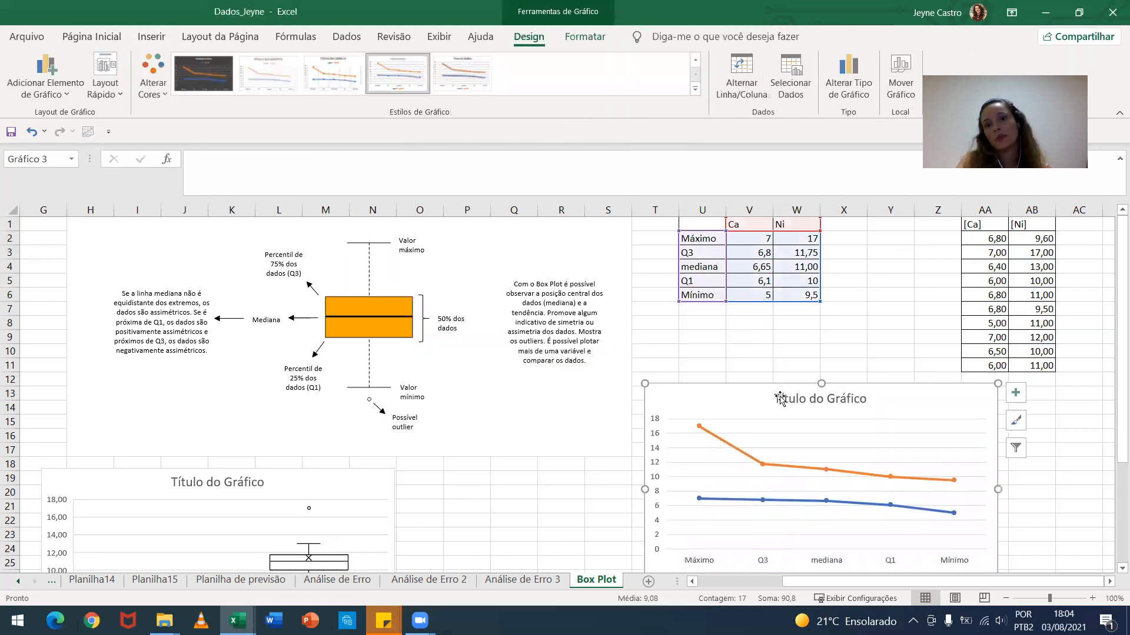
Switch the line chart's rows and columns so Ca and Ni become the categories and the summary values the series.
scroll(778, 433, "down", 1)
scroll(790, 461, "down", 1)
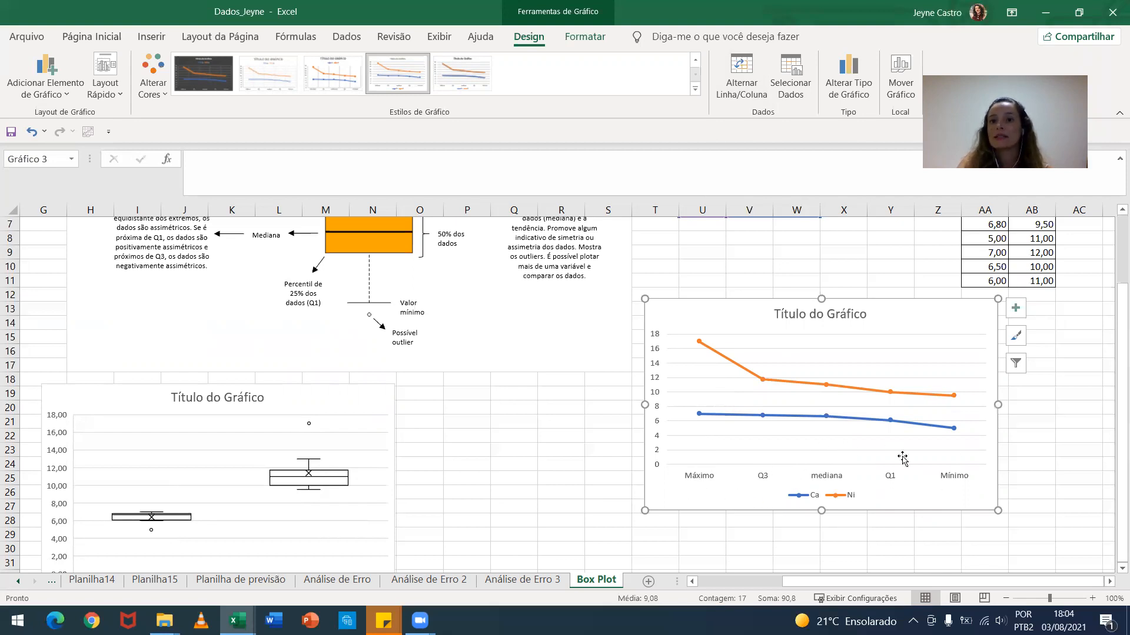
left_click(742, 74)
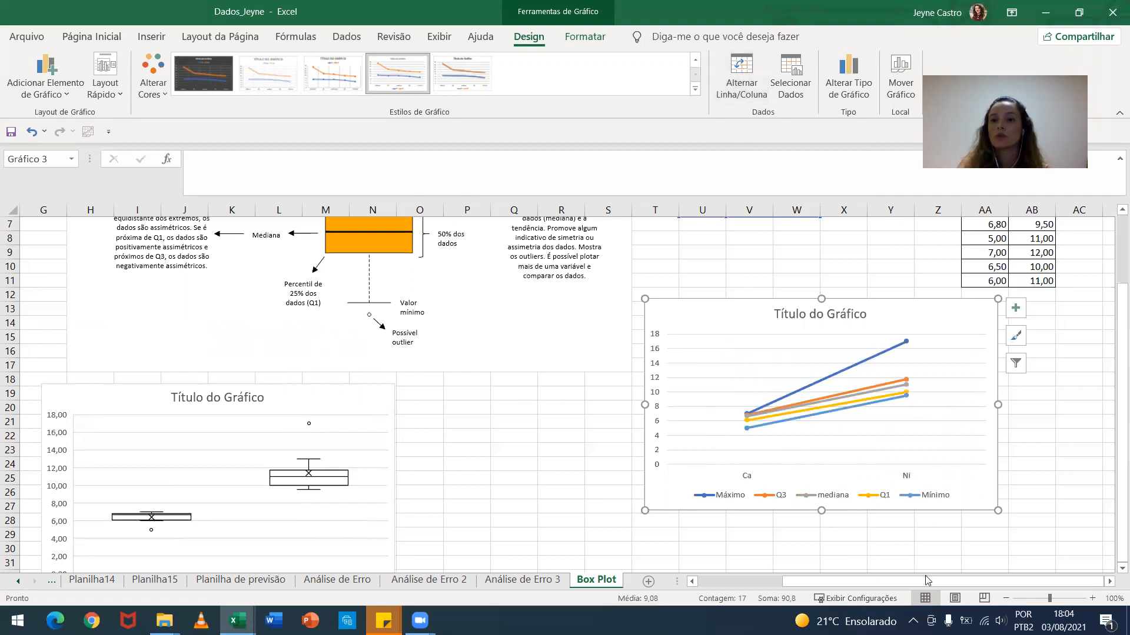
Set the Máximo series of the line chart to no line.
mouse_move(843, 377)
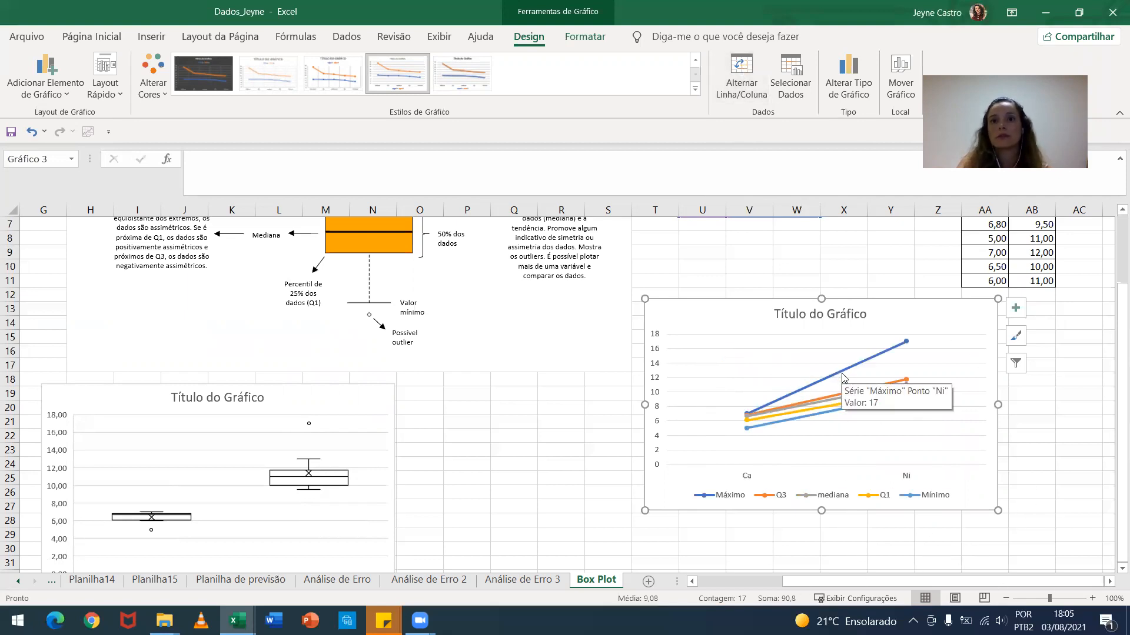
double_click(884, 356)
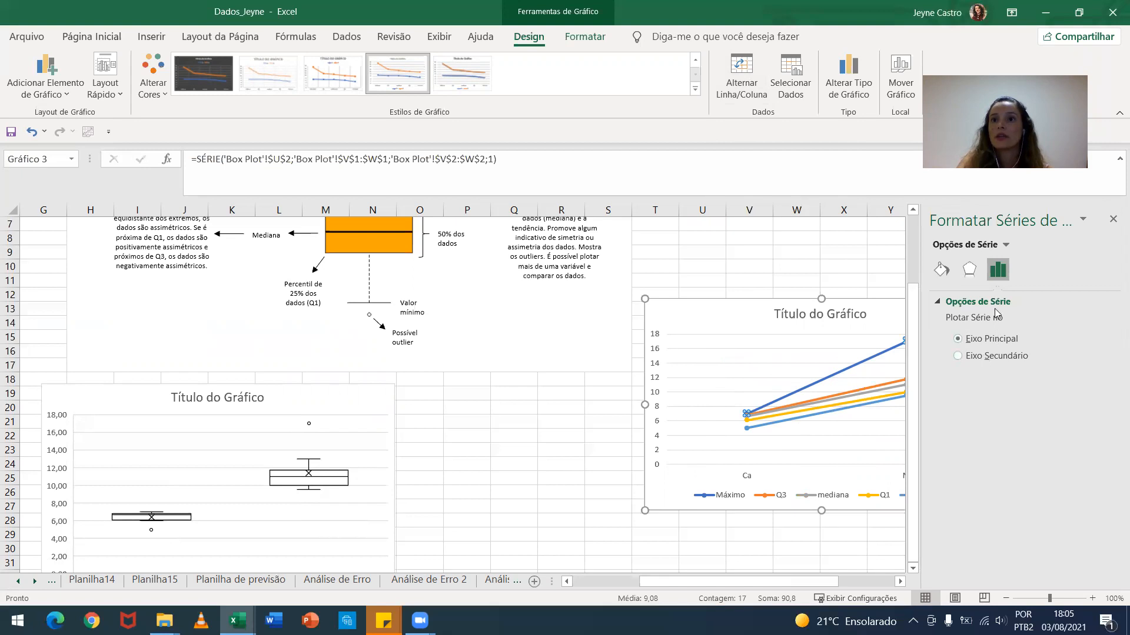
left_click(969, 270)
left_click(942, 270)
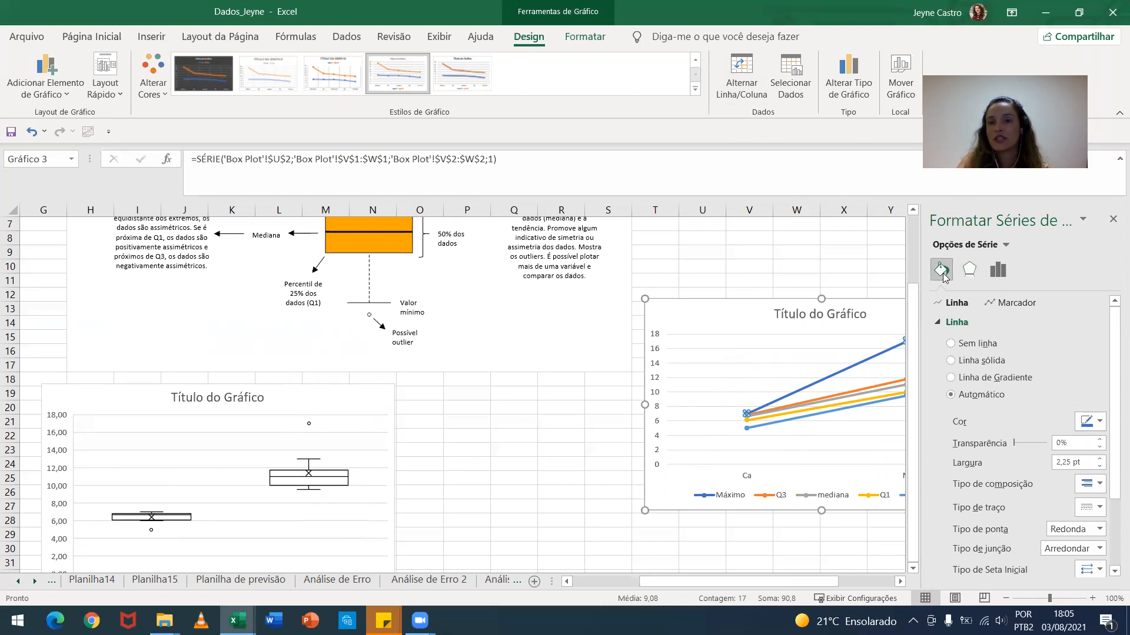
left_click(969, 349)
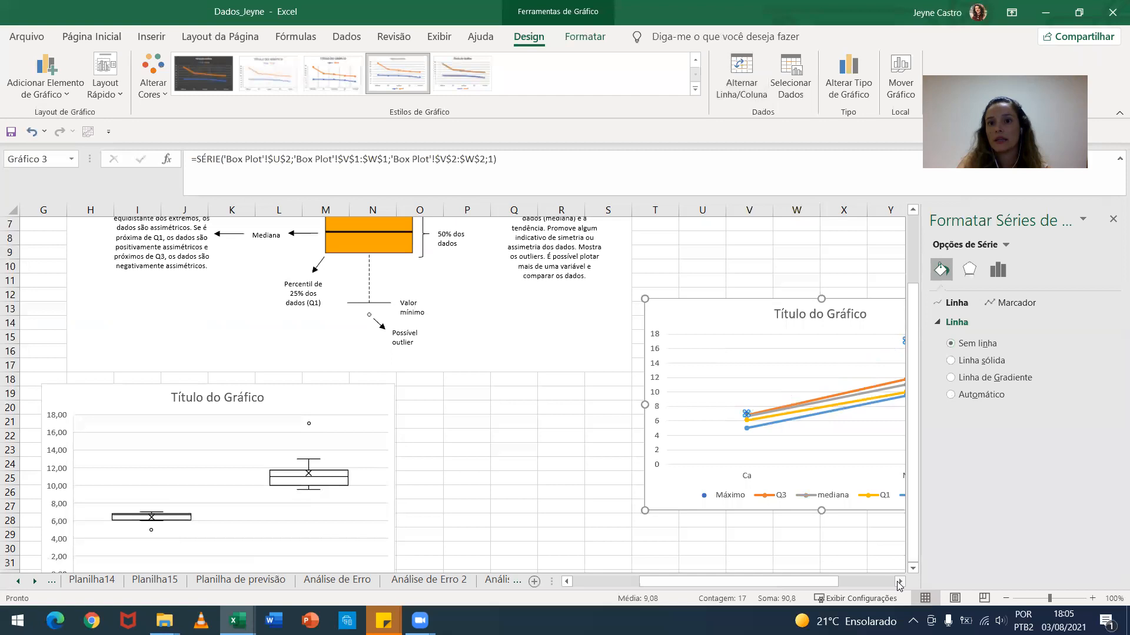
Remove the connecting lines from the Q3, mediana, Q1 and Mínimo series, leaving only their markers.
left_click(899, 581)
left_click(759, 384)
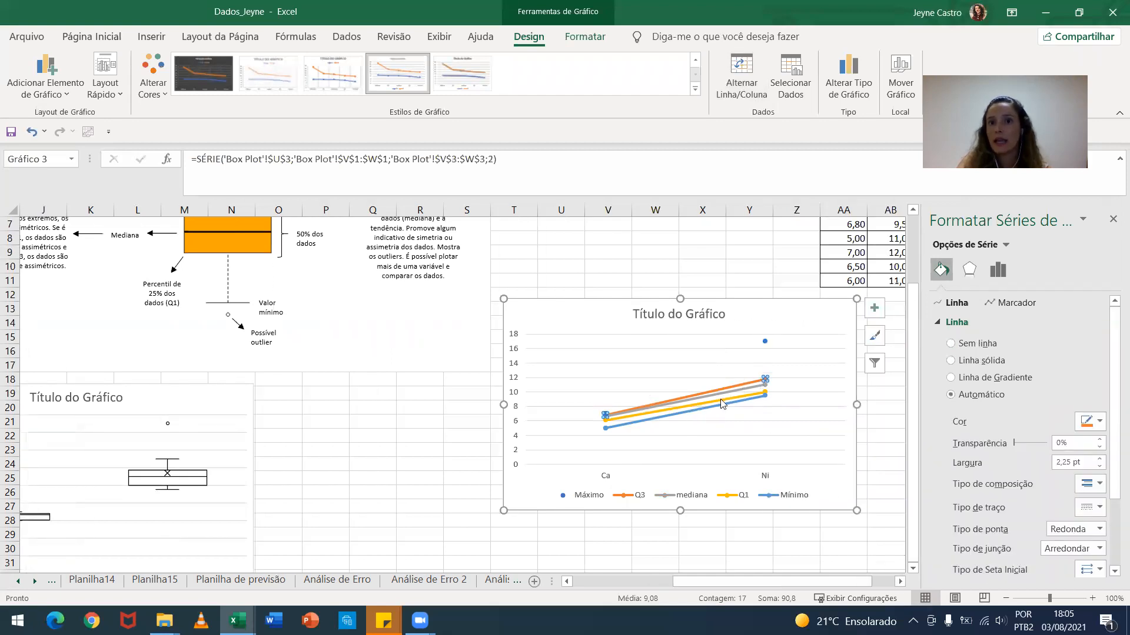
left_click(981, 343)
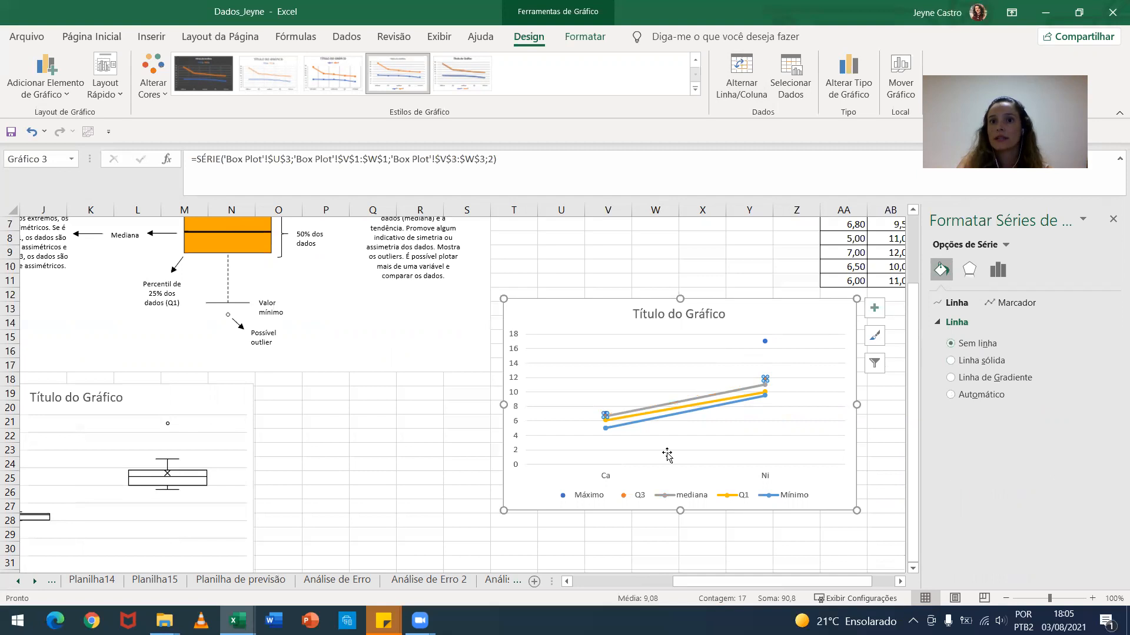
left_click(683, 405)
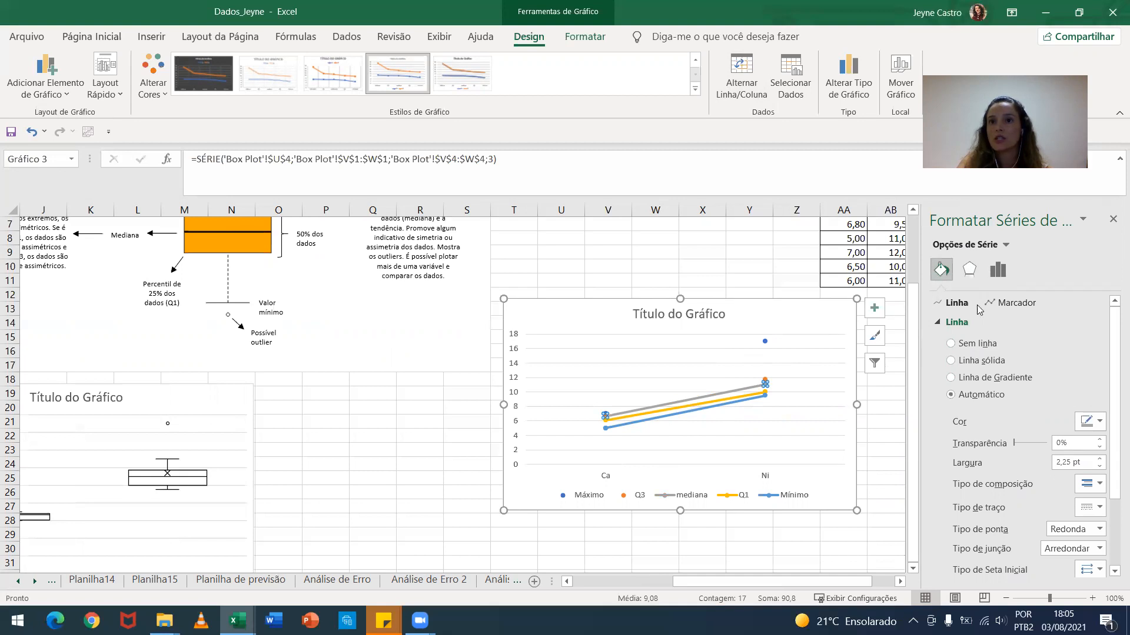
left_click(951, 343)
left_click(733, 398)
left_click(950, 343)
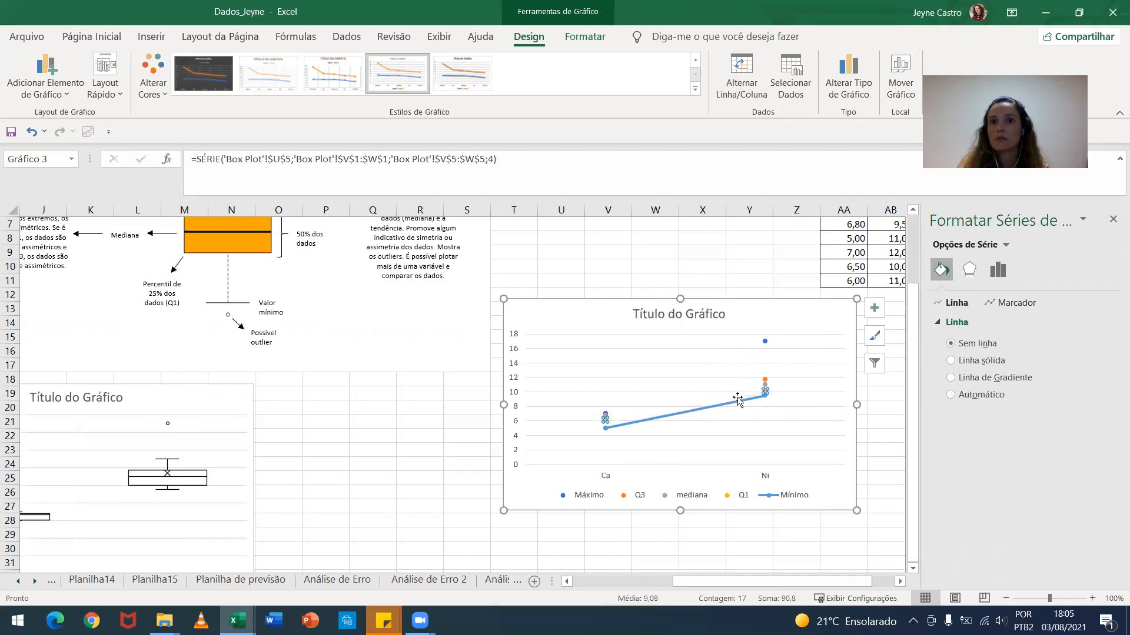
left_click(733, 404)
left_click(968, 344)
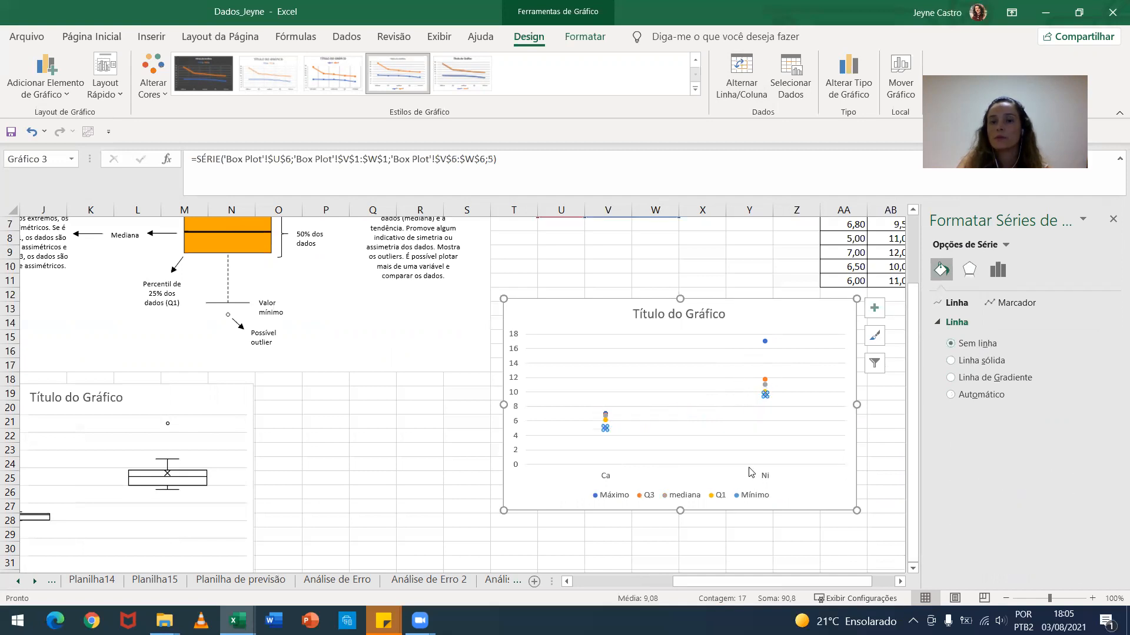
left_click(721, 432)
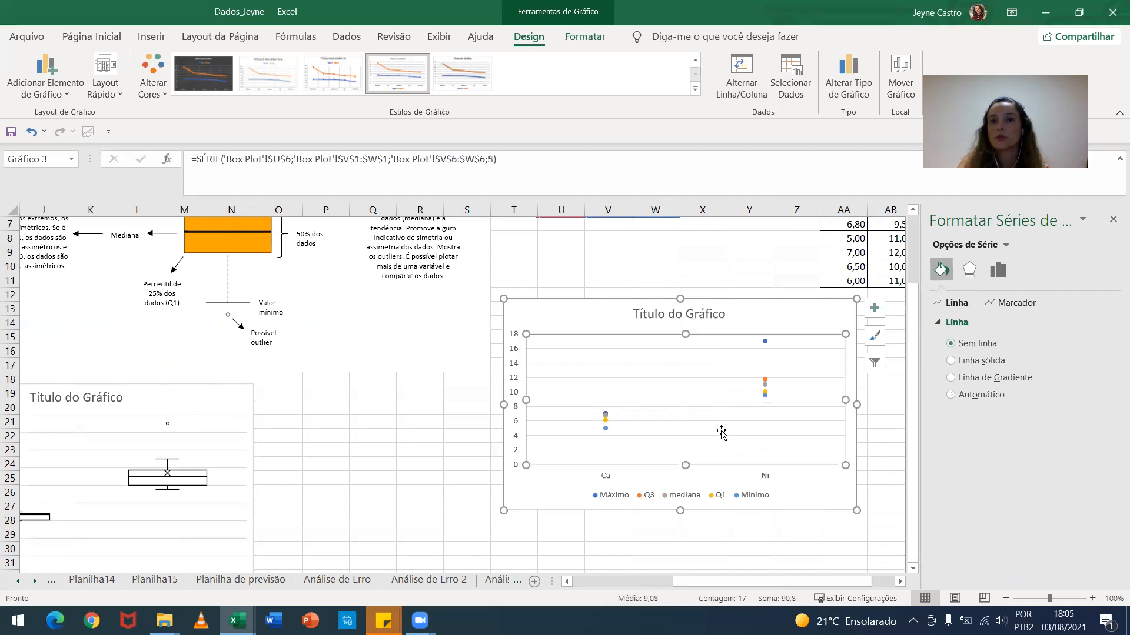
Change the Máximo series to a built-in marker of the long horizontal dash type.
left_click(764, 341)
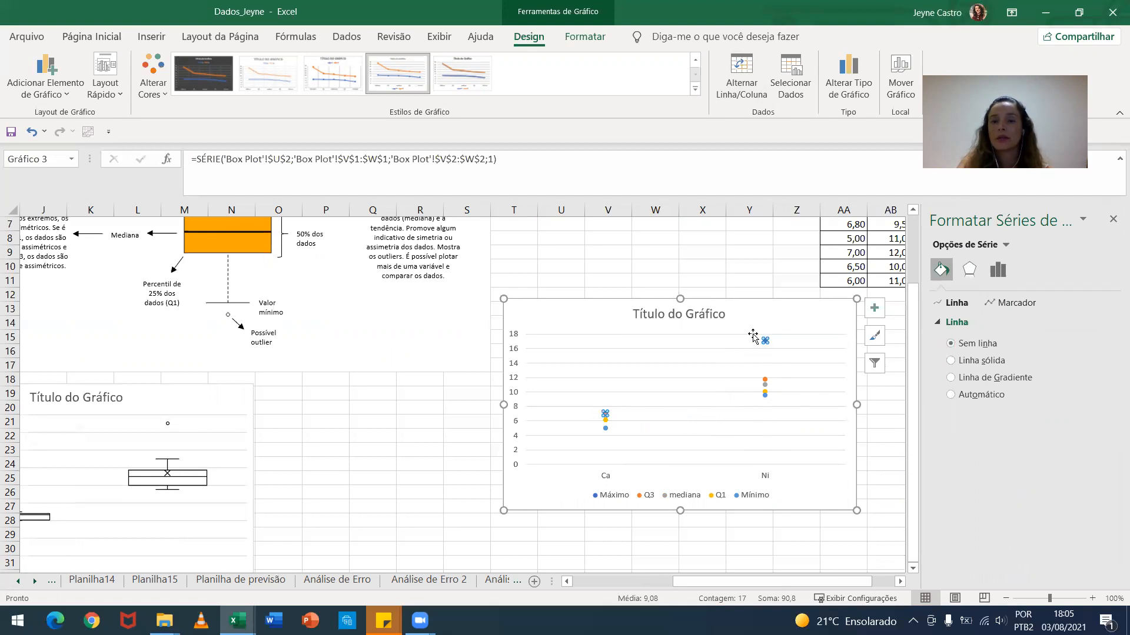
mouse_move(762, 340)
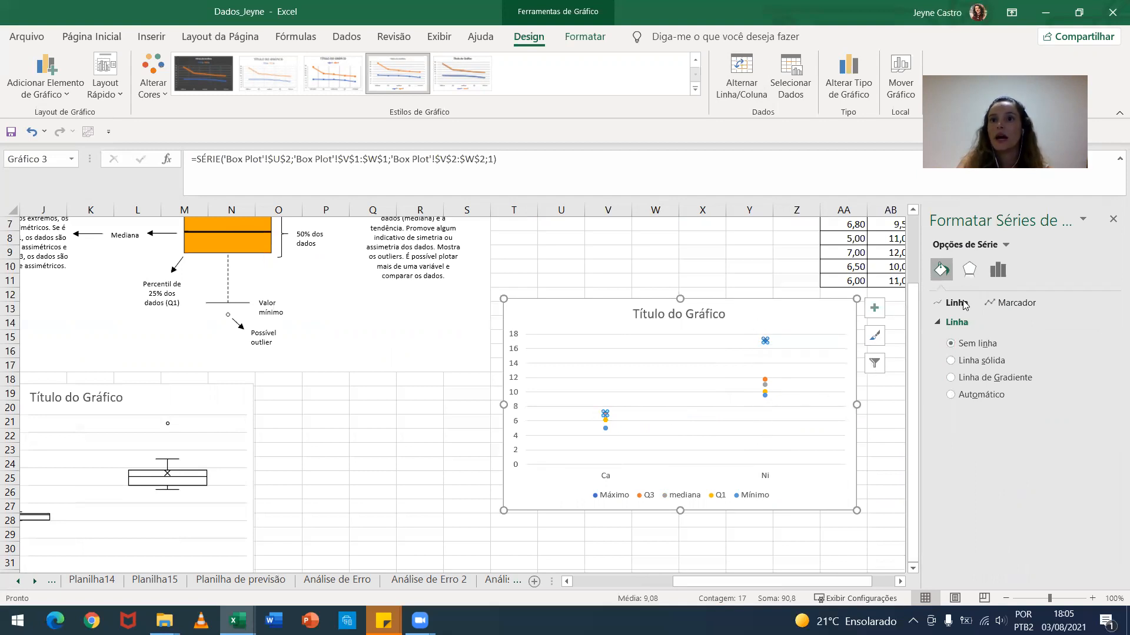
left_click(1007, 304)
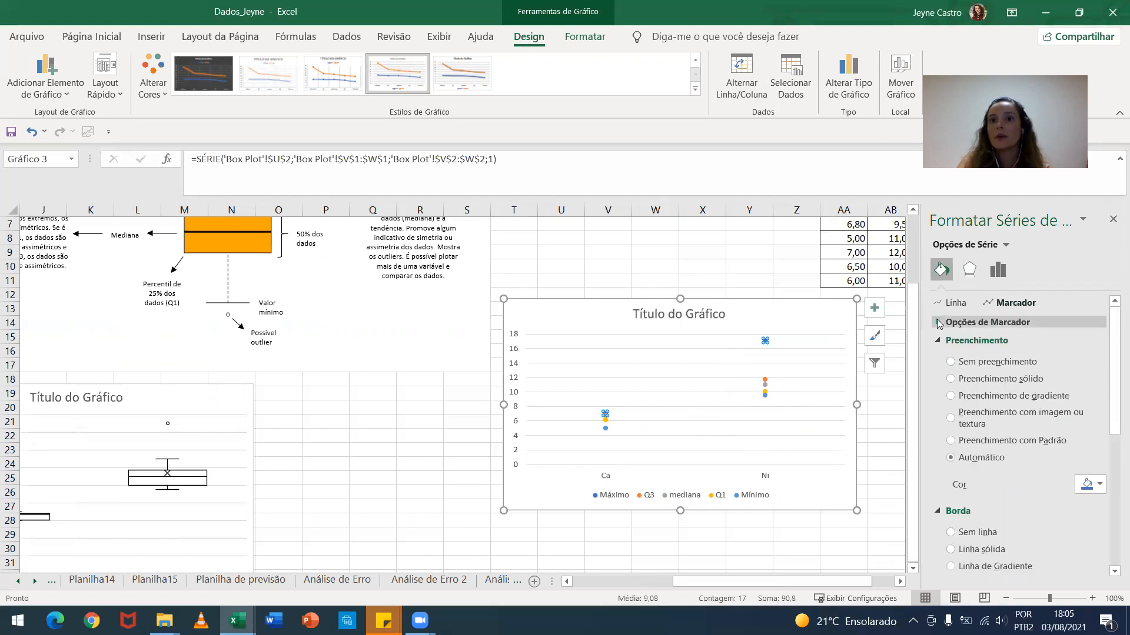
left_click(987, 322)
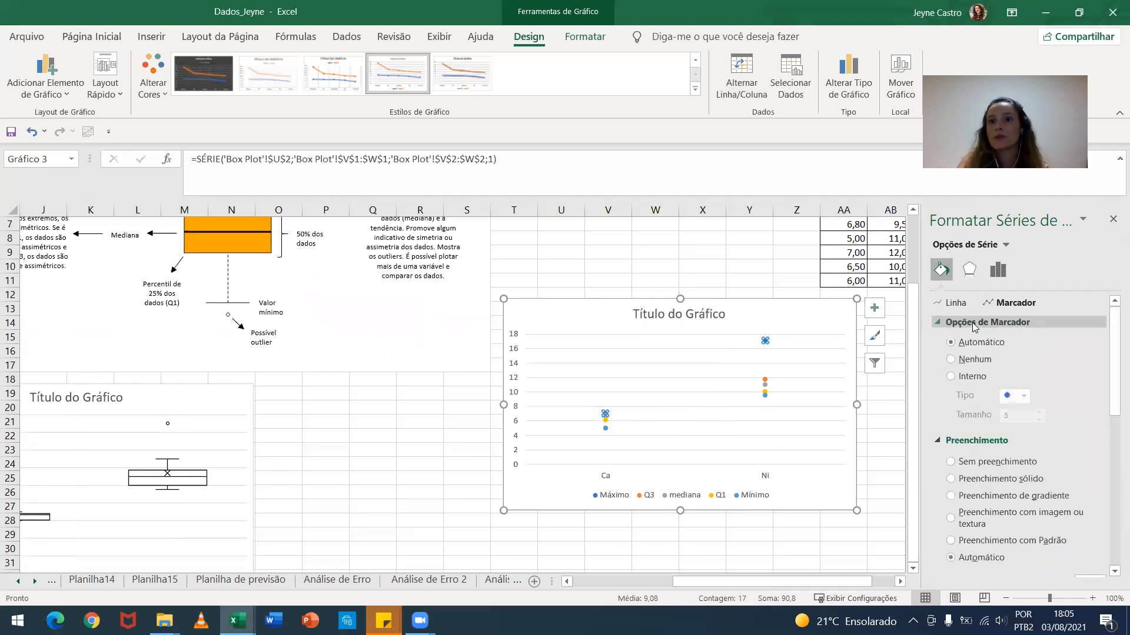
left_click(970, 377)
left_click(1024, 396)
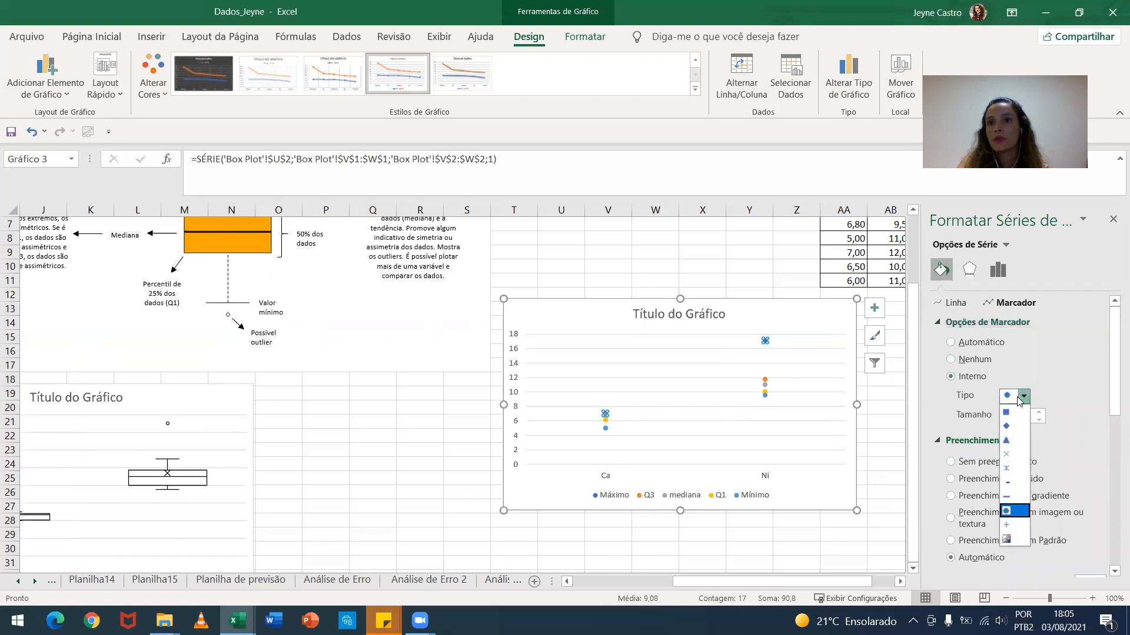
left_click(1025, 497)
scroll(989, 423, "down", 1)
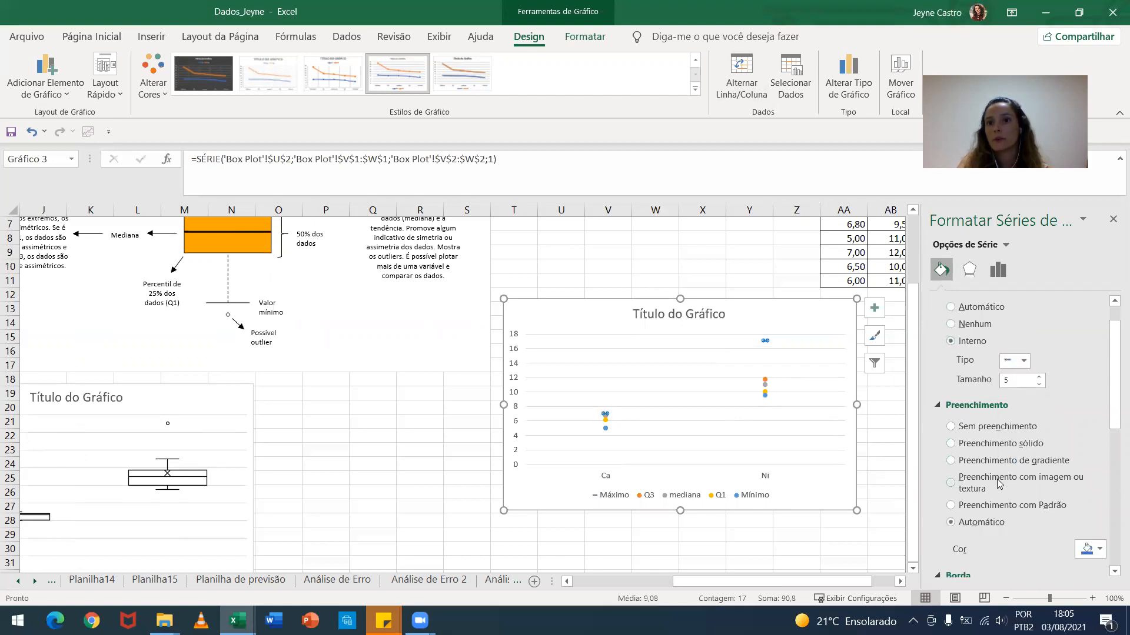
Give the Máximo markers a solid black border line.
scroll(982, 413, "down", 1)
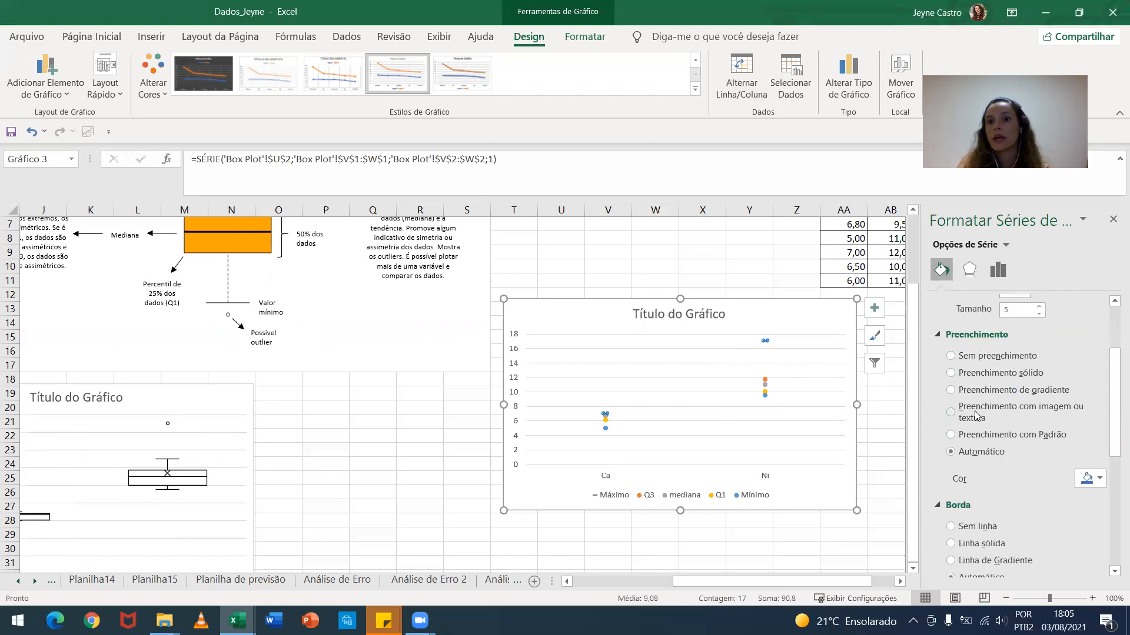
left_click(978, 544)
scroll(977, 507, "down", 1)
scroll(1002, 515, "down", 1)
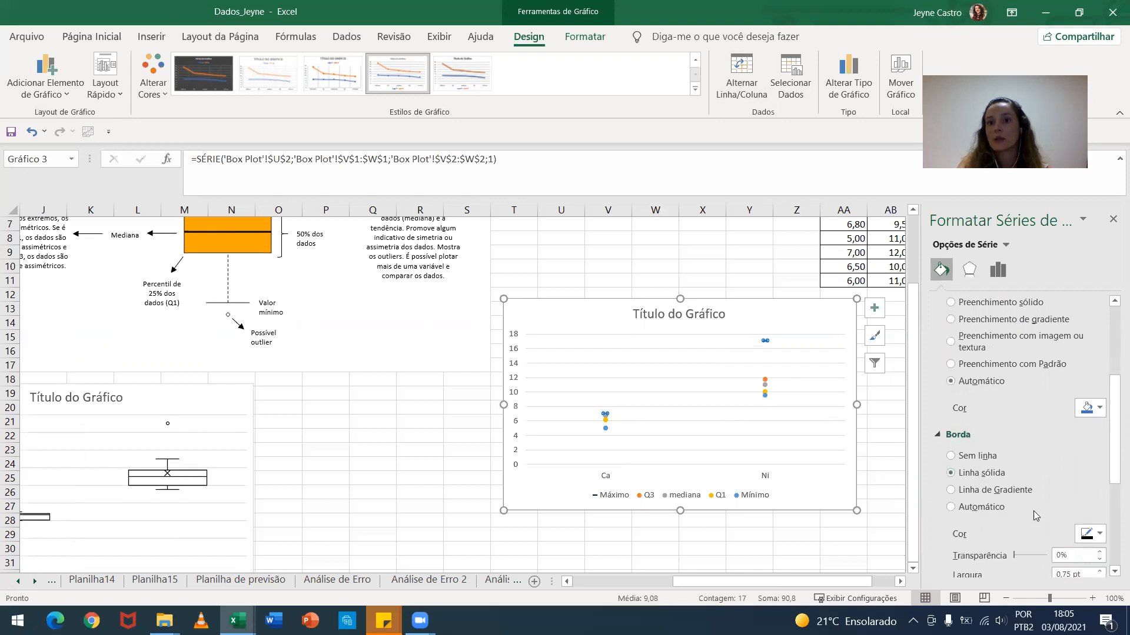
left_click(812, 370)
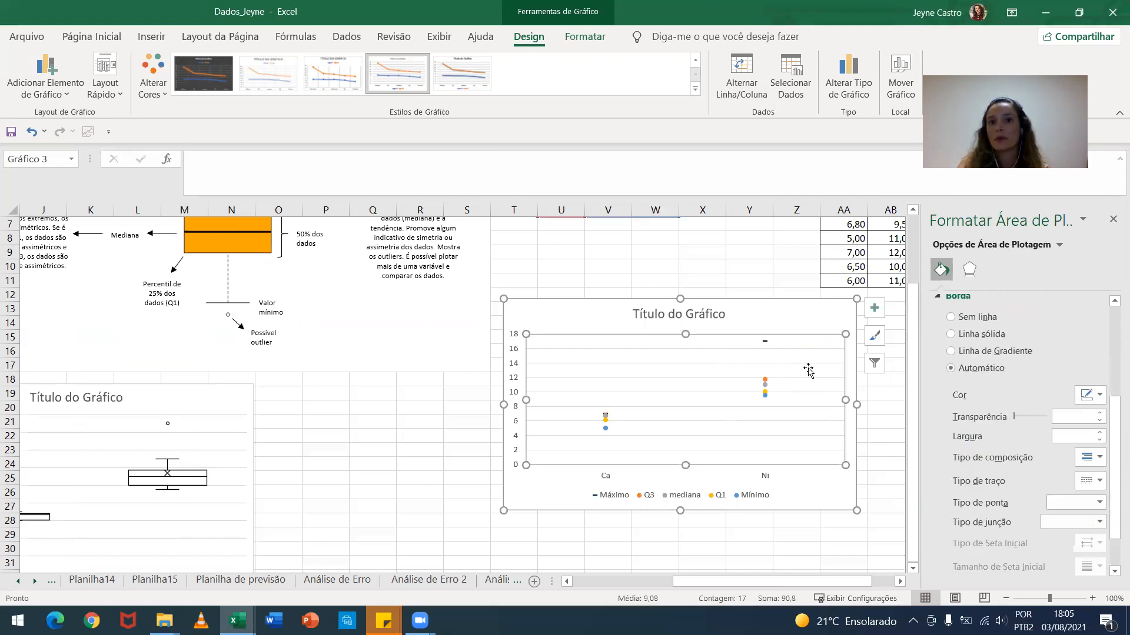
Change the Q3 series to a built-in horizontal dash marker with a solid black border line.
left_click(765, 380)
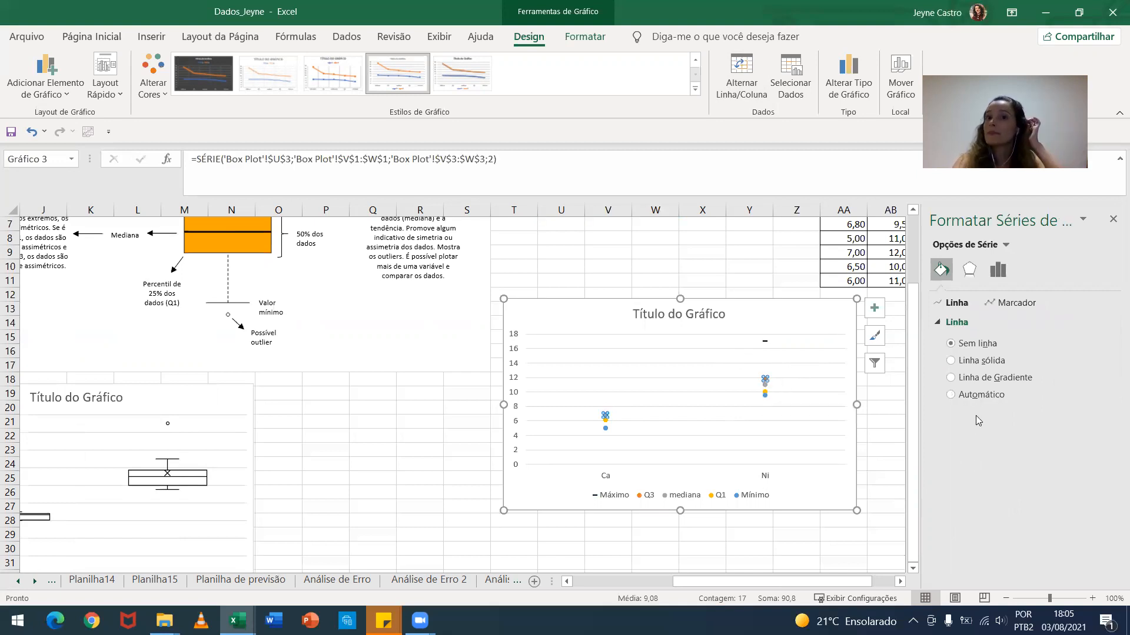
left_click(1013, 303)
left_click(987, 321)
left_click(950, 377)
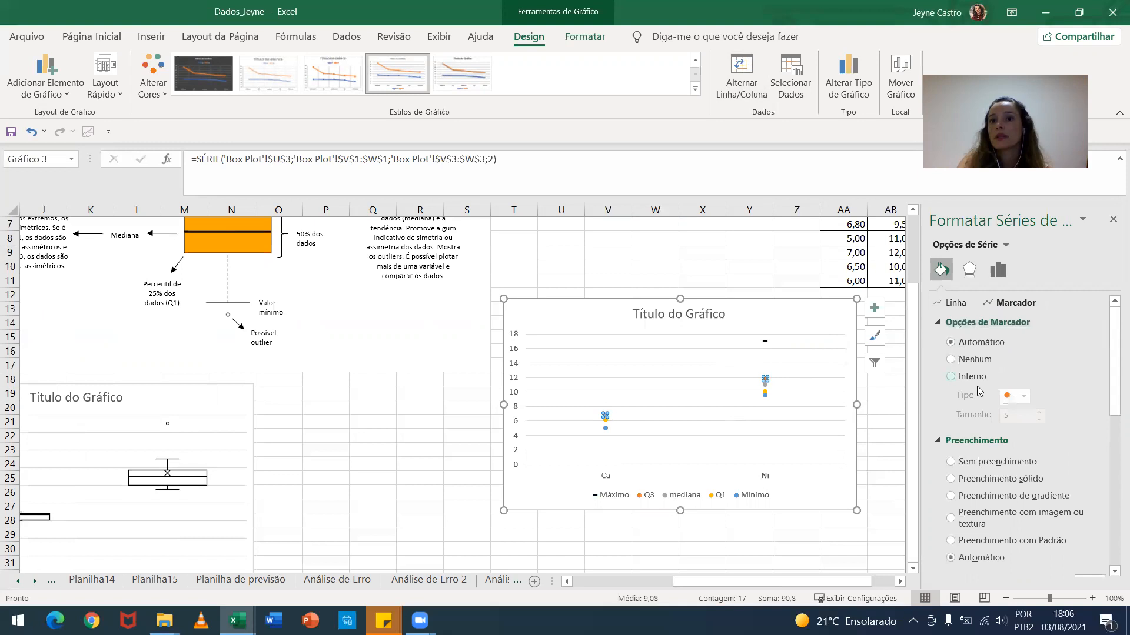
left_click(1024, 396)
left_click(1024, 482)
scroll(1000, 491, "down", 4)
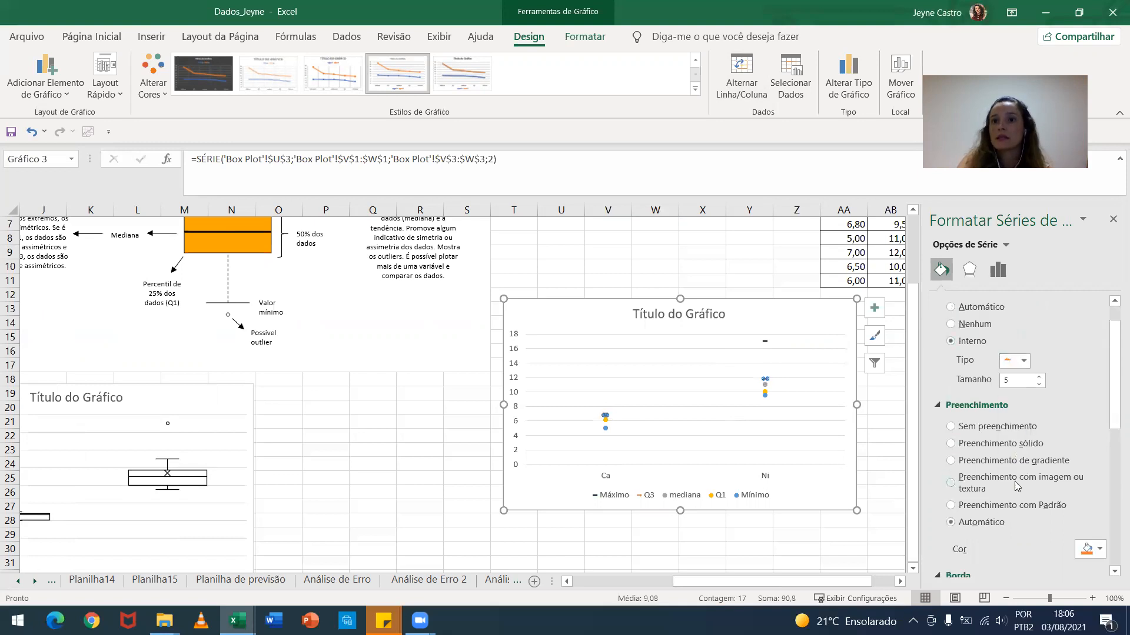
left_click(981, 507)
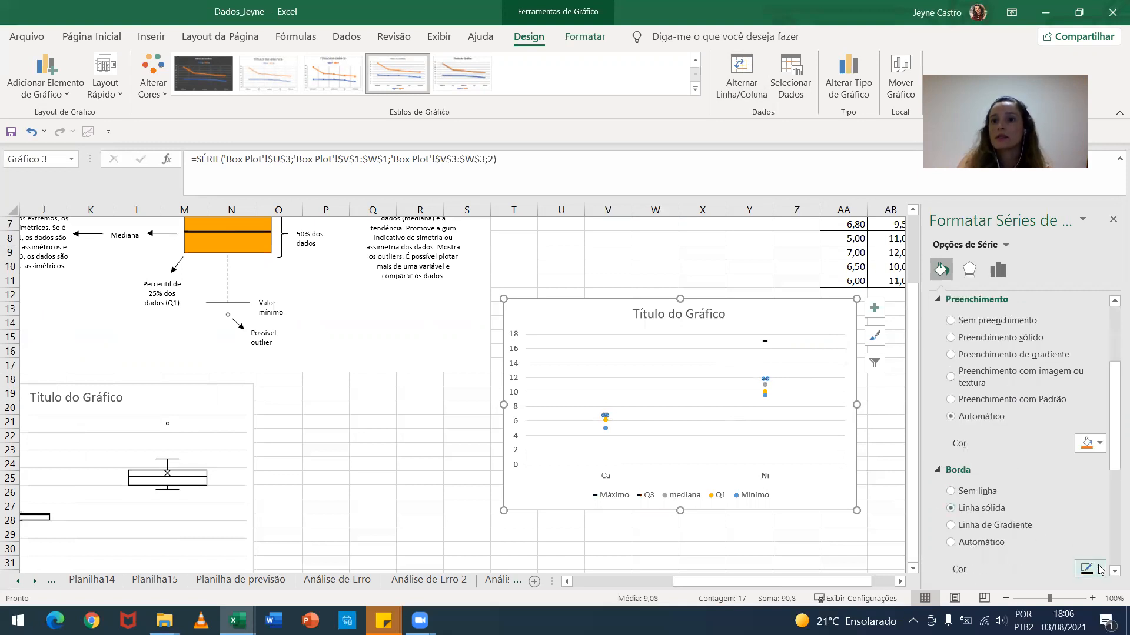
Change the mediana series to a built-in horizontal dash marker with a solid black border line.
left_click(763, 403)
left_click(765, 390)
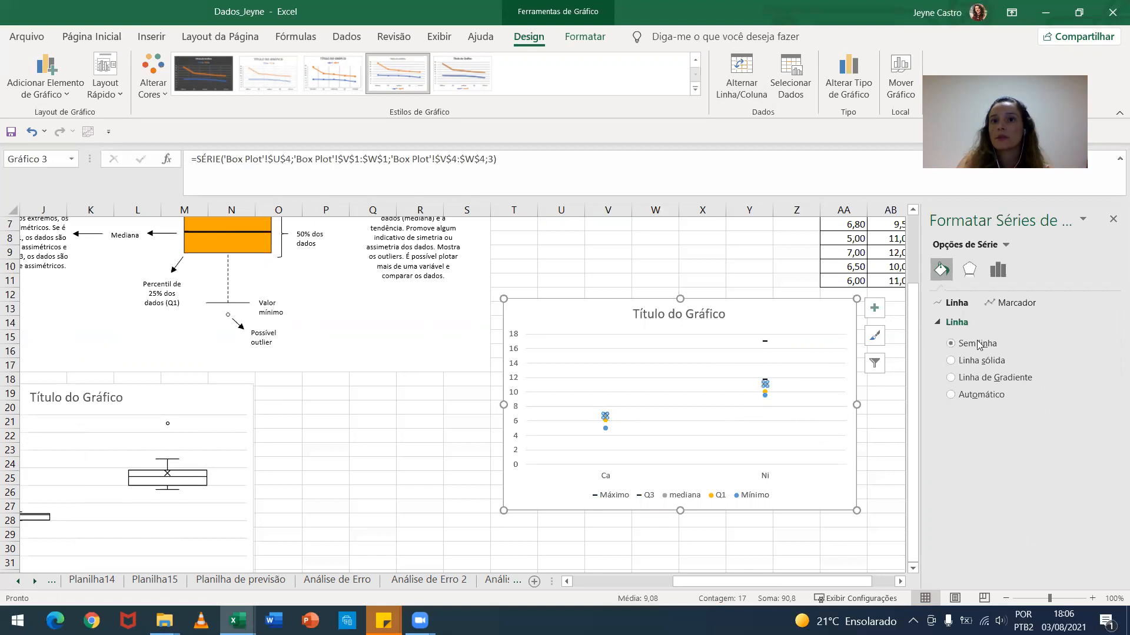
left_click(1007, 303)
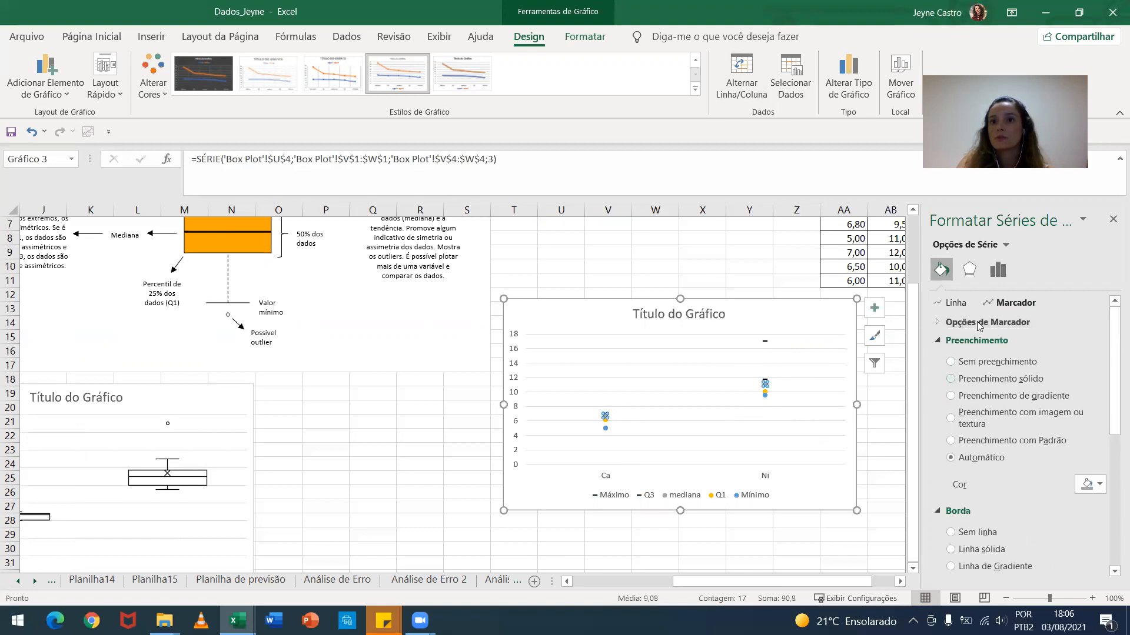
left_click(981, 323)
left_click(974, 377)
left_click(1024, 396)
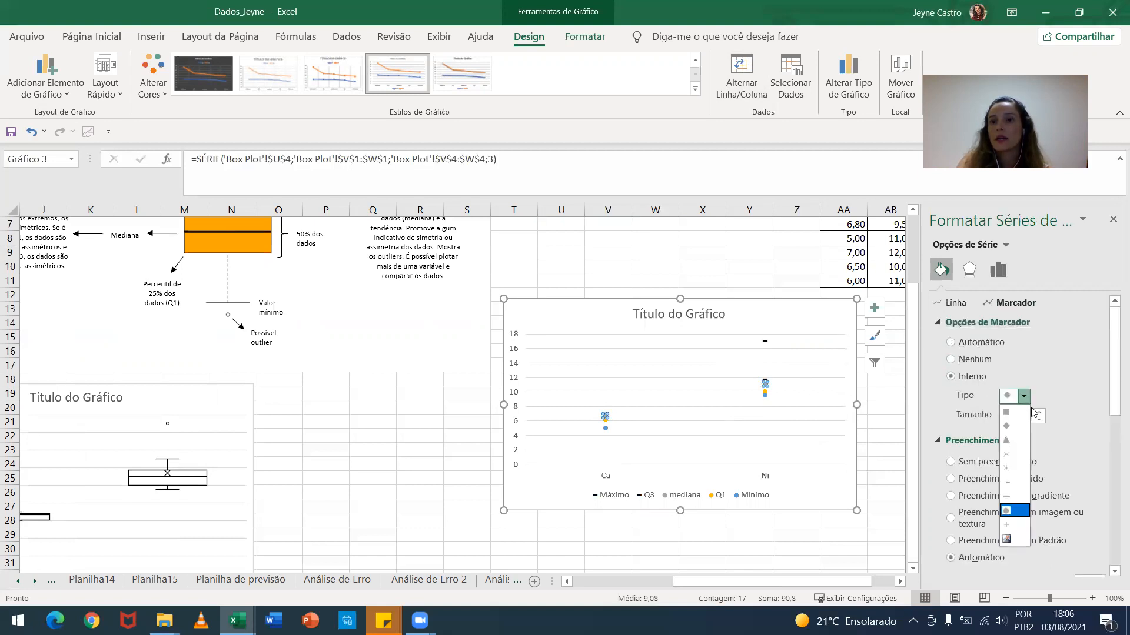
left_click(1015, 502)
scroll(1013, 500, "down", 3)
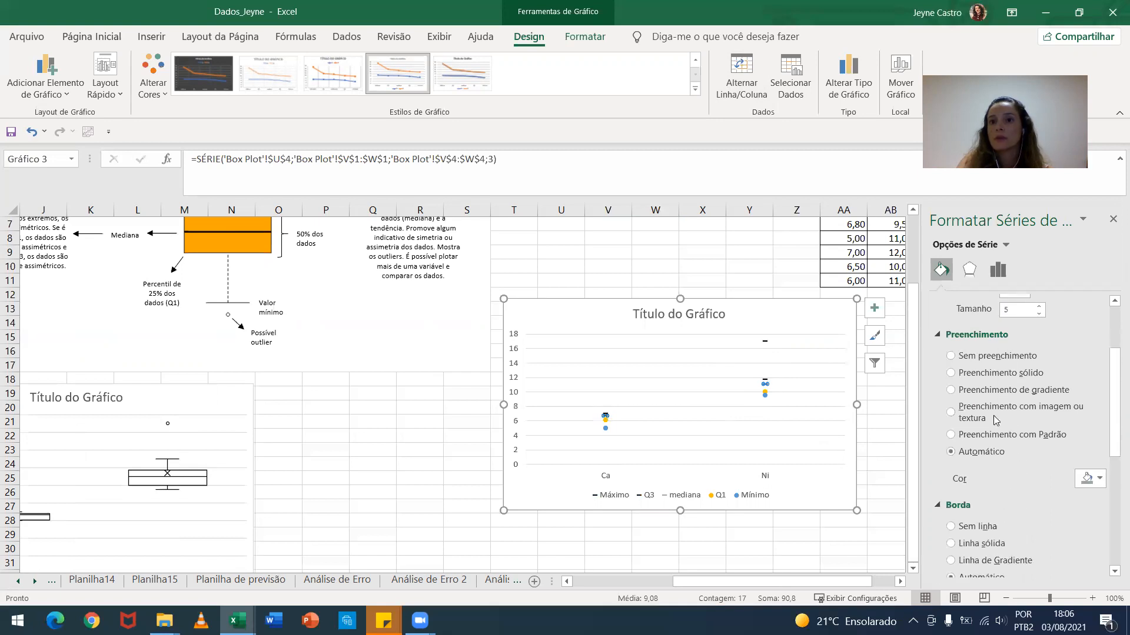
scroll(1024, 537, "down", 1)
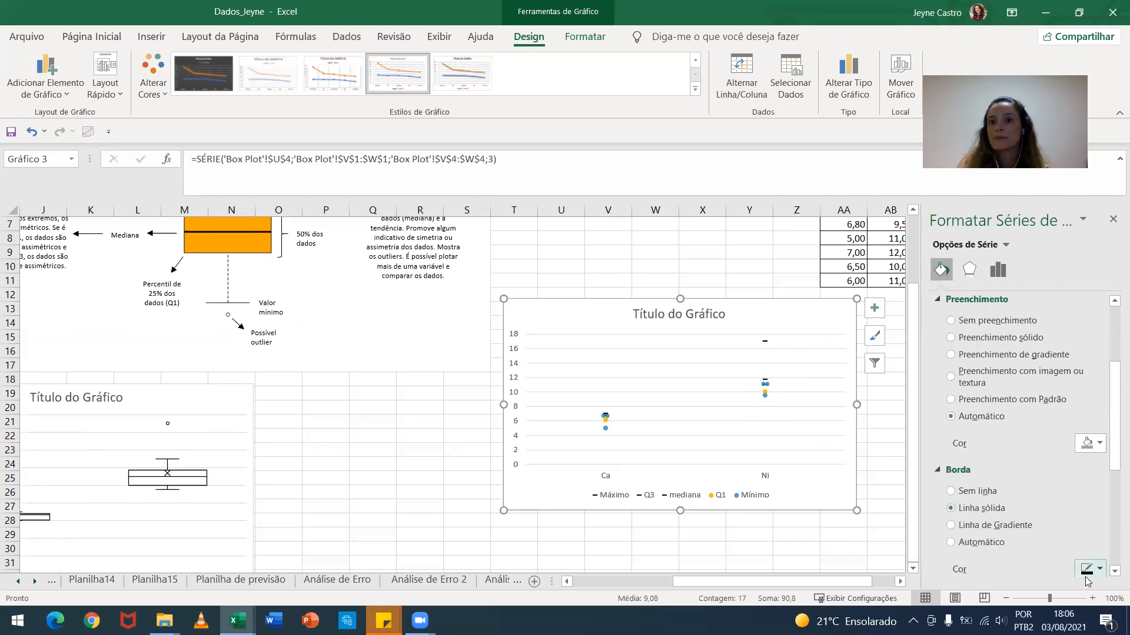
Change the Mínimo series to a built-in horizontal dash marker with a solid border line.
left_click(780, 435)
left_click(765, 394)
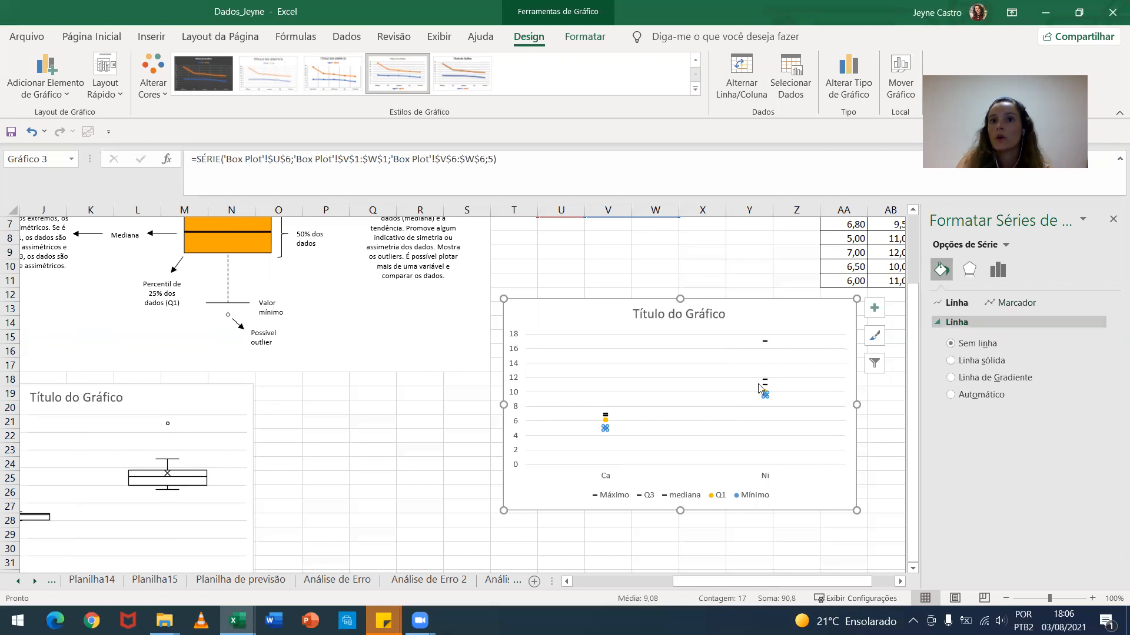
left_click(998, 303)
left_click(950, 322)
left_click(951, 377)
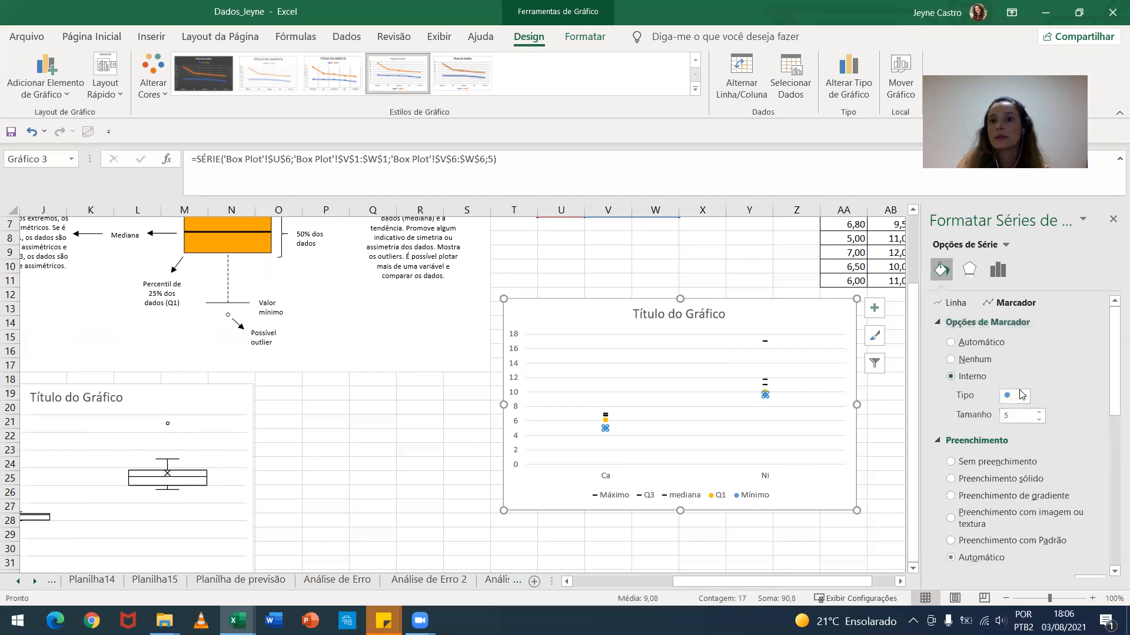
left_click(1024, 396)
left_click(1006, 496)
scroll(1011, 522, "down", 2)
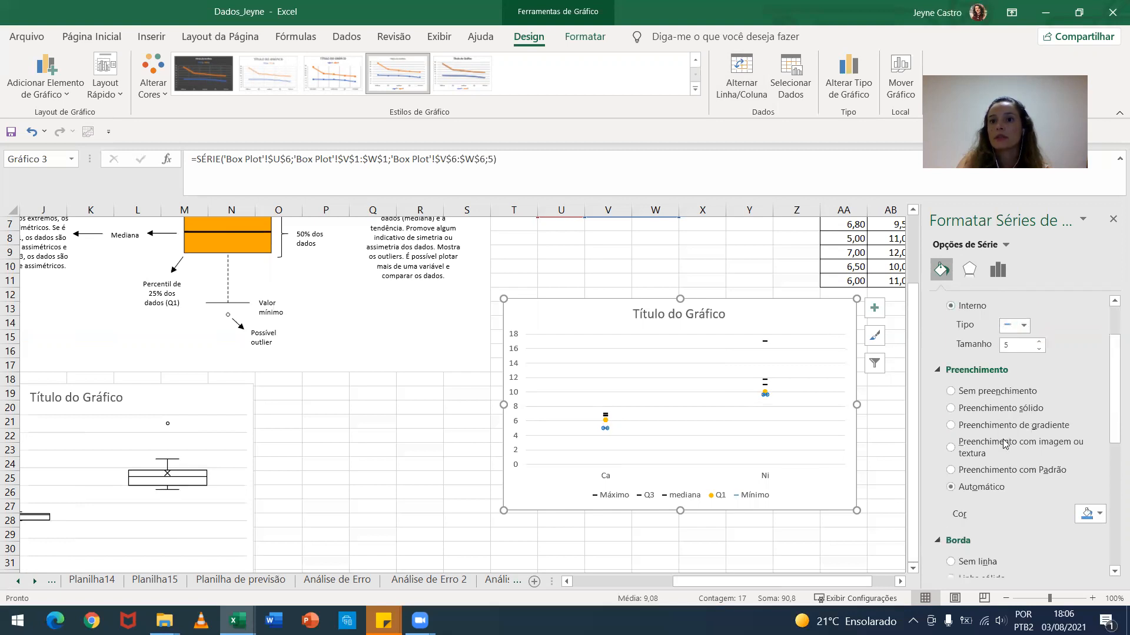
Change the Q1 series to a built-in horizontal dash marker with a solid black border line.
left_click(764, 393)
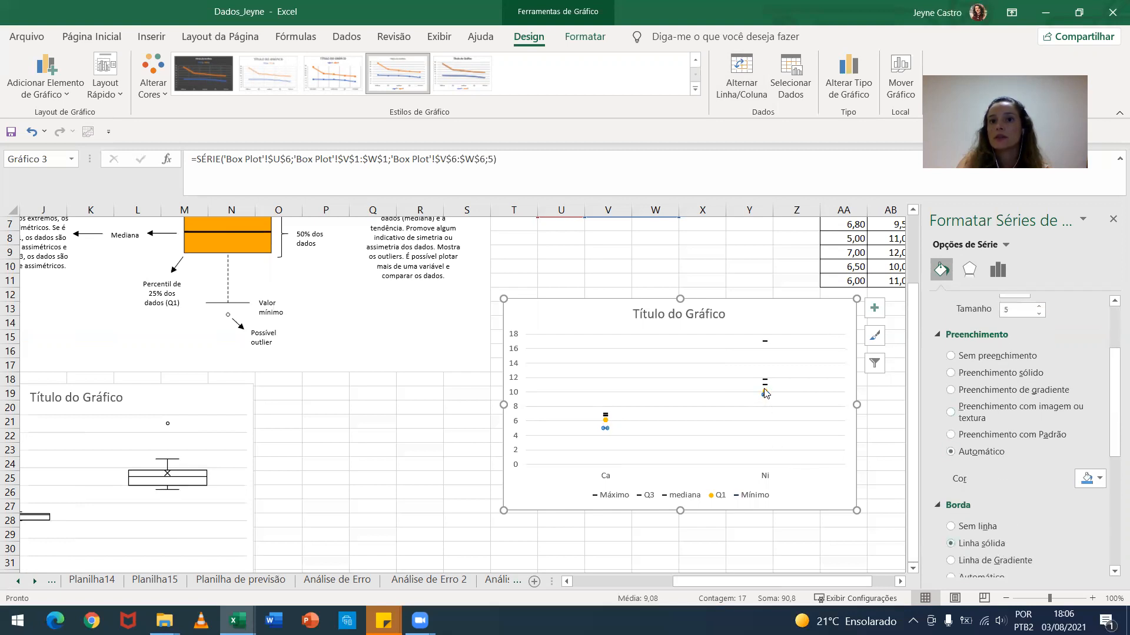
scroll(1009, 317, "up", 2)
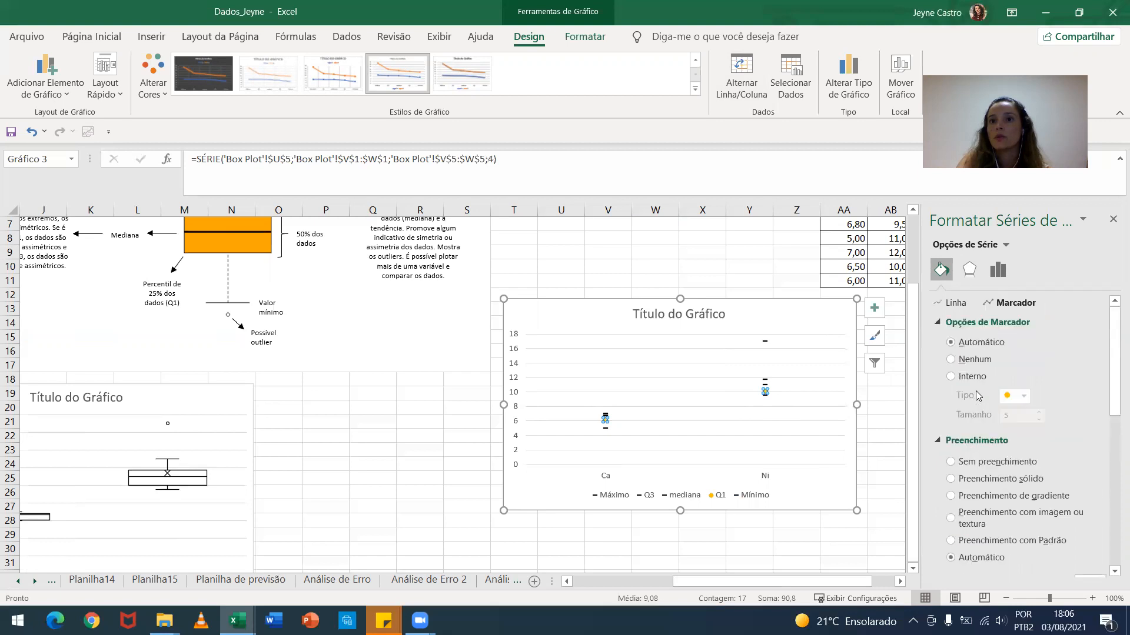
left_click(972, 377)
left_click(1025, 396)
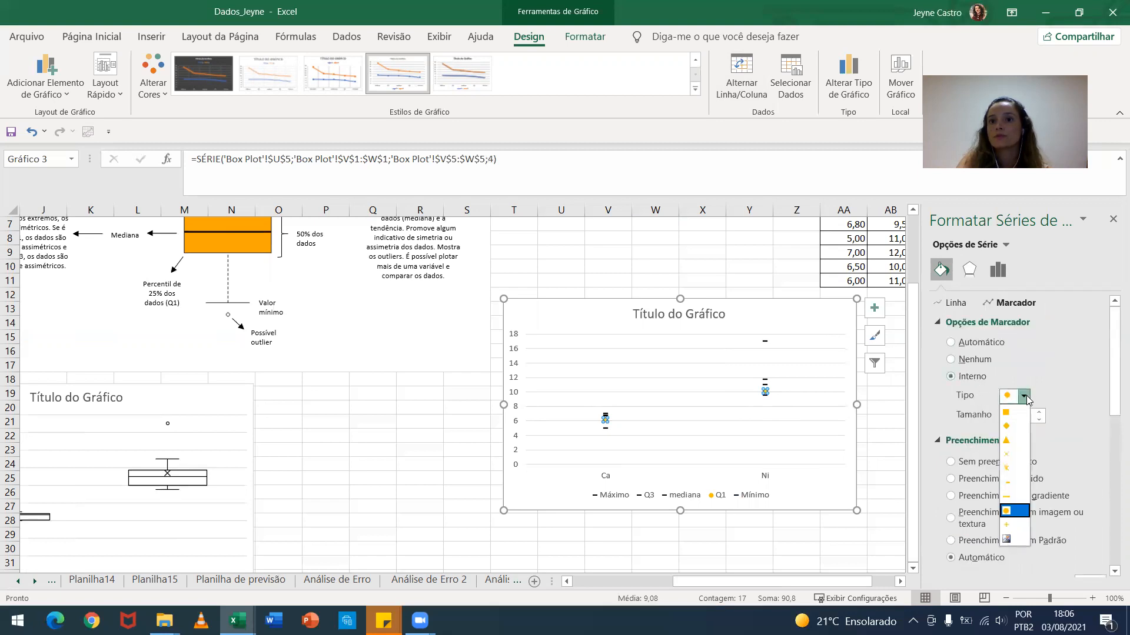
left_click(1008, 497)
scroll(1011, 492, "down", 3)
left_click(988, 440)
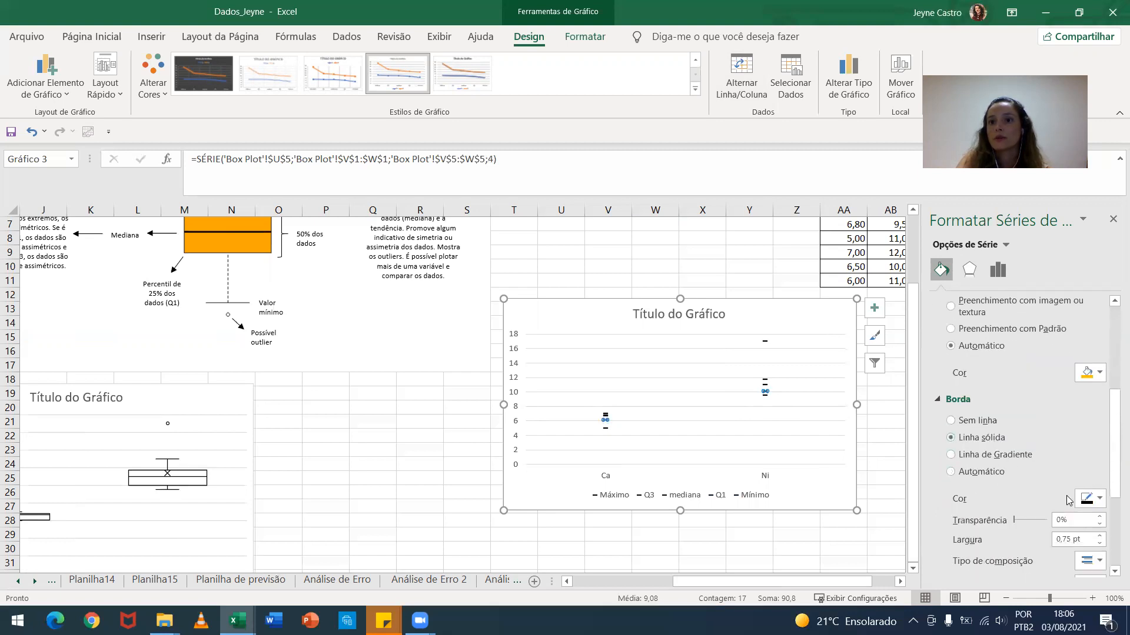
Close the formatting pane and shift the line chart slightly within the sheet, then deselect it.
left_click(756, 447)
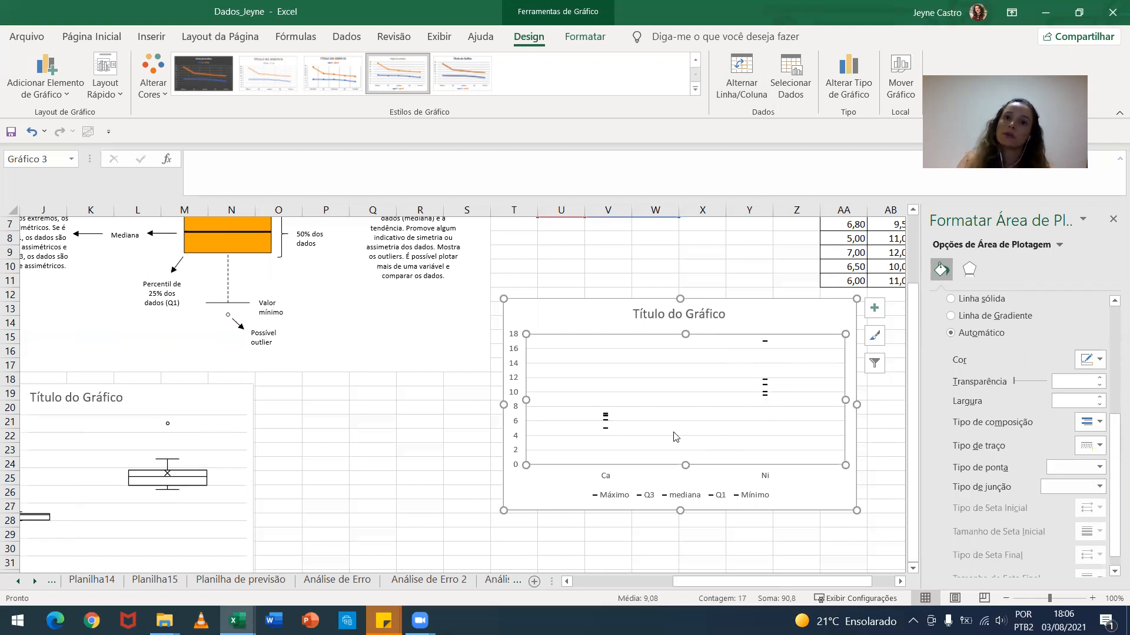
left_click(586, 321)
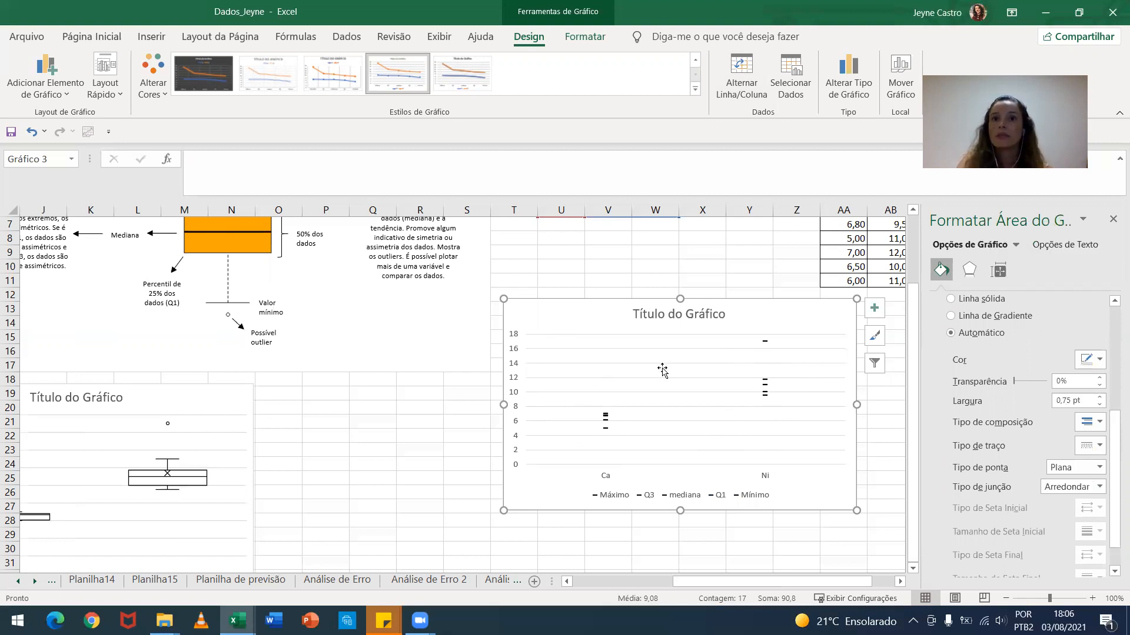
left_click(1112, 221)
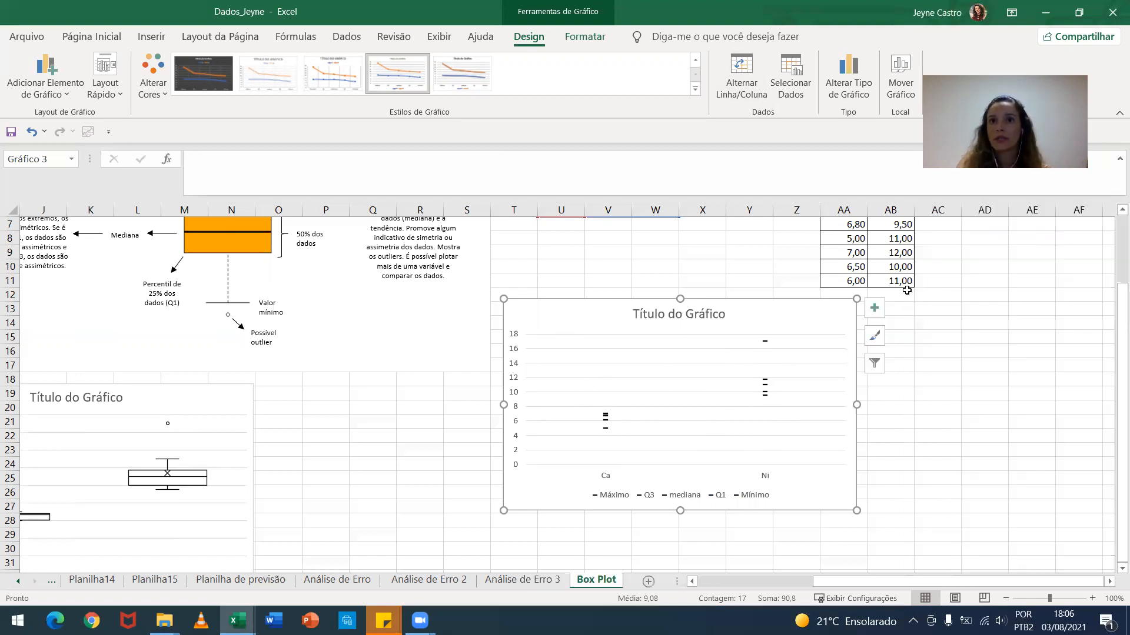
left_click_drag(774, 302, 798, 309)
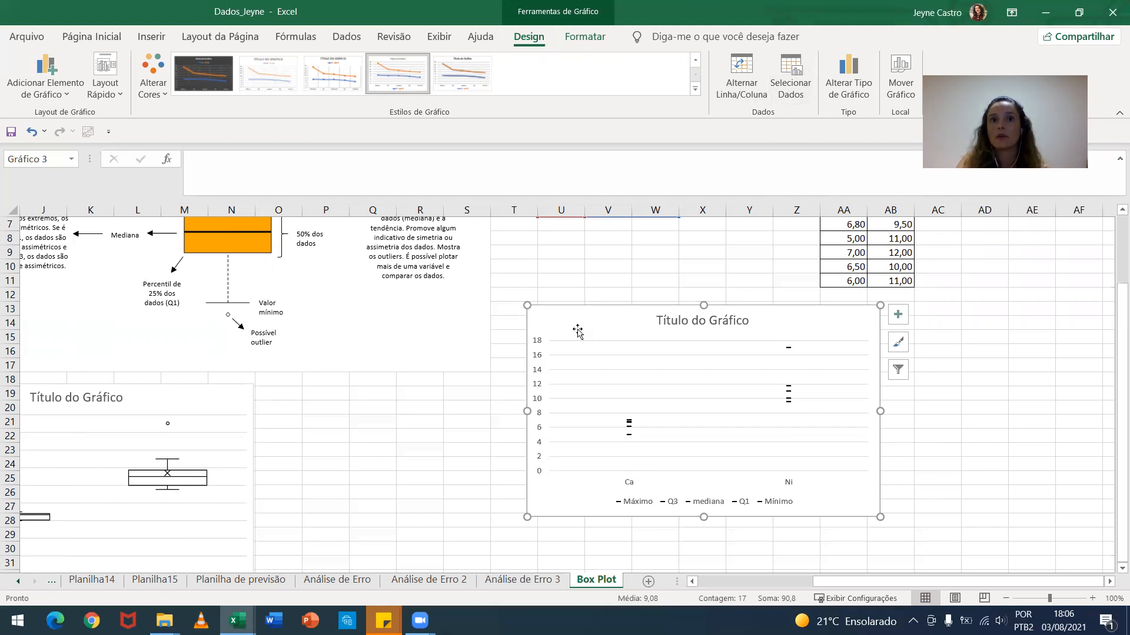
left_click(1014, 447)
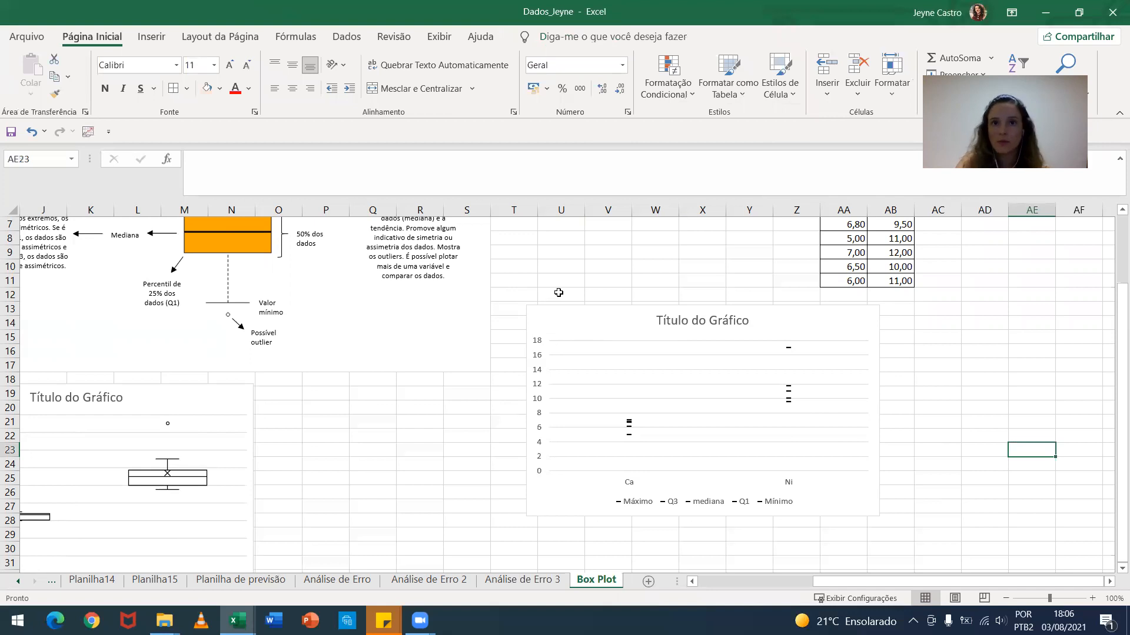
Edit the chart's data source and move the Q1 series to the first place in the series order.
left_click(570, 316)
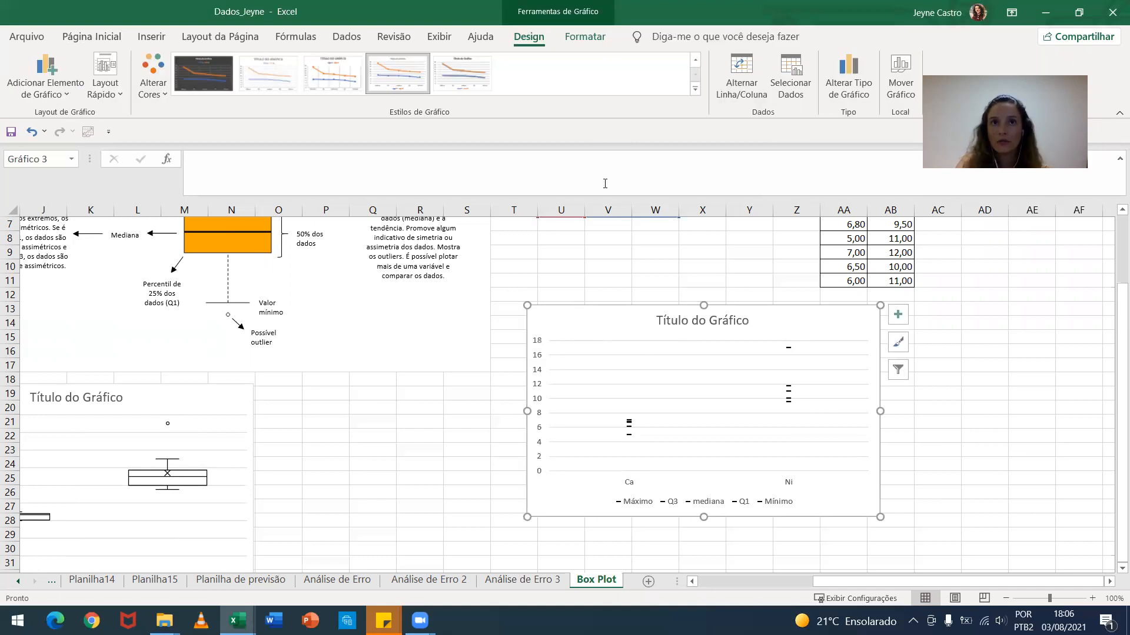
left_click(795, 88)
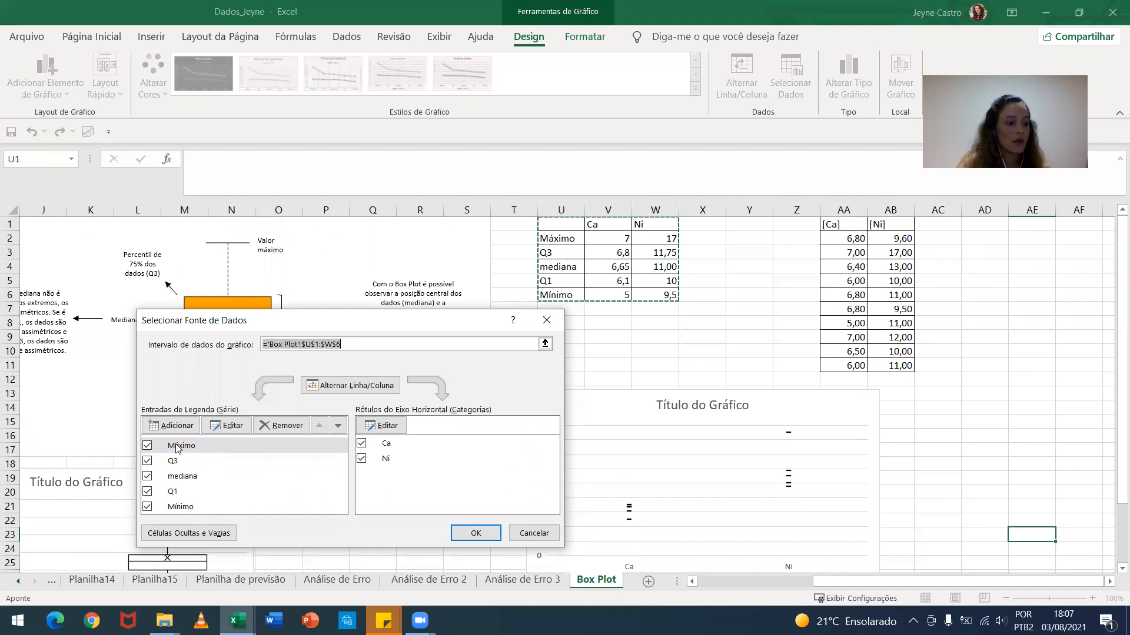
left_click(177, 493)
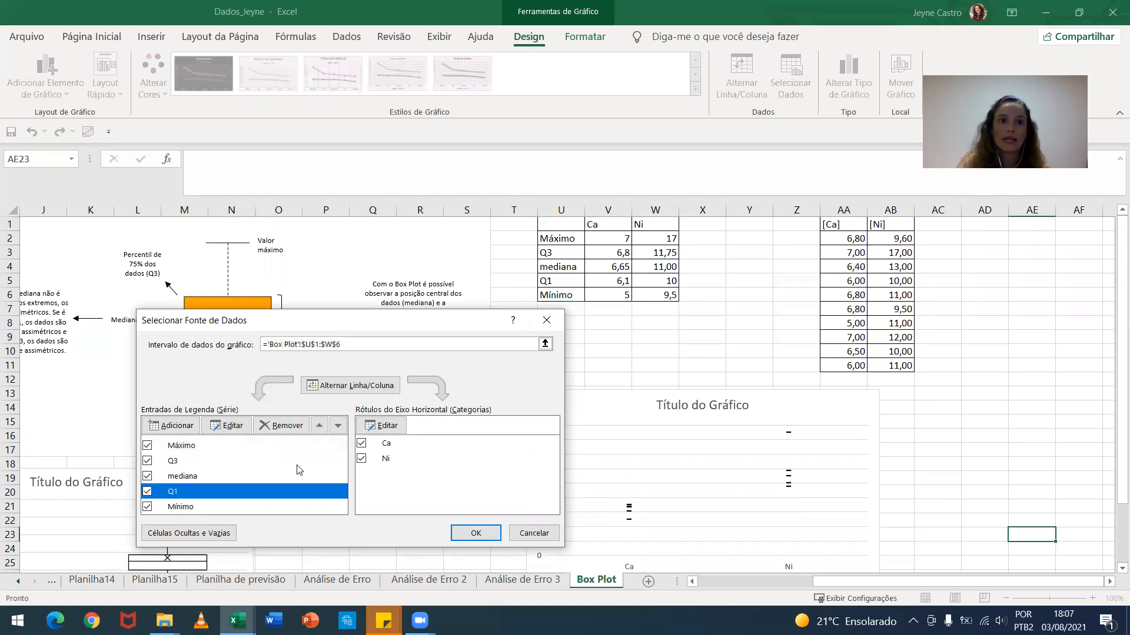
left_click(319, 426)
left_click(320, 426)
left_click(319, 426)
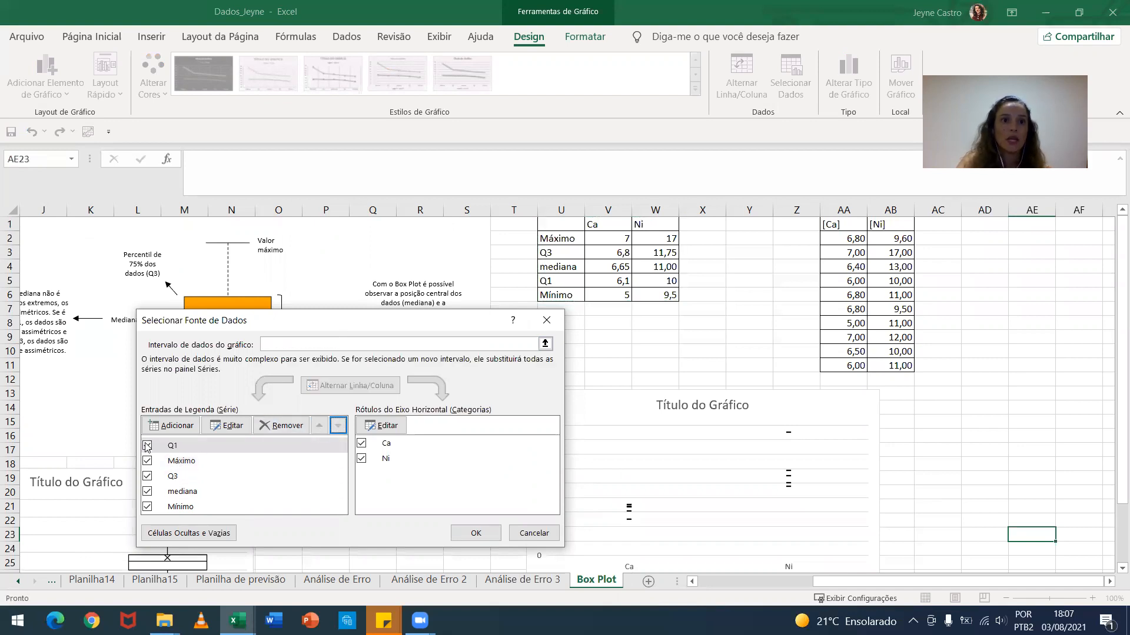
Move mediana and Mínimo above Q3 and apply the series order Q1, Máximo, mediana, Mínimo, Q3.
left_click(187, 466)
left_click(184, 492)
left_click(319, 426)
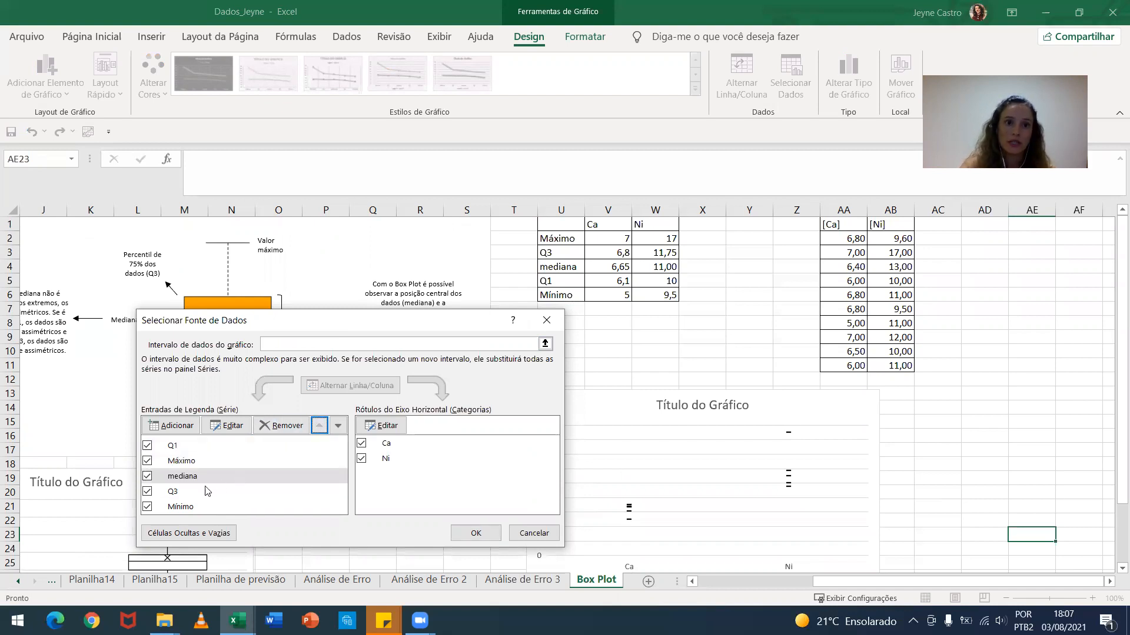
left_click(183, 508)
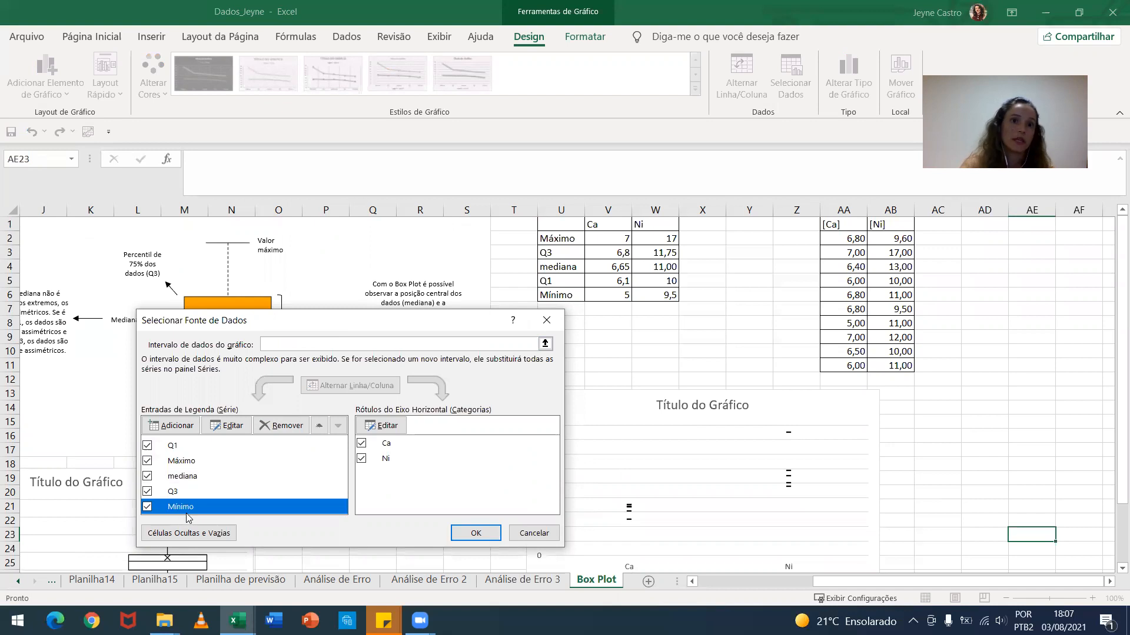
left_click(320, 425)
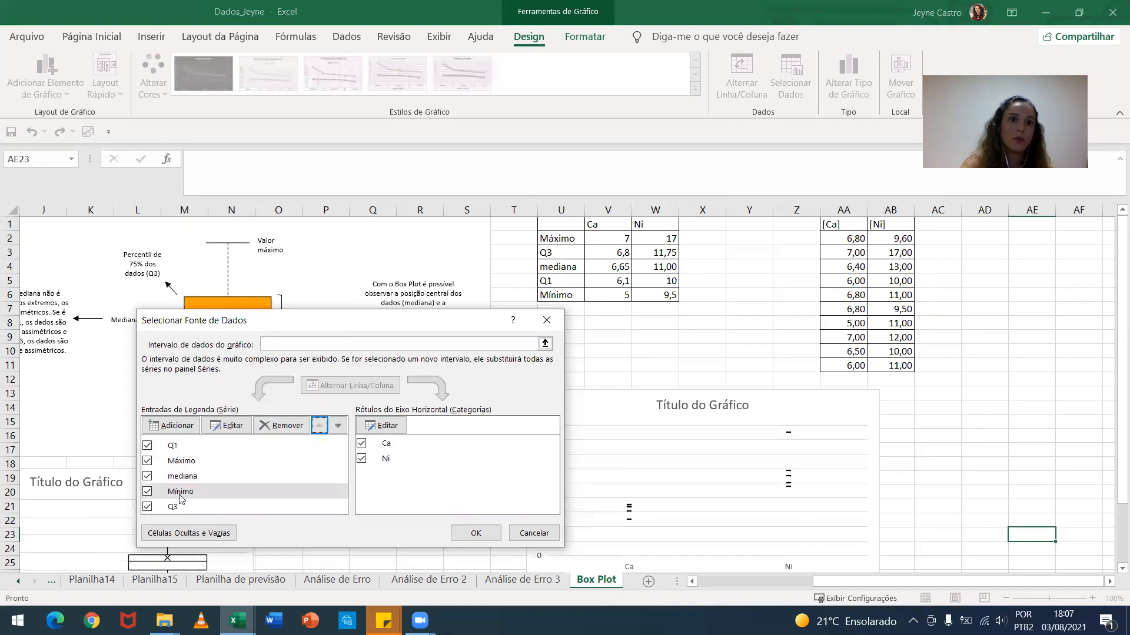
left_click(178, 447)
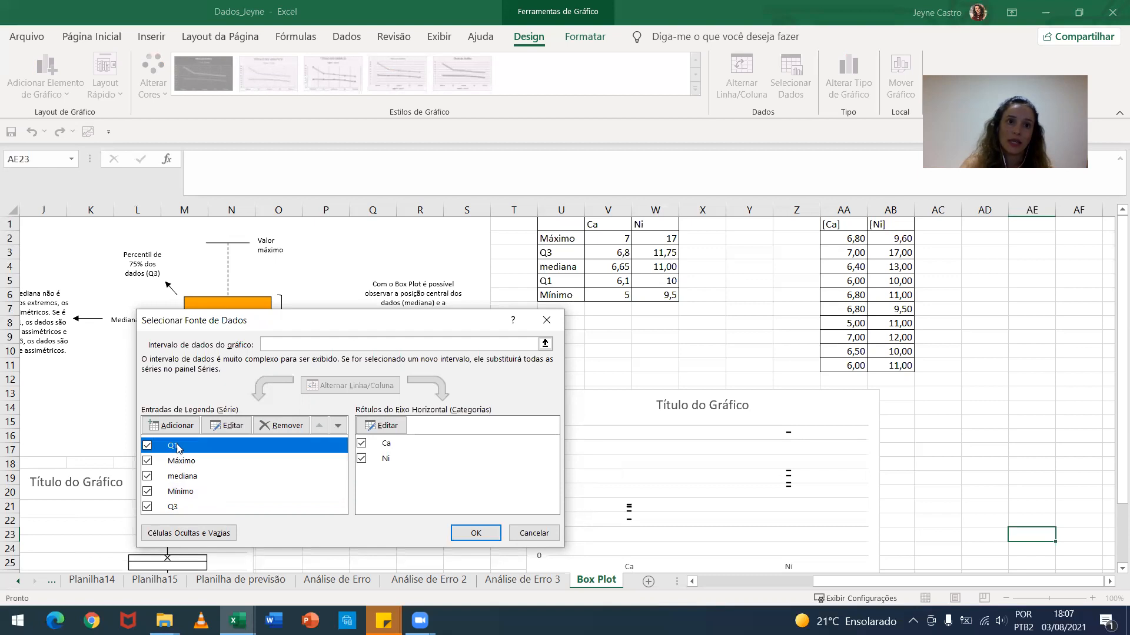
left_click(188, 461)
left_click(191, 477)
left_click(192, 493)
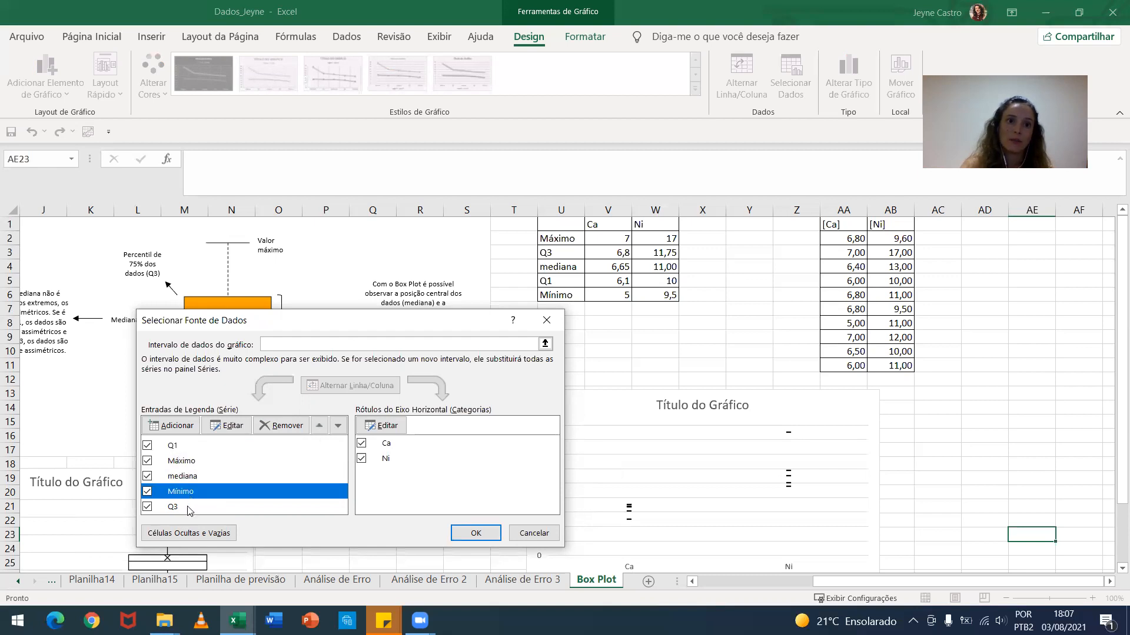
left_click(189, 508)
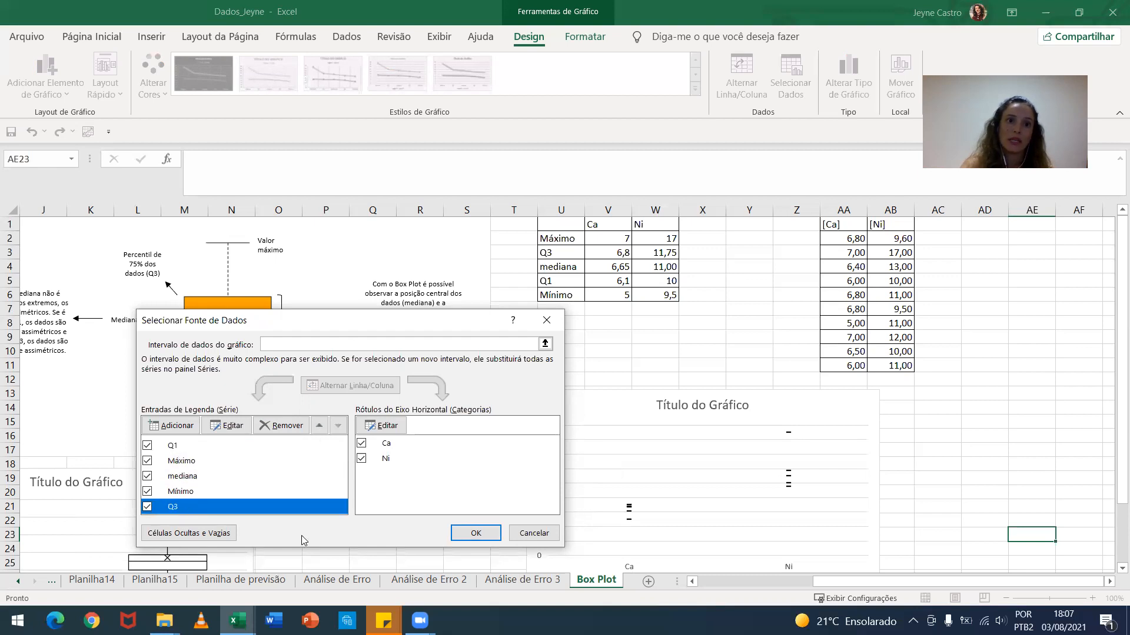
left_click(477, 533)
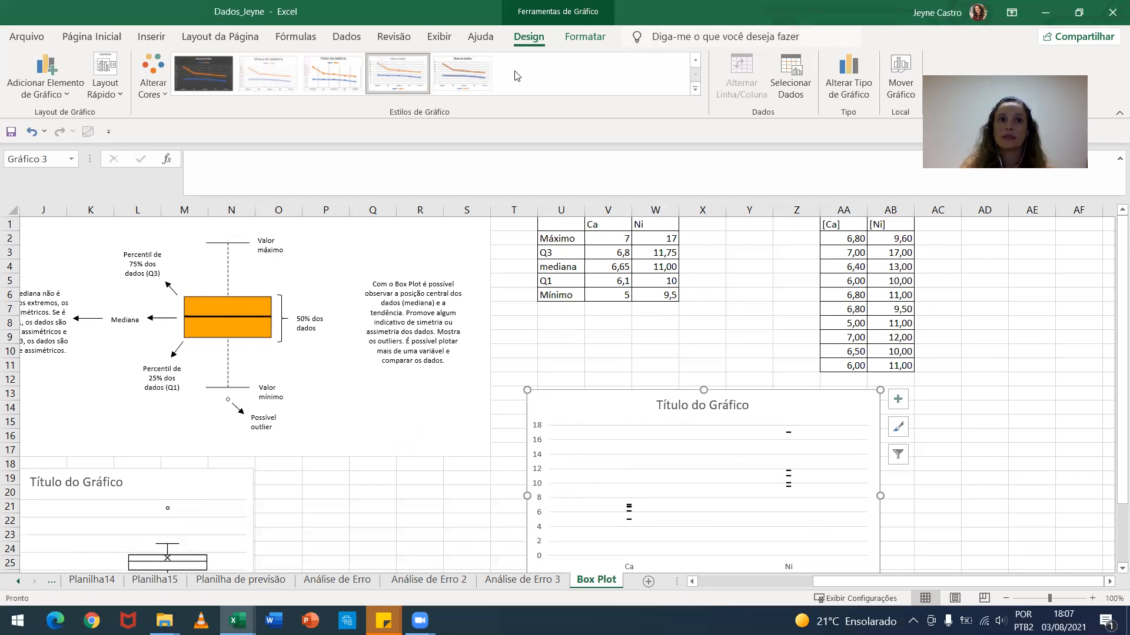
Add high-low lines to the chart to connect the maximum and minimum markers of Ca and Ni.
left_click(60, 95)
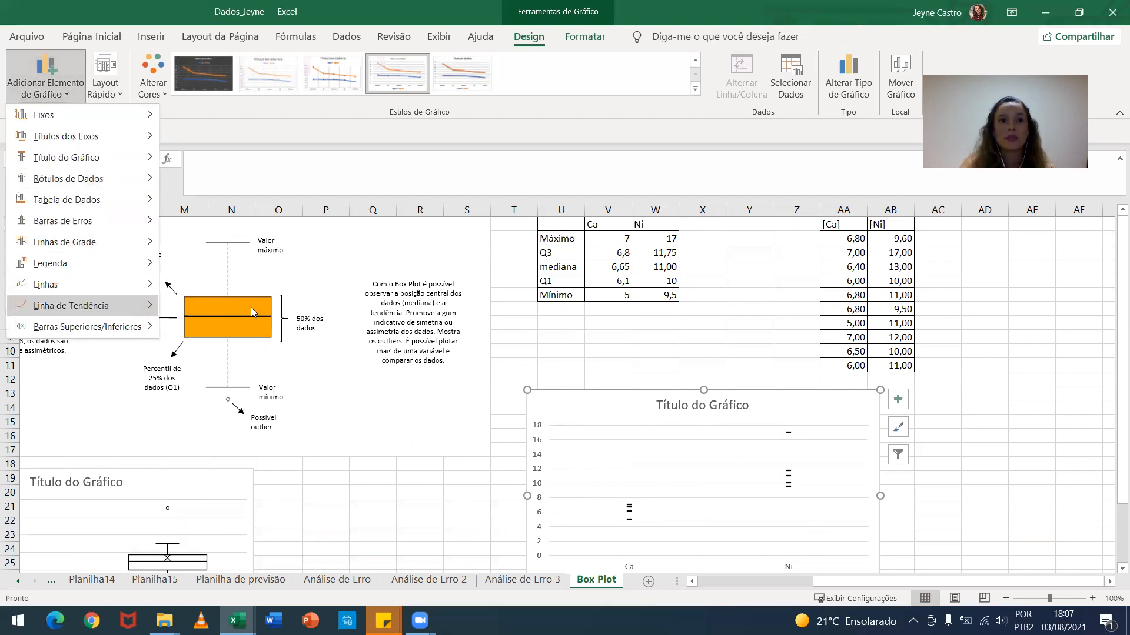
mouse_move(60, 286)
left_click(246, 363)
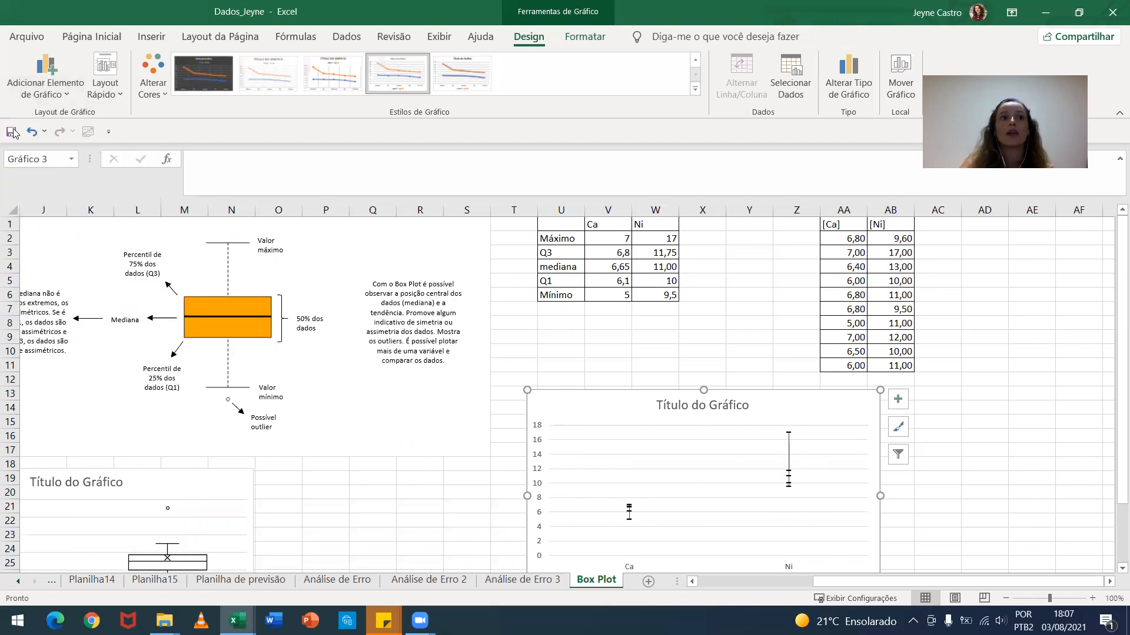
Add up/down bars (Barras Superiores/Inferiores) to the chart to form the quartile boxes for Ca and Ni.
left_click(38, 97)
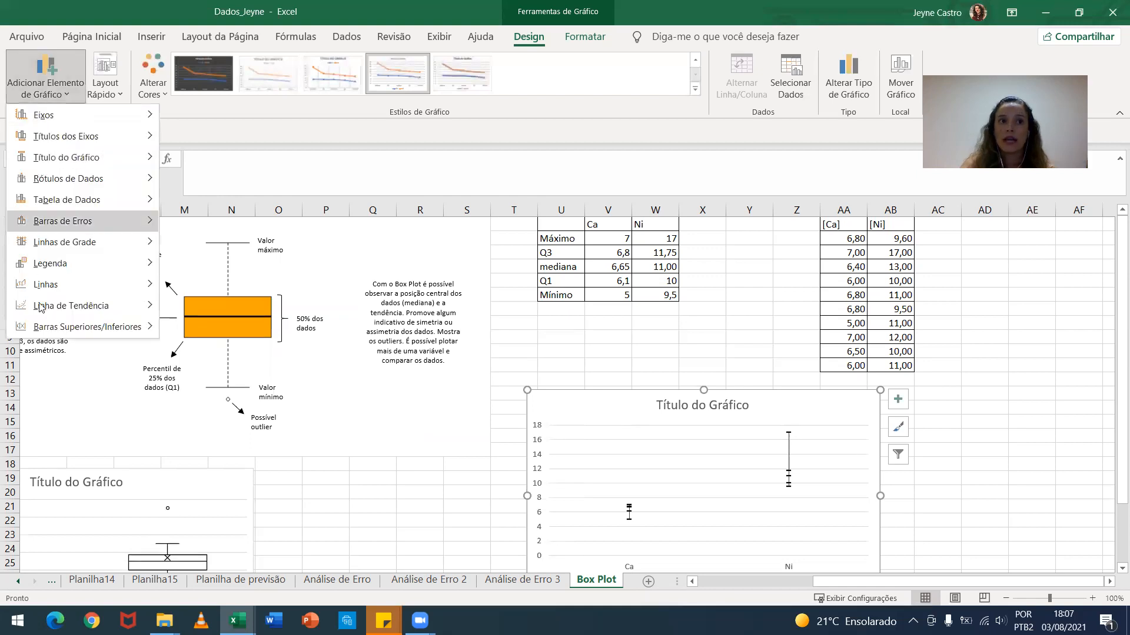
mouse_move(44, 333)
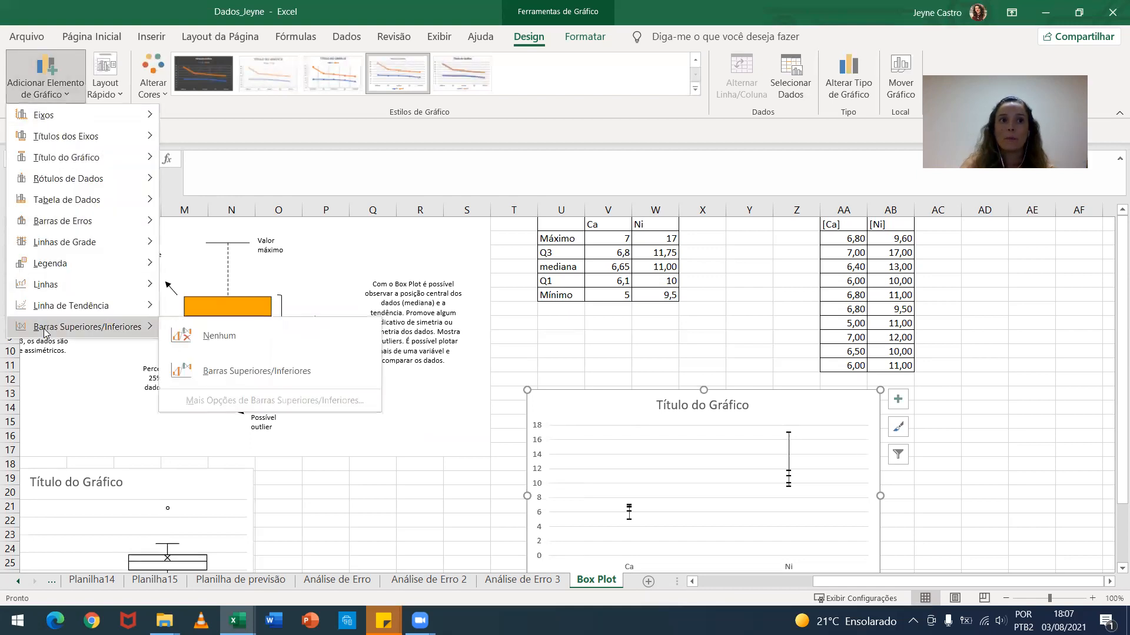
left_click(206, 371)
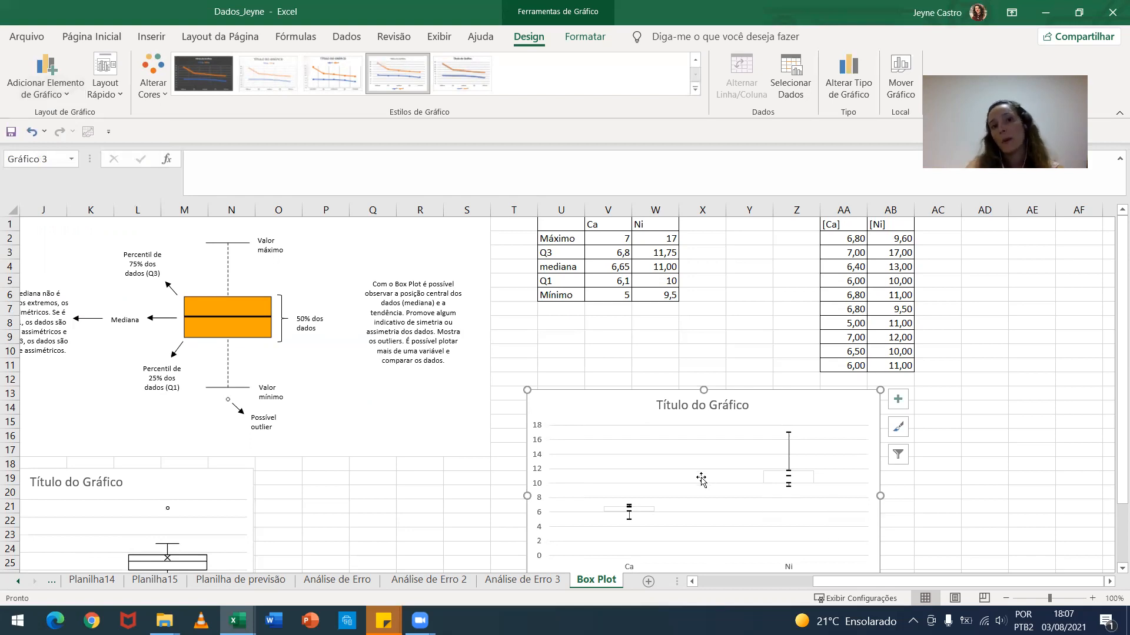
Delete the series legend from the manually built Ca and Ni chart.
scroll(849, 580, "left", 2)
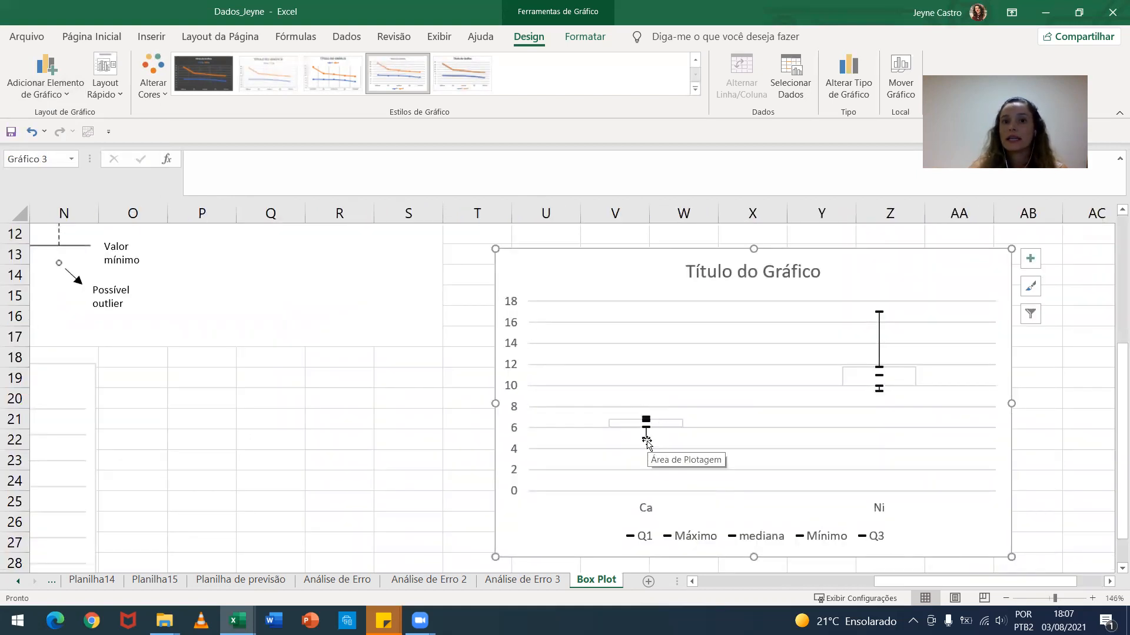
left_click(792, 537)
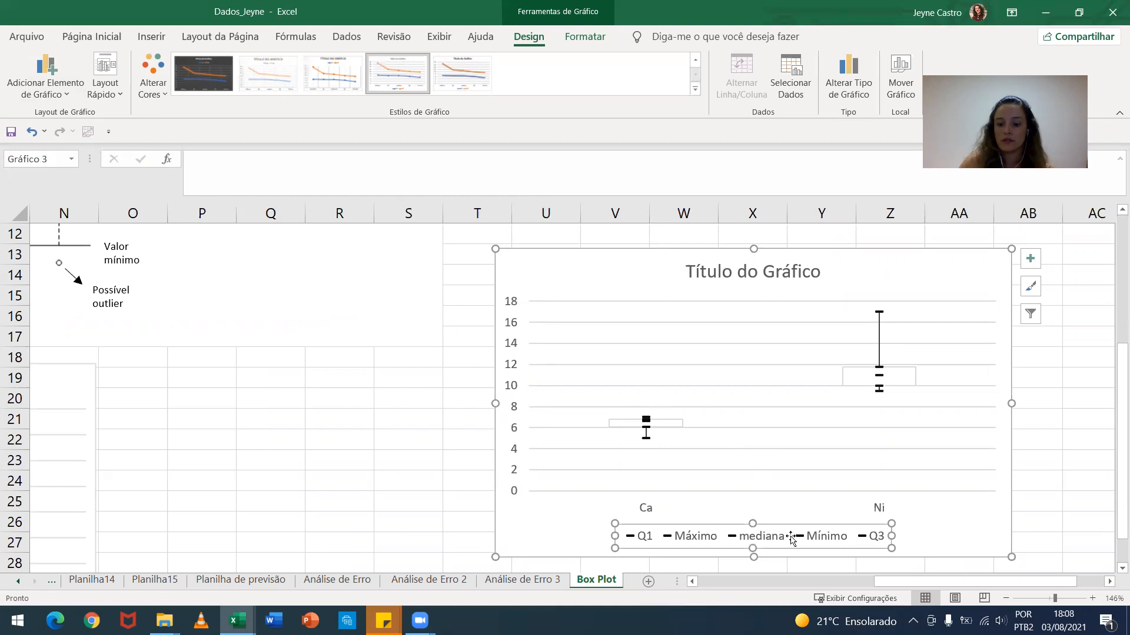
key("Delete")
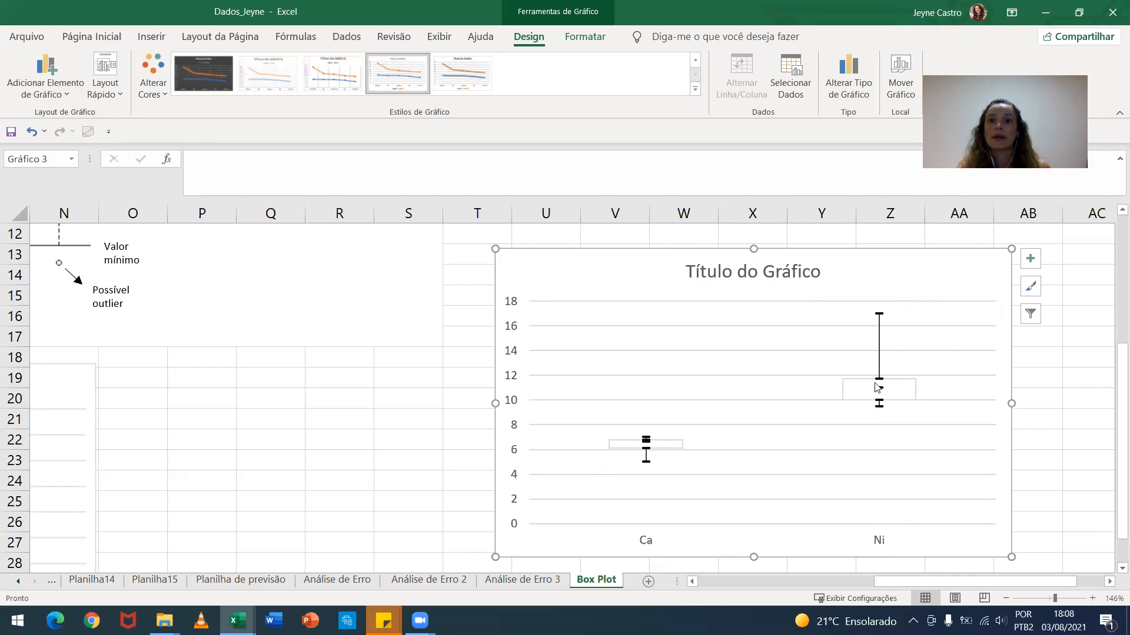
Move the automatic box plot right beside the manual Ca and Ni chart and compare their boxes, whiskers and outliers.
left_click_drag(925, 583, 869, 581)
left_click(202, 383)
left_click_drag(201, 383, 540, 377)
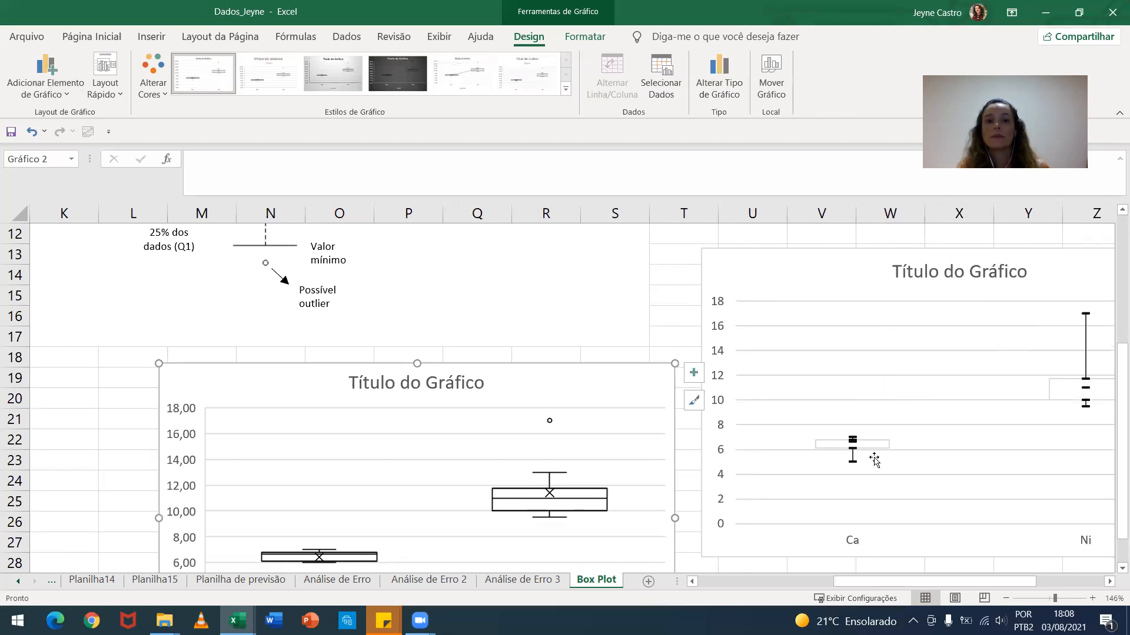
scroll(806, 452, "down", 1)
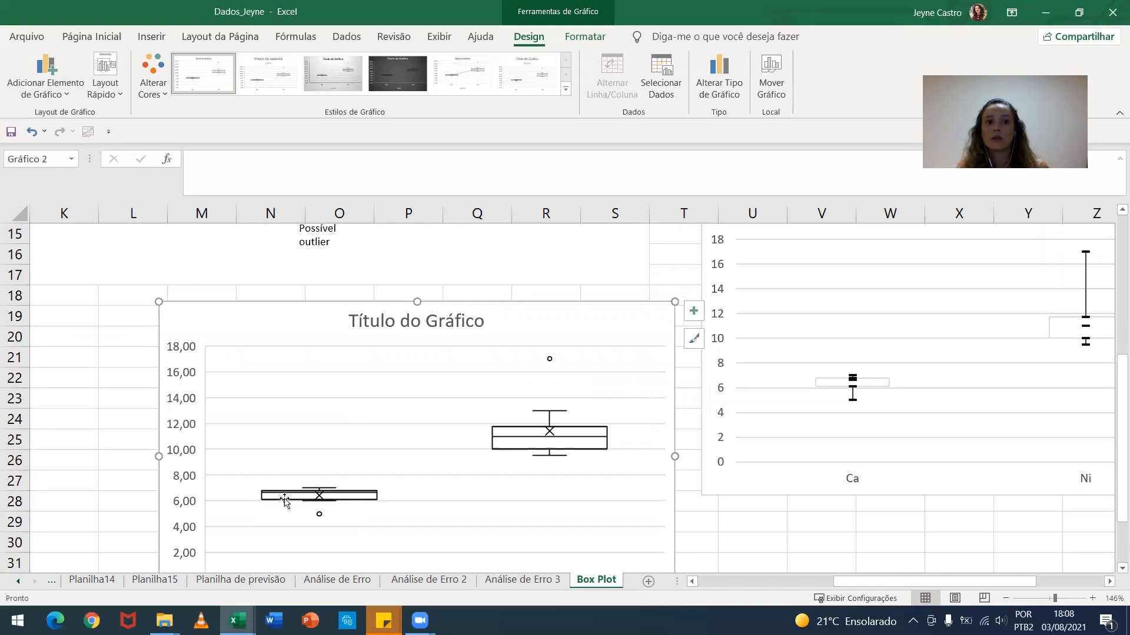
scroll(284, 501, "down", 1)
scroll(618, 503, "up", 1)
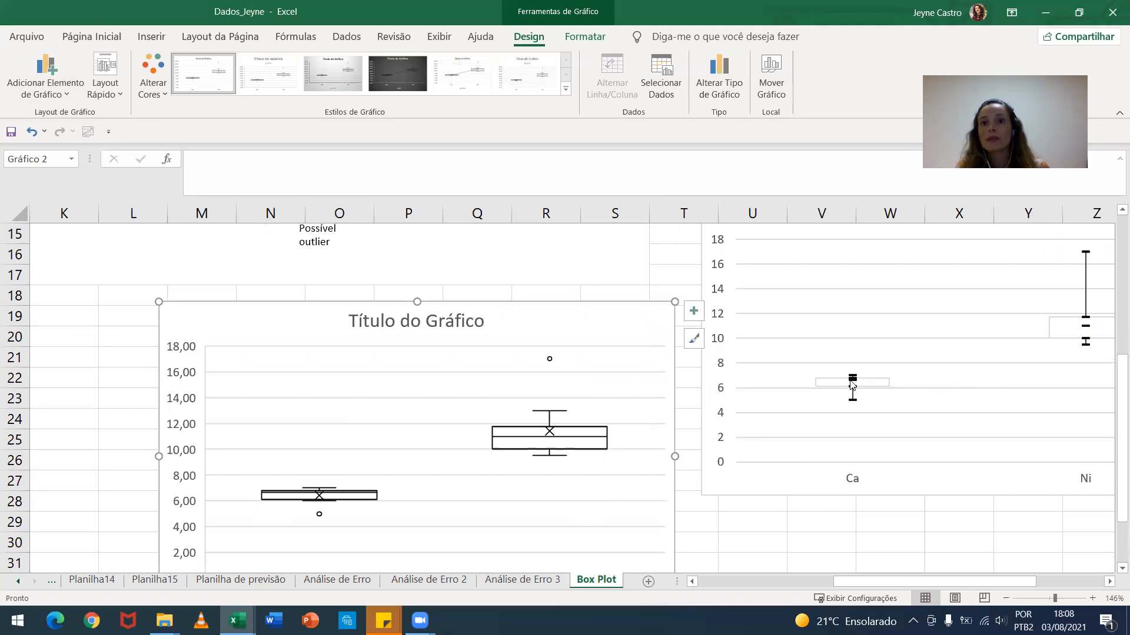
mouse_move(854, 384)
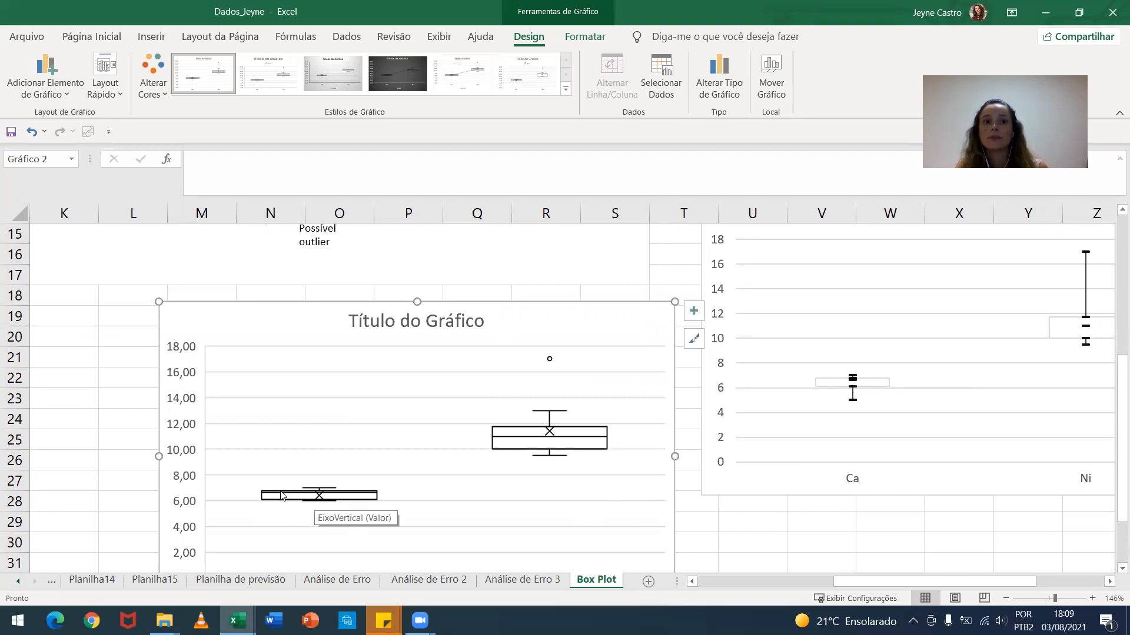
mouse_move(285, 496)
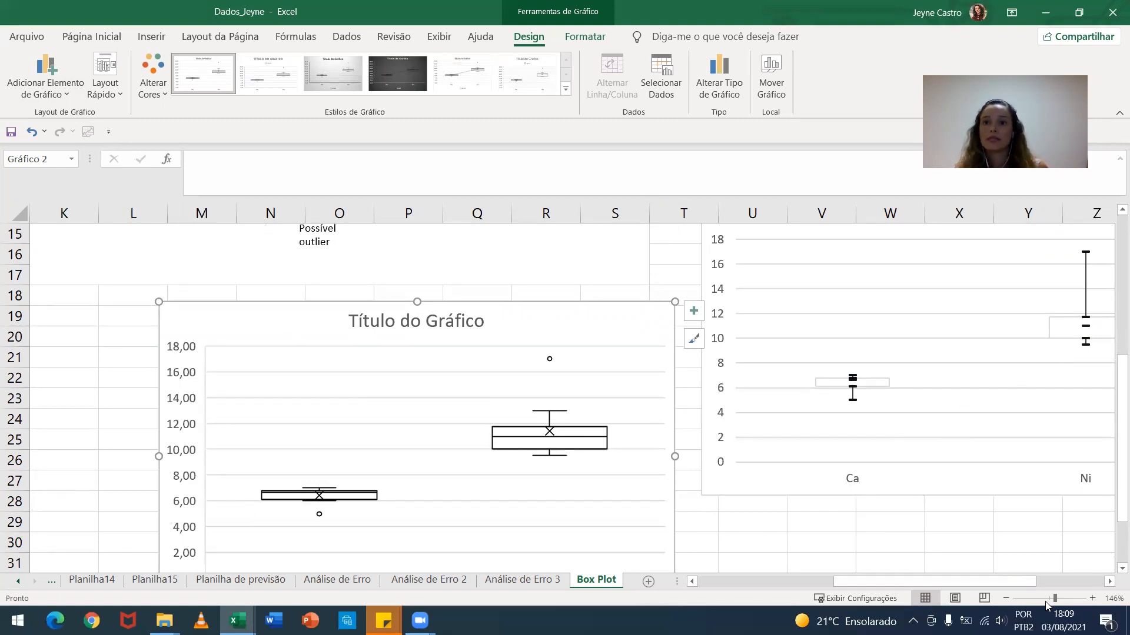
Reposition the automatic box plot beneath the explanatory diagram, farther from the manual chart, and bring both charts fully into view.
left_click_drag(1053, 599, 1049, 599)
left_click_drag(411, 457, 202, 453)
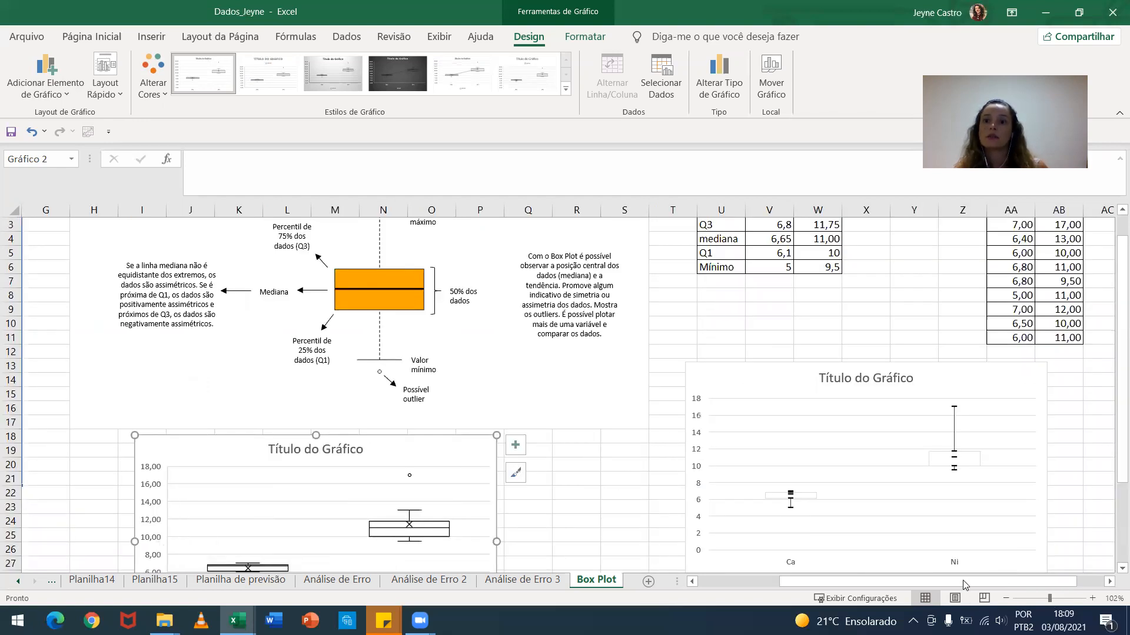
left_click_drag(962, 580, 988, 580)
scroll(970, 415, "up", 1)
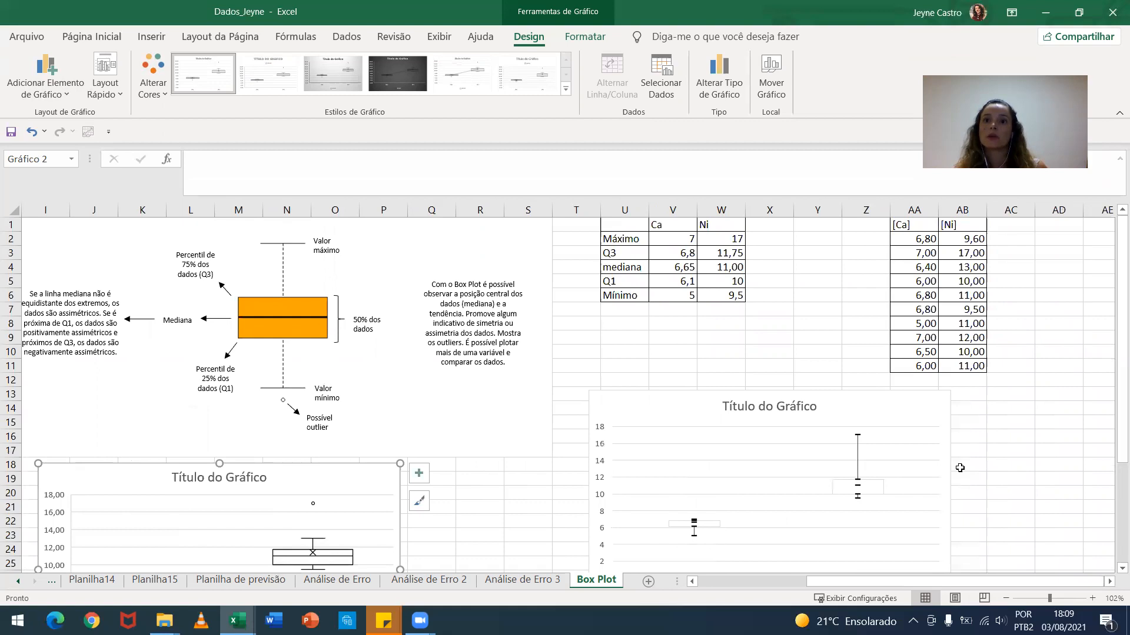
scroll(942, 462, "down", 1)
scroll(725, 485, "down", 1)
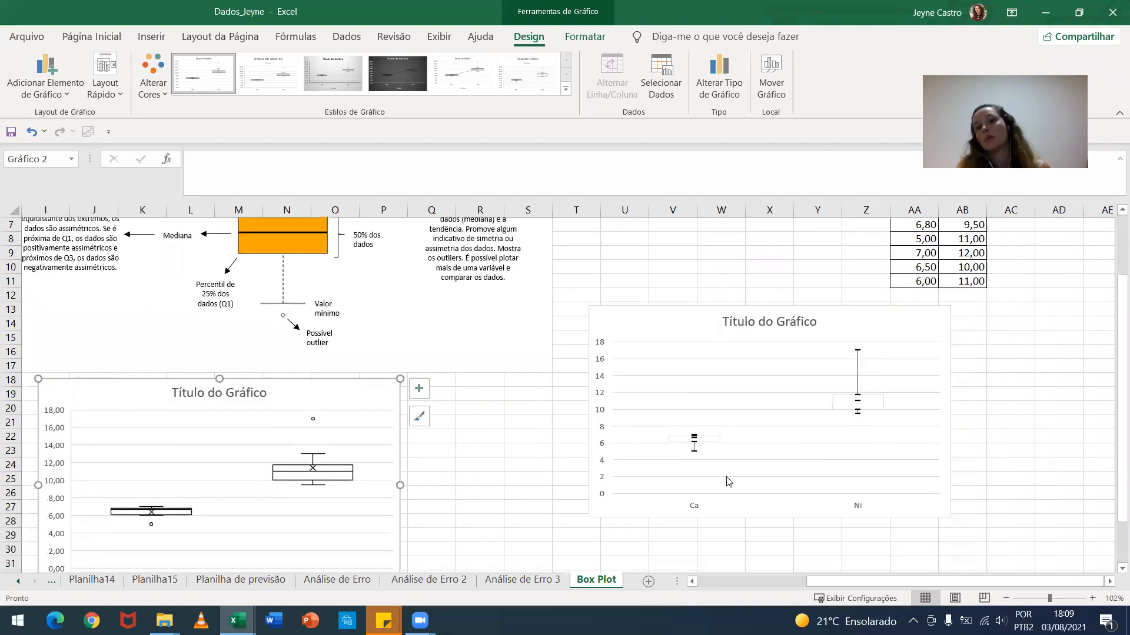
scroll(728, 481, "down", 1)
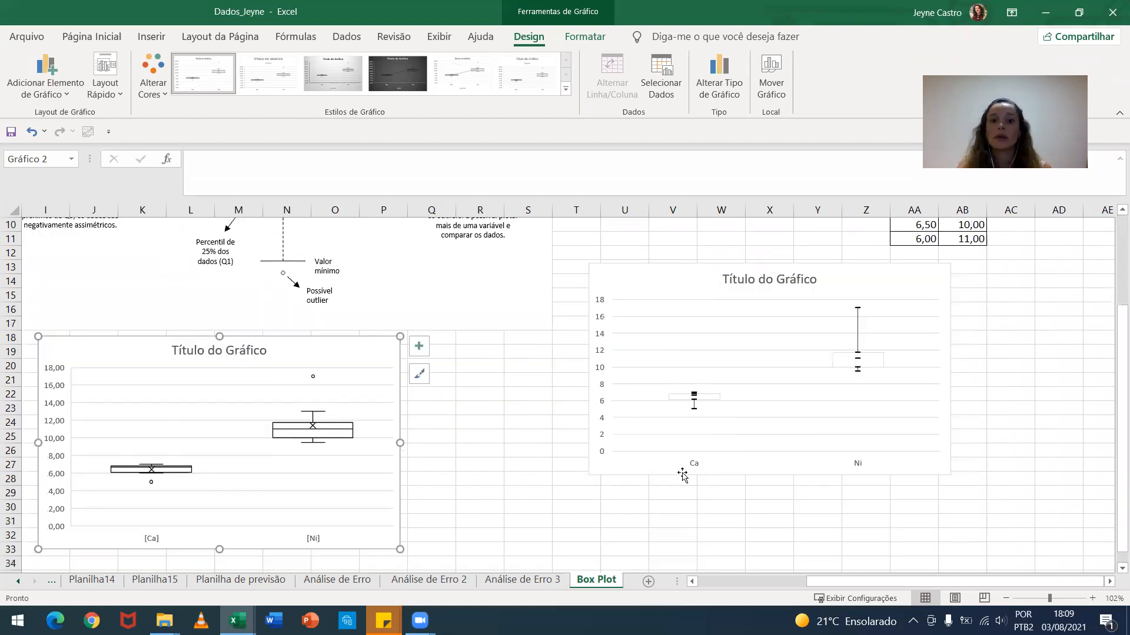